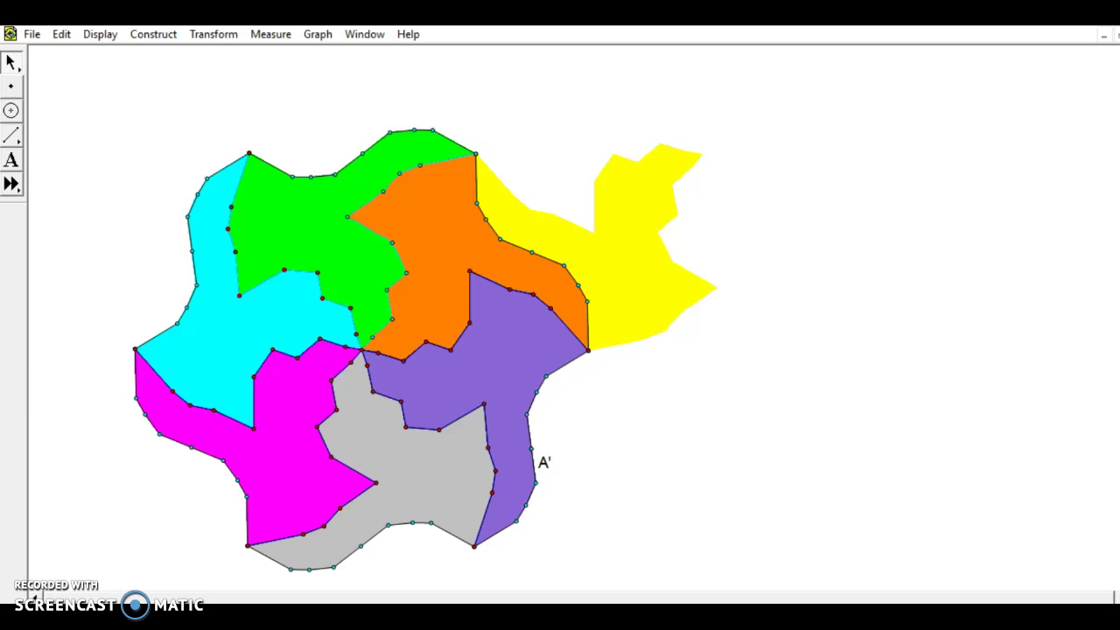
Step: Reshape the finished six-tile tessellation by moving several vertices along the shared edges and outer border
click(471, 324)
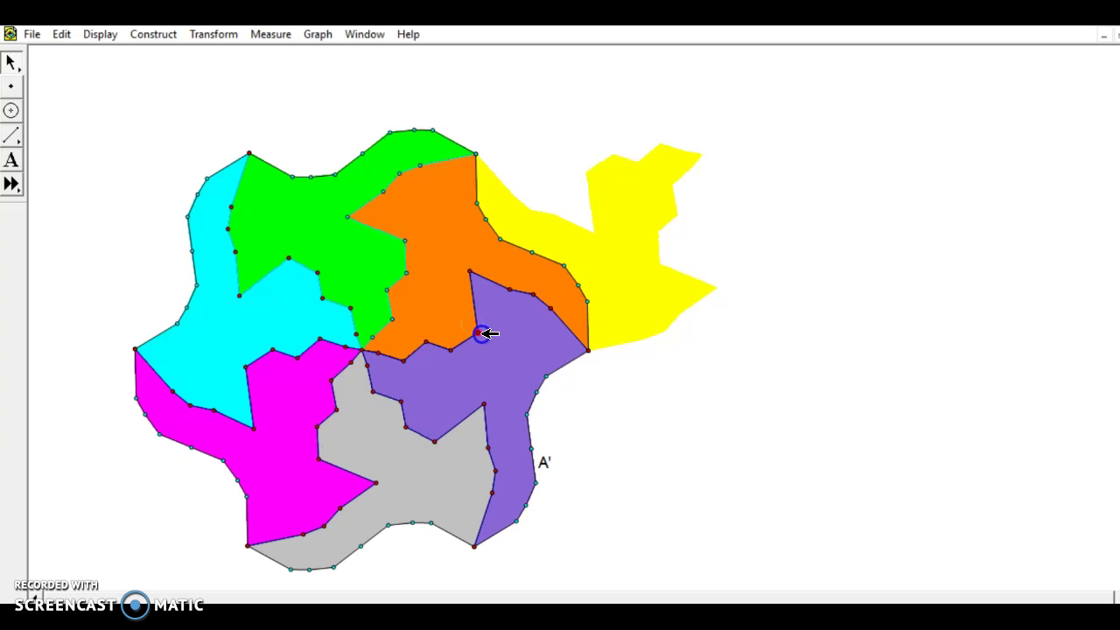
drag(471, 324, 492, 352)
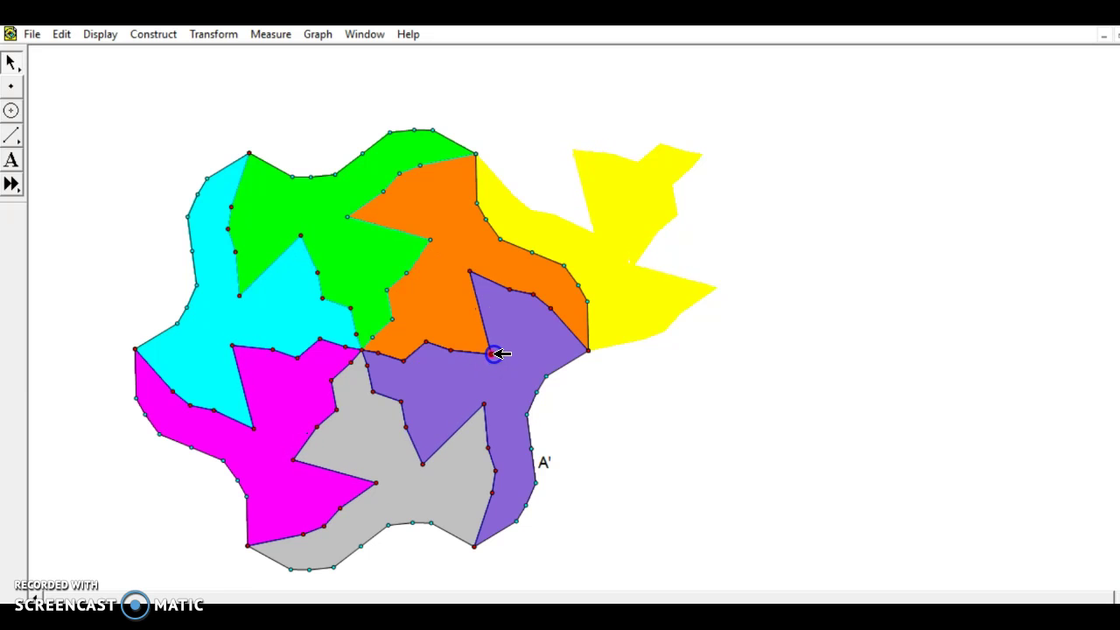
drag(470, 274, 488, 308)
drag(407, 427, 446, 379)
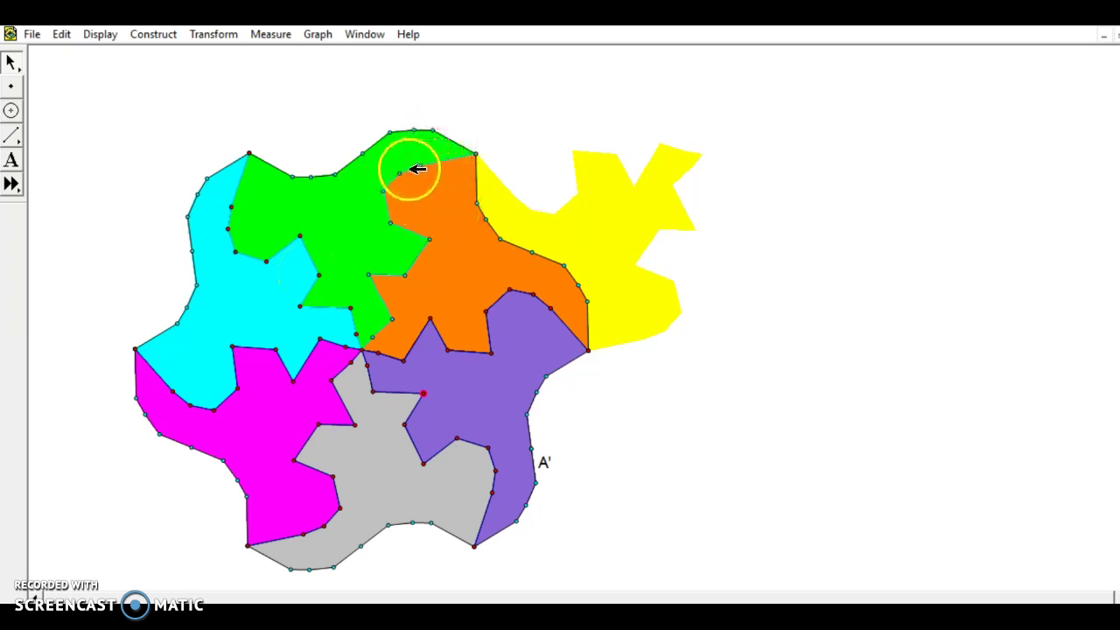
drag(400, 171, 428, 168)
drag(478, 203, 461, 194)
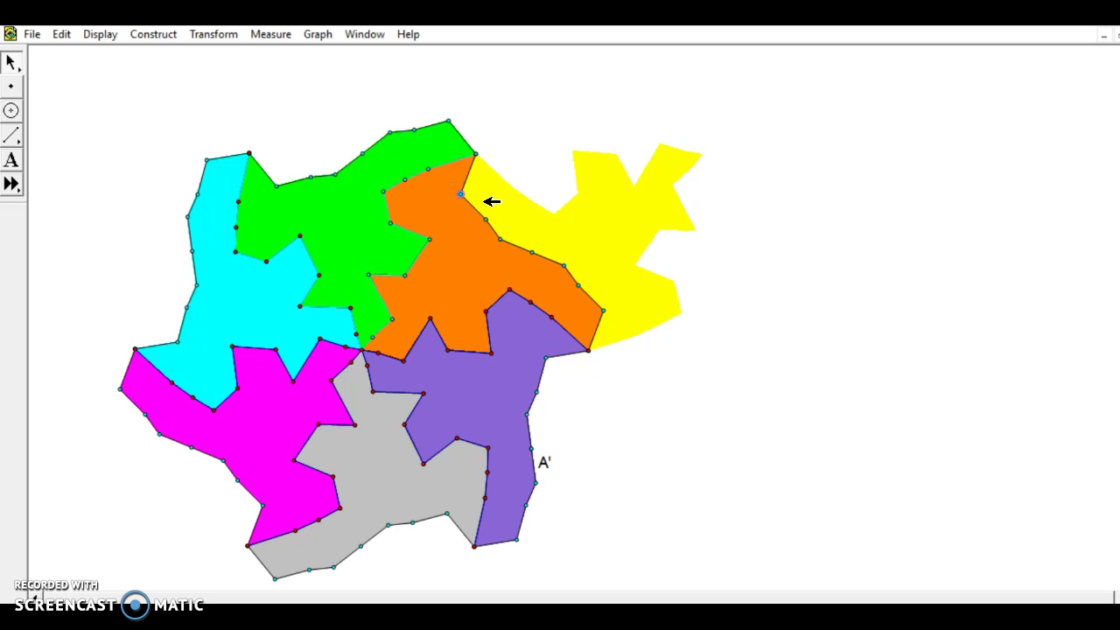
drag(586, 321, 532, 310)
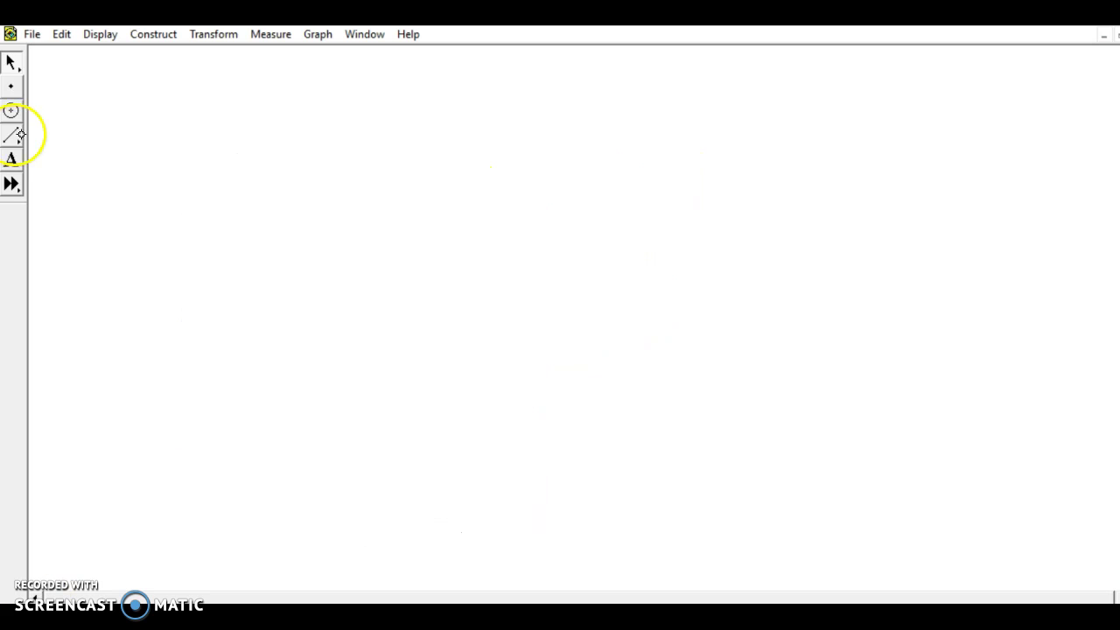
Step: Construct a roughly horizontal segment AB in the middle of the blank sketch
click(10, 86)
drag(343, 324, 564, 333)
click(10, 62)
Step: Construct a circle centred at point A with segment AB as its radius
click(288, 328)
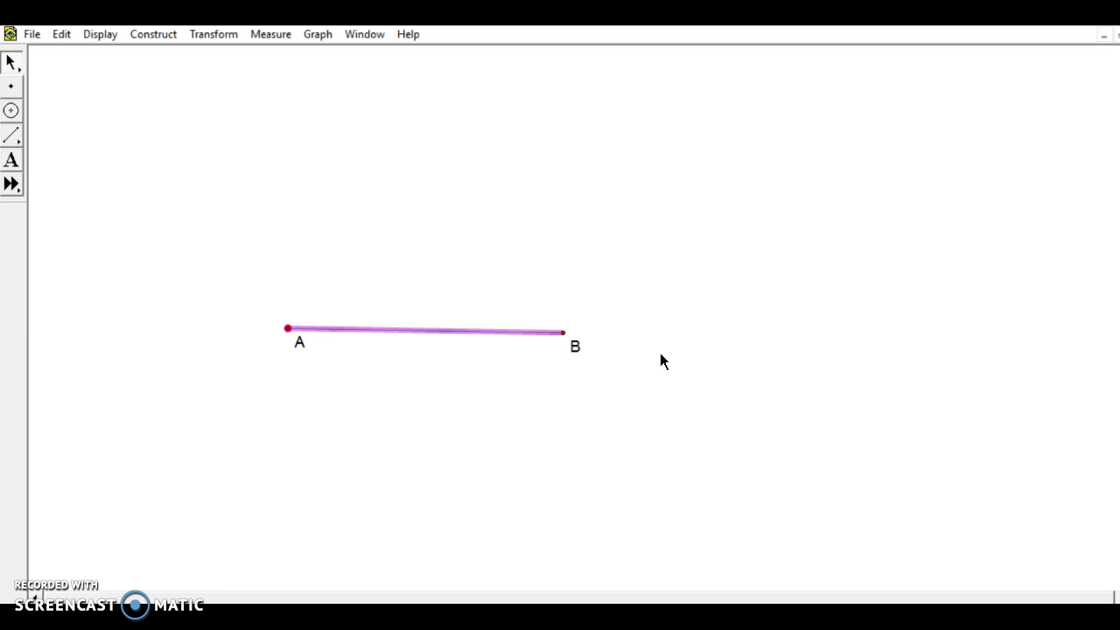
click(433, 255)
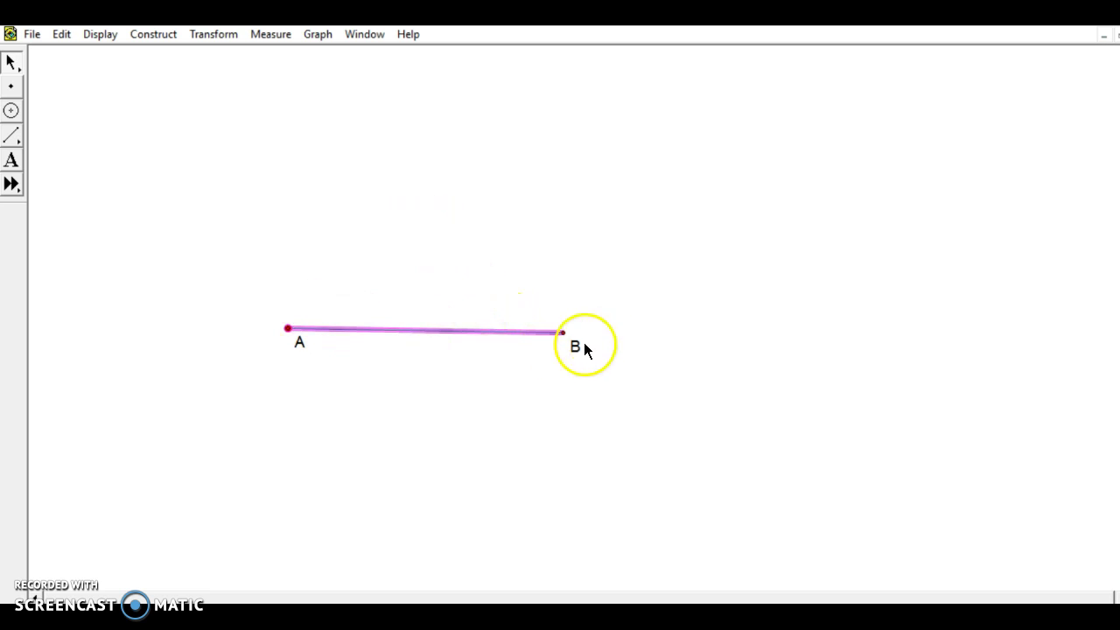
click(155, 35)
click(122, 264)
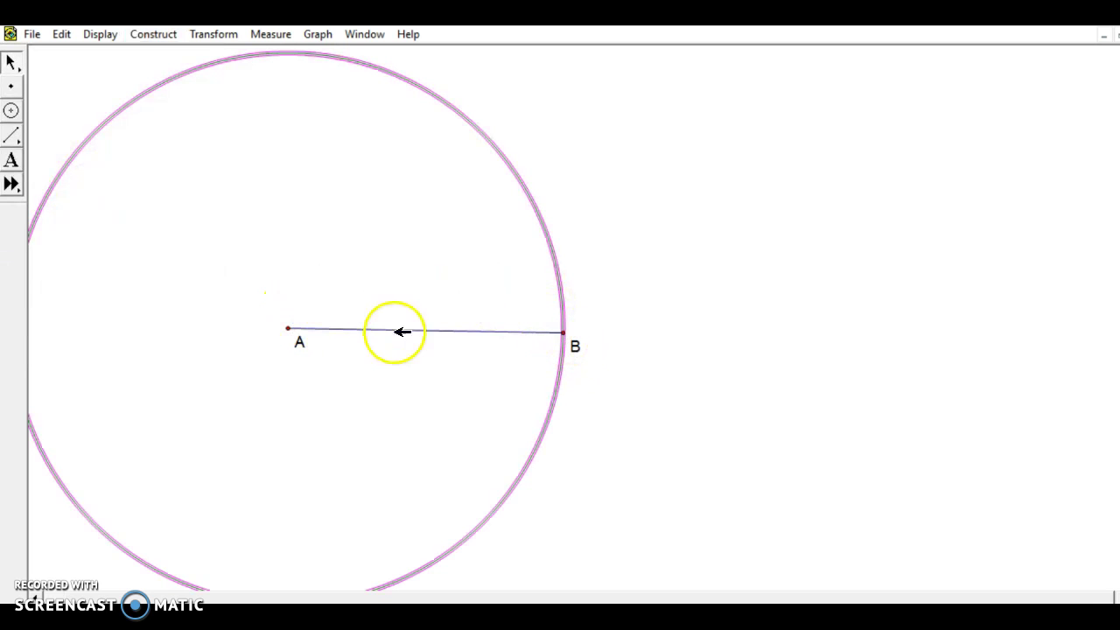
Step: Construct a second circle centred at point B with segment AB as its radius
click(438, 140)
click(512, 333)
click(564, 332)
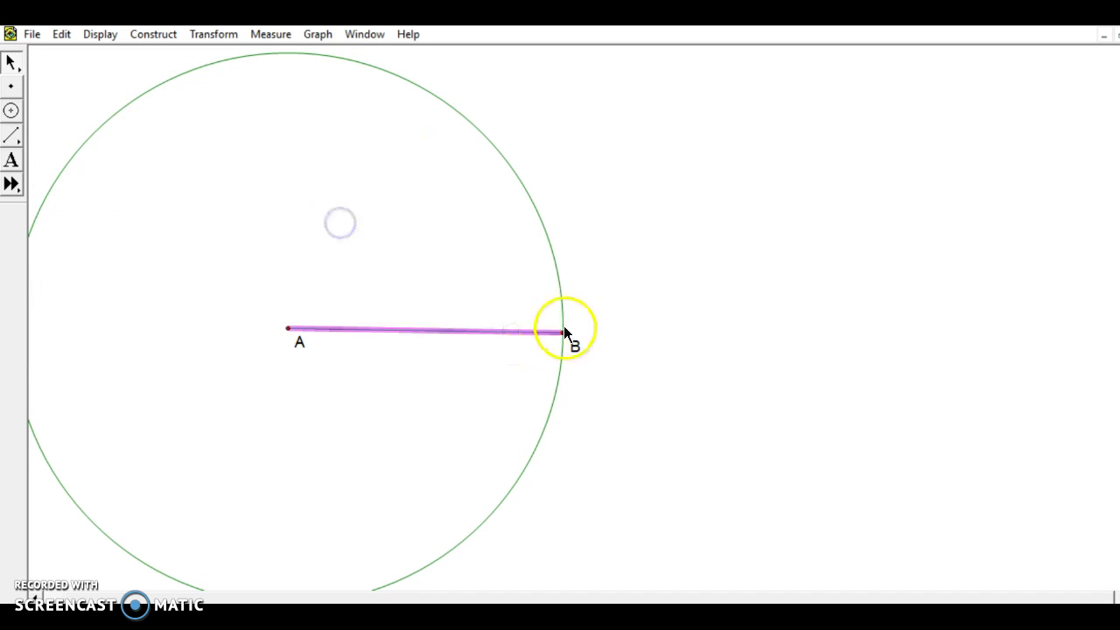
click(166, 37)
click(122, 264)
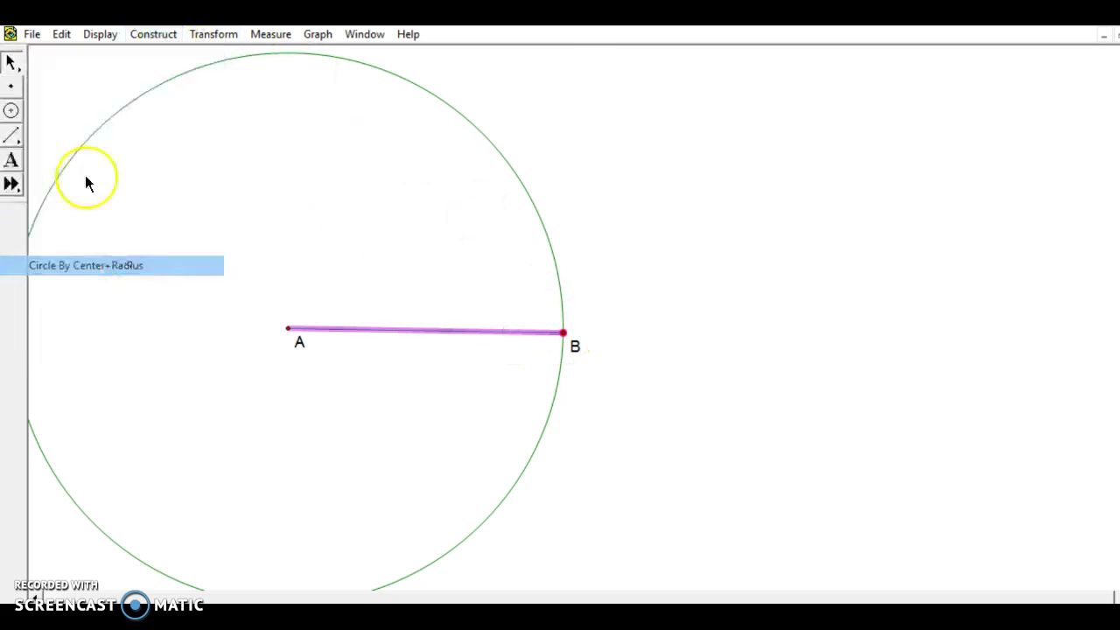
Step: Mark the upper intersection of the circles as point C and construct the segments joining A, B and C
click(430, 91)
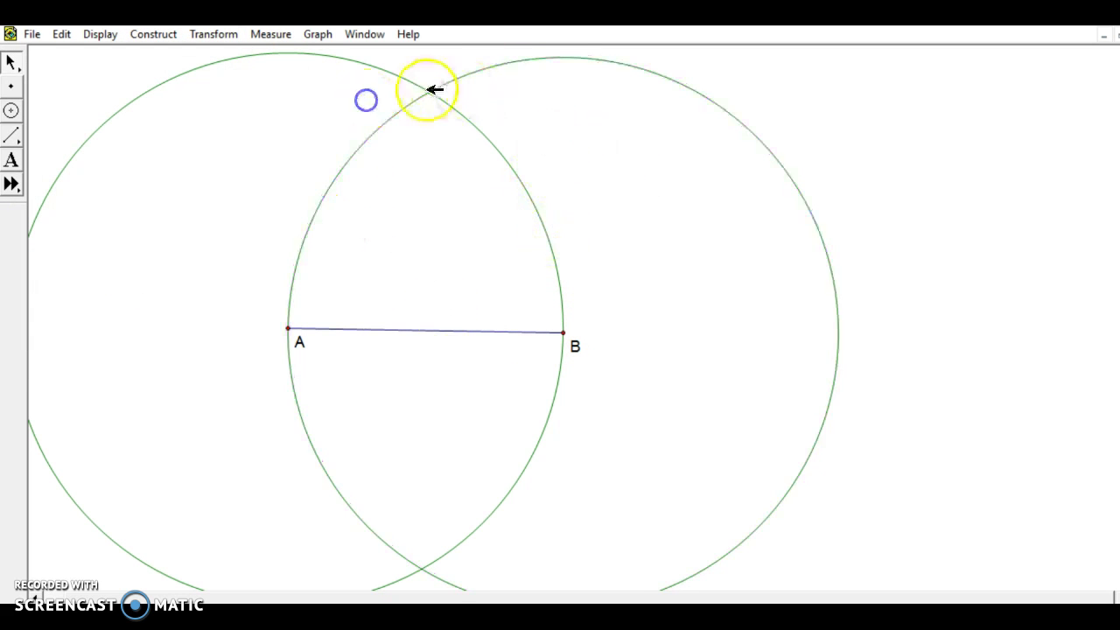
click(289, 328)
click(565, 332)
click(173, 39)
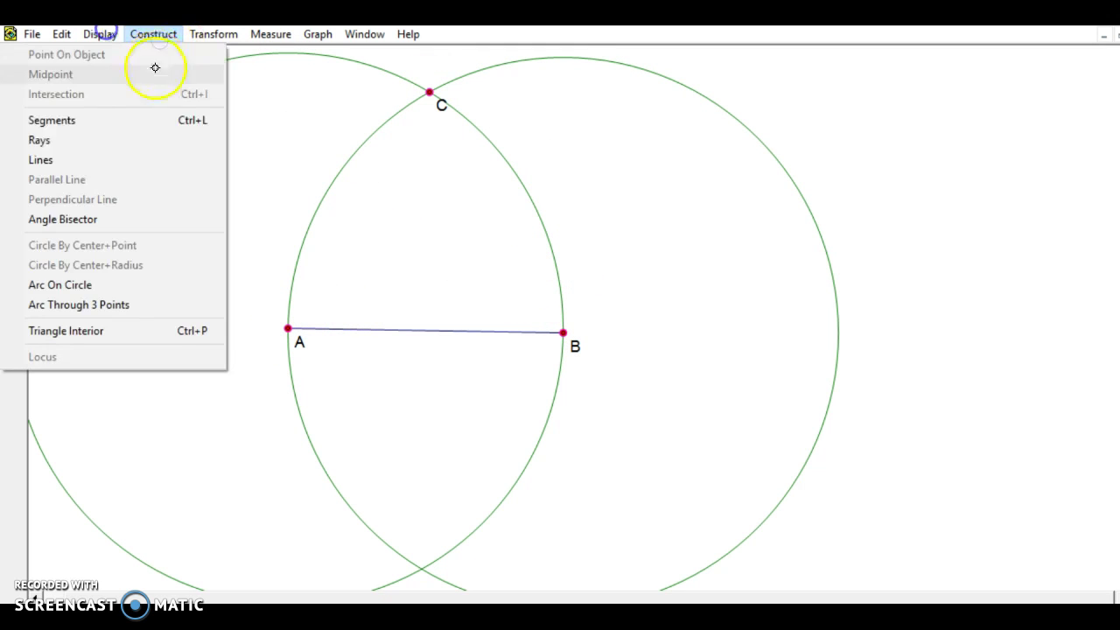
click(132, 119)
click(640, 229)
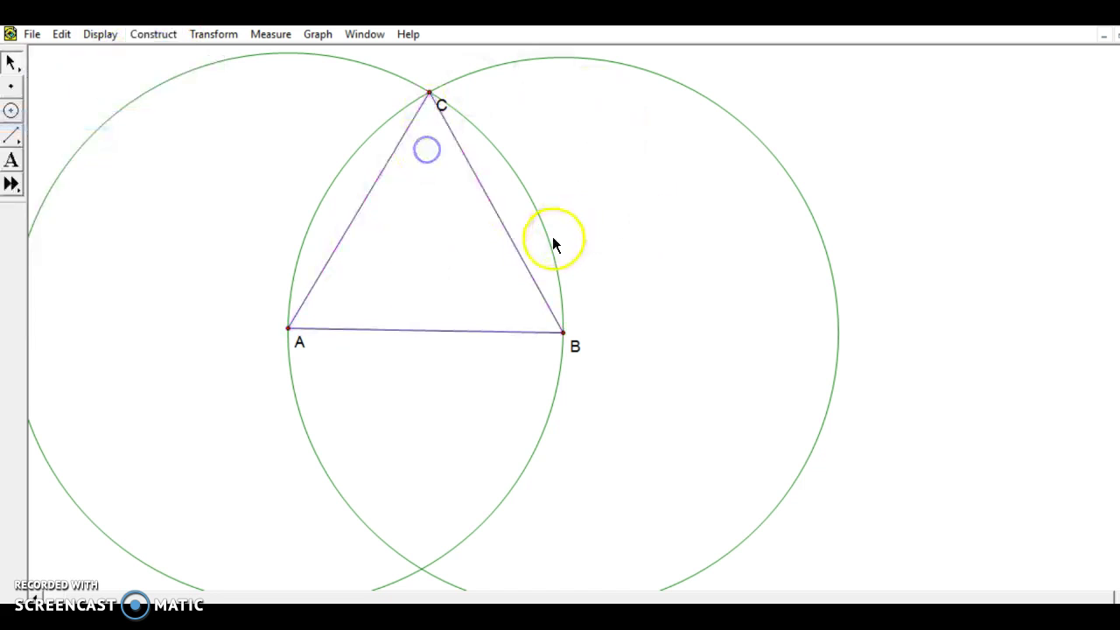
Step: Hide both construction circles, leaving only the equilateral triangle
click(553, 242)
click(372, 142)
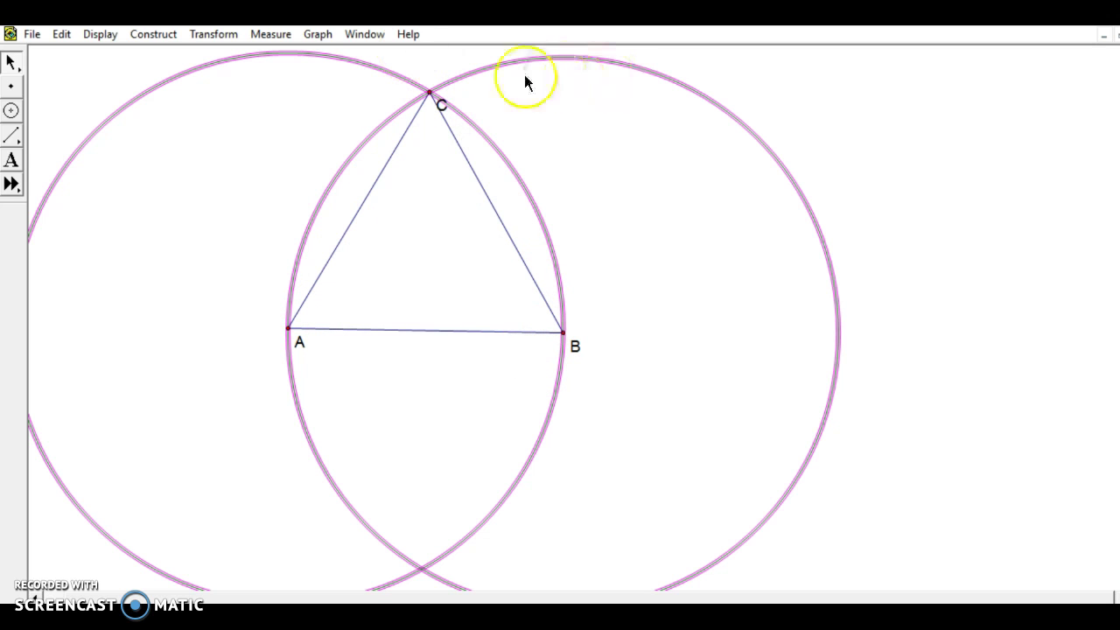
click(101, 39)
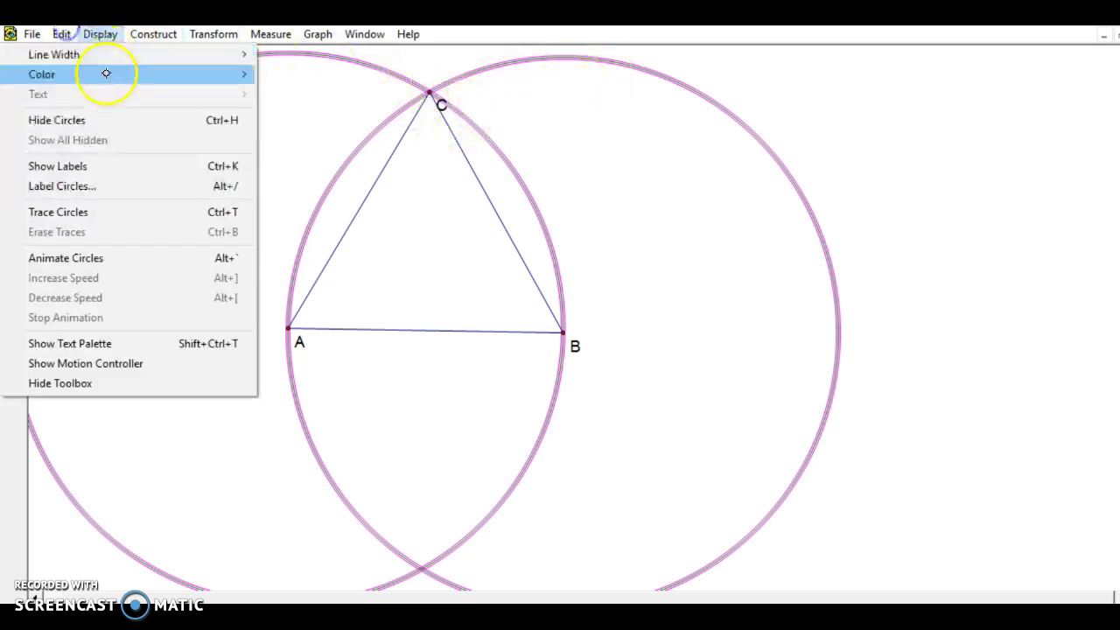
click(107, 117)
Step: Shrink and level the triangle so AB is horizontal, and reposition labels C and A outside its corners
drag(532, 268, 552, 363)
click(592, 405)
drag(593, 428, 535, 423)
drag(435, 240, 418, 210)
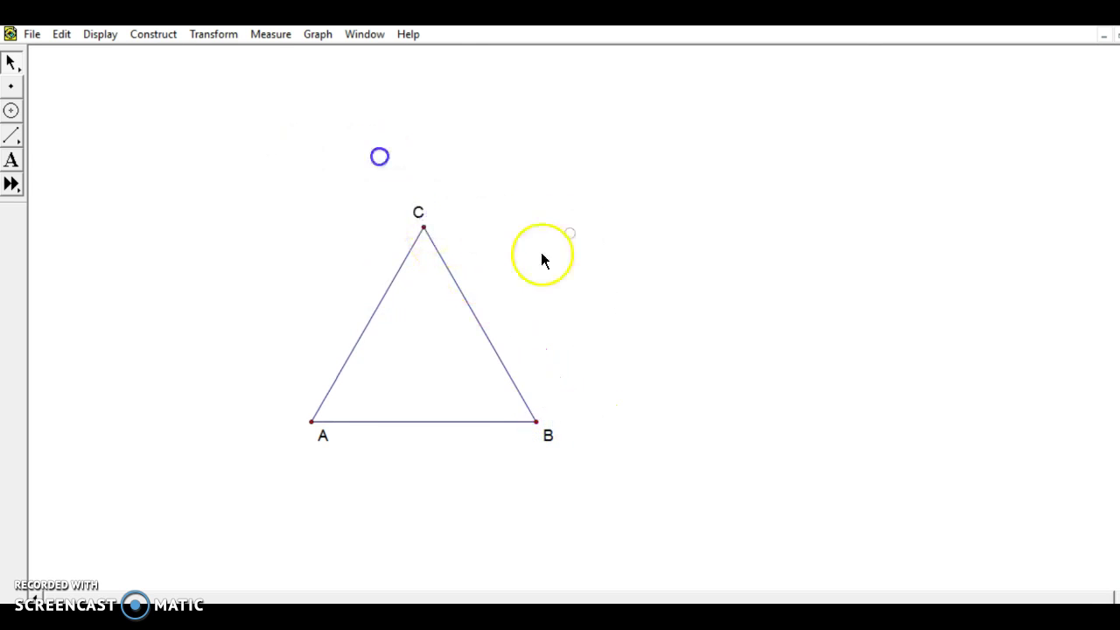
drag(318, 442, 293, 447)
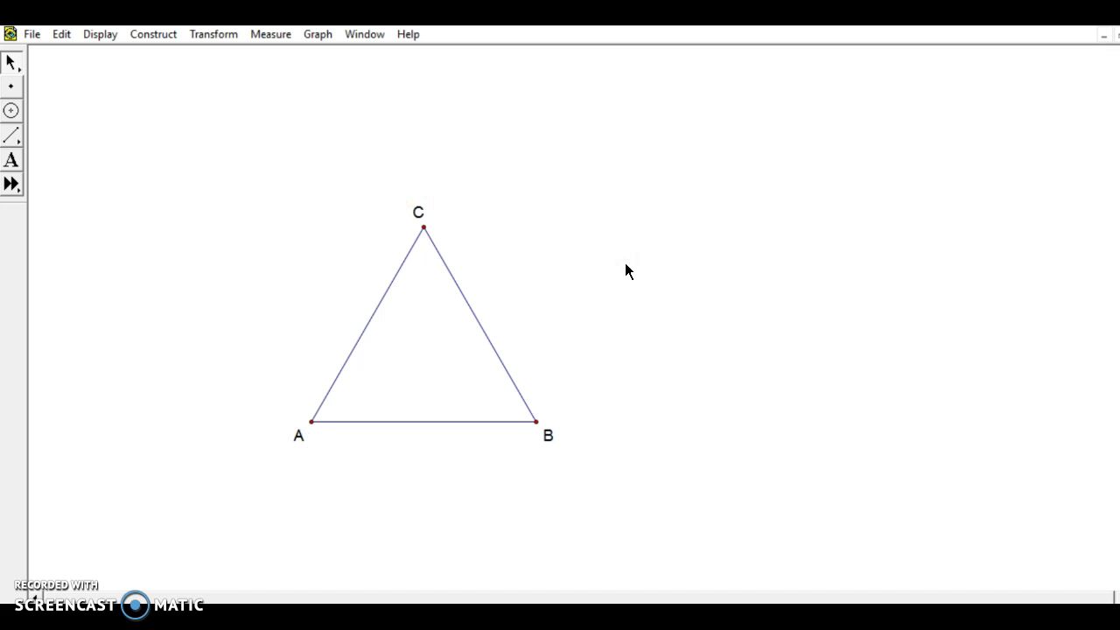
drag(492, 319, 471, 318)
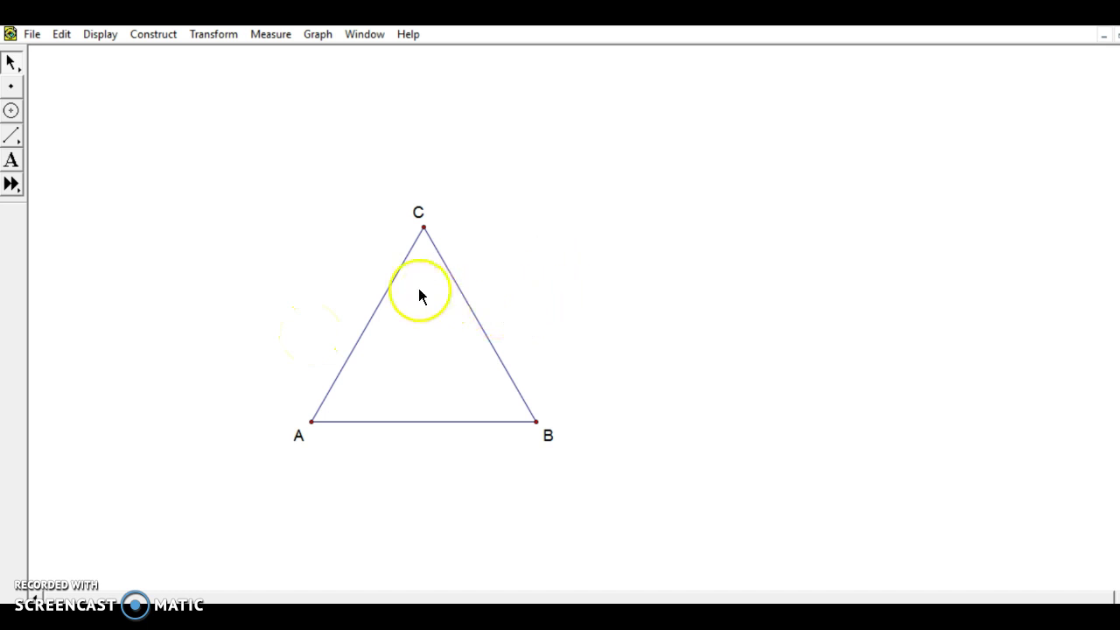
Step: Place ten free points in a winding path from C to A, crossing side AC
click(11, 86)
click(206, 134)
drag(206, 134, 404, 238)
click(382, 247)
click(361, 258)
click(355, 260)
click(328, 318)
click(331, 326)
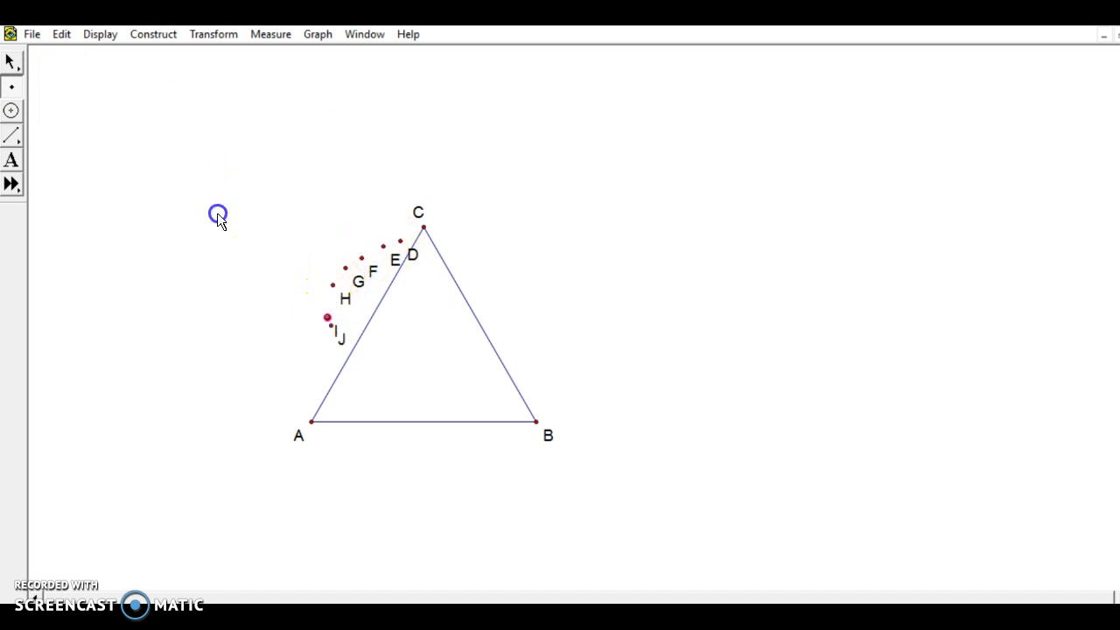
click(349, 377)
click(345, 398)
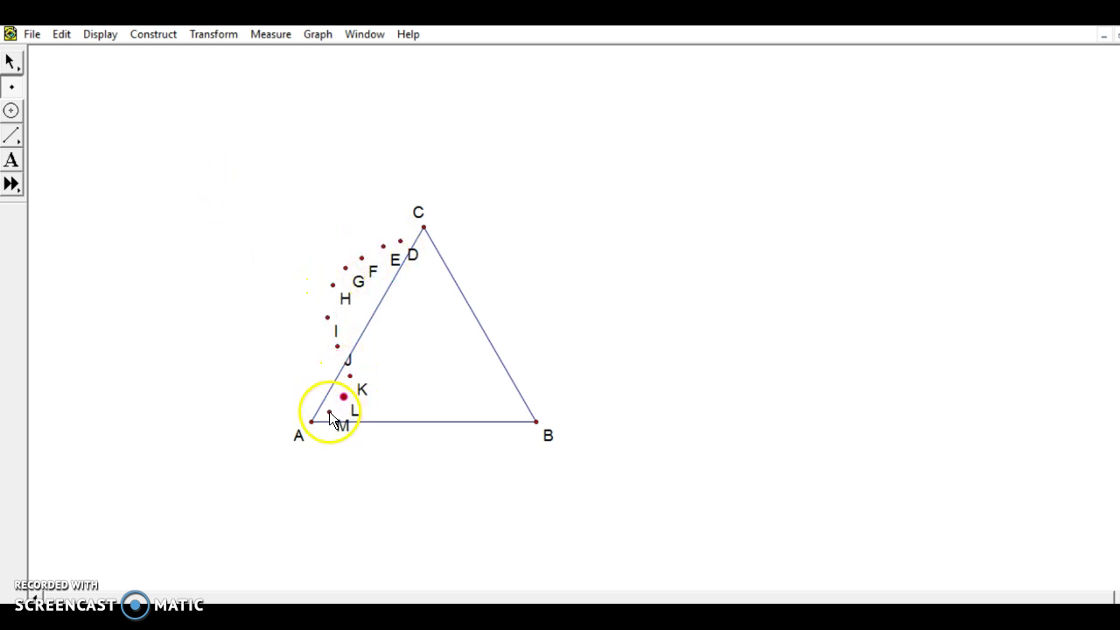
Step: Connect C, the ten path points and A in order with segments
click(13, 61)
click(418, 244)
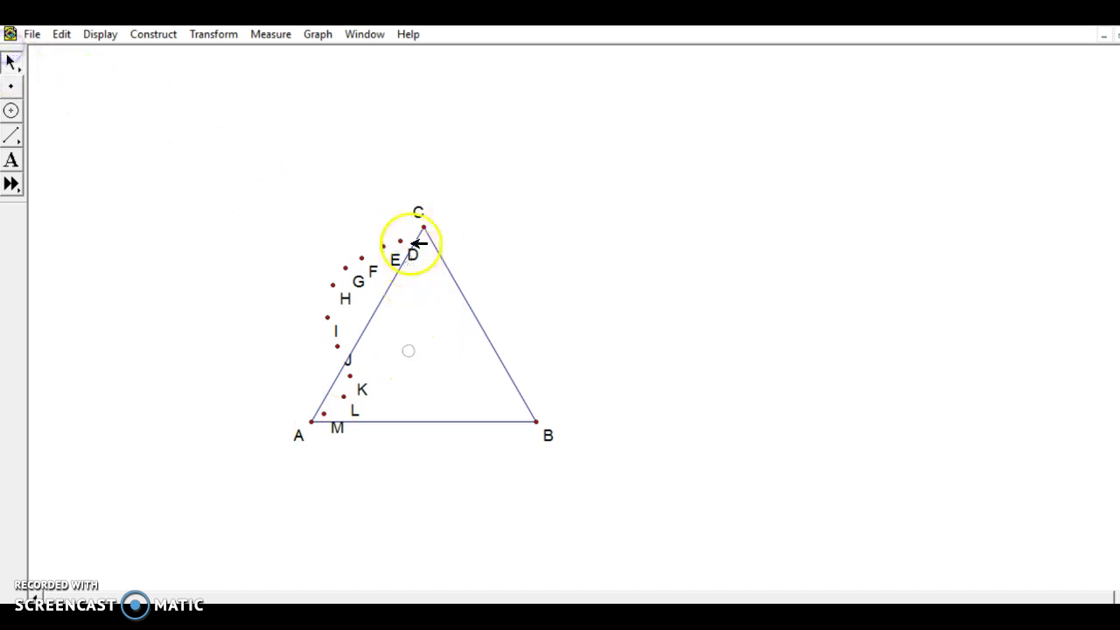
click(400, 241)
click(382, 246)
click(361, 258)
click(346, 268)
click(333, 284)
click(327, 318)
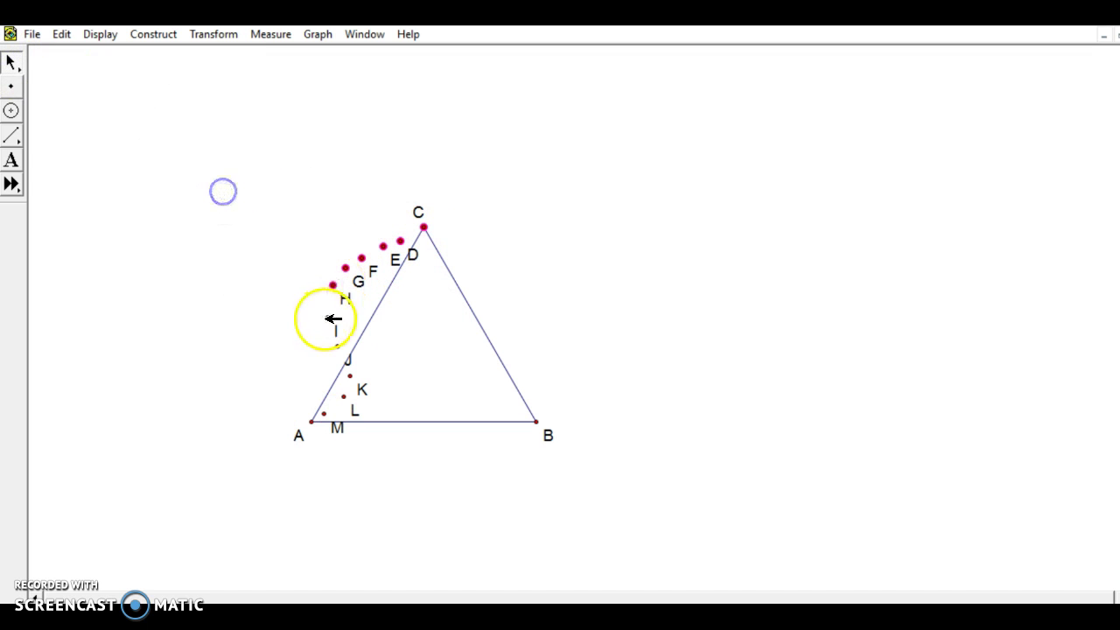
click(349, 375)
click(343, 397)
click(324, 414)
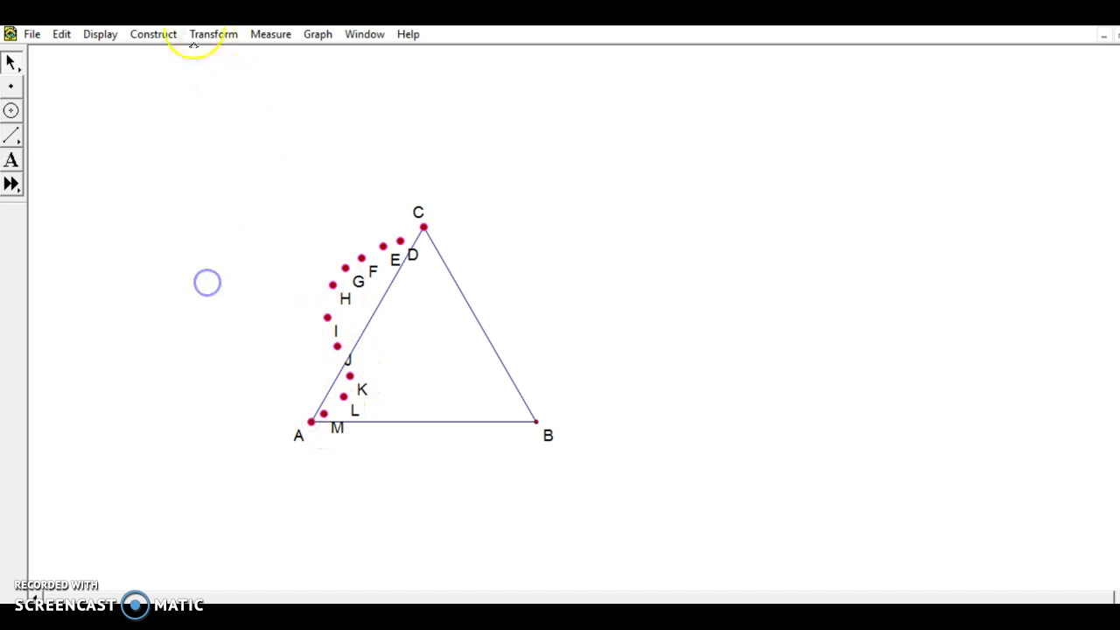
click(153, 34)
click(131, 116)
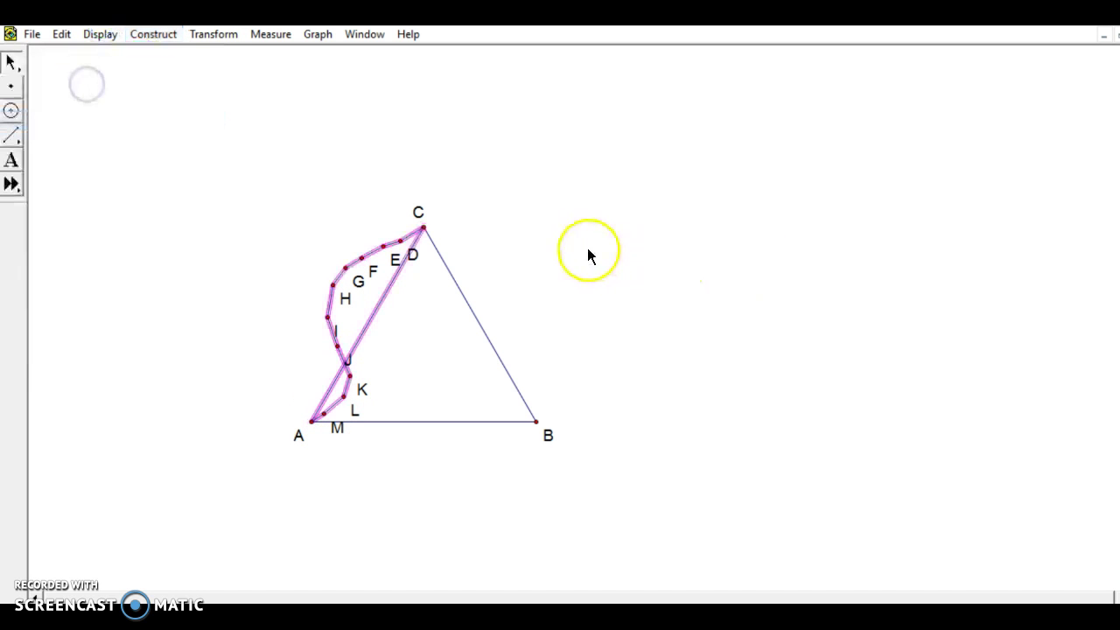
Step: Hide the straight side AC of the triangle
click(382, 301)
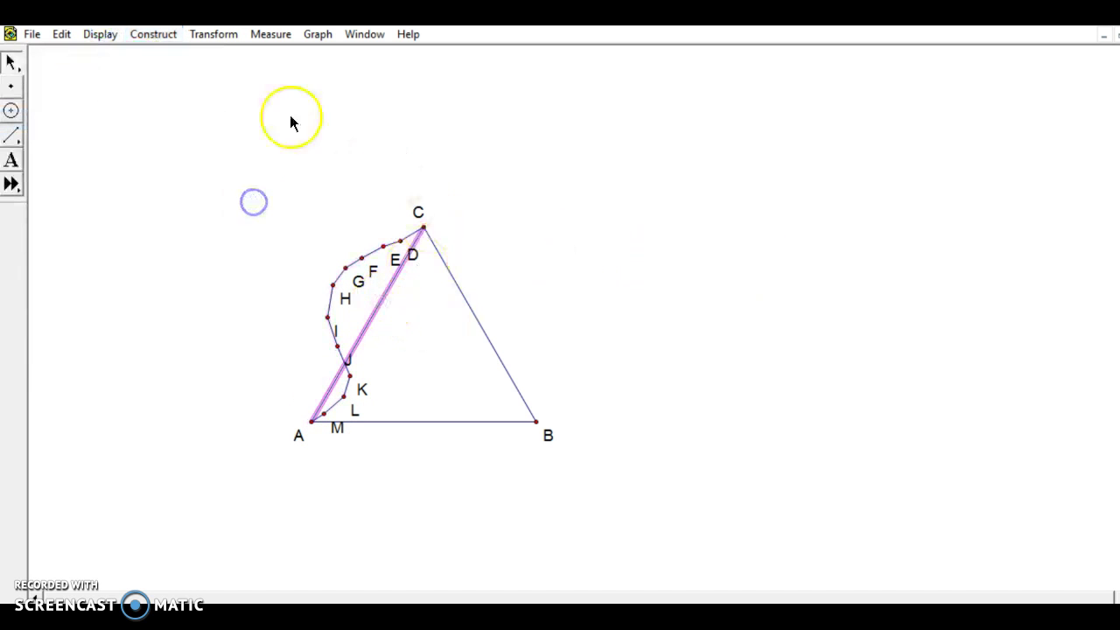
click(100, 34)
click(92, 121)
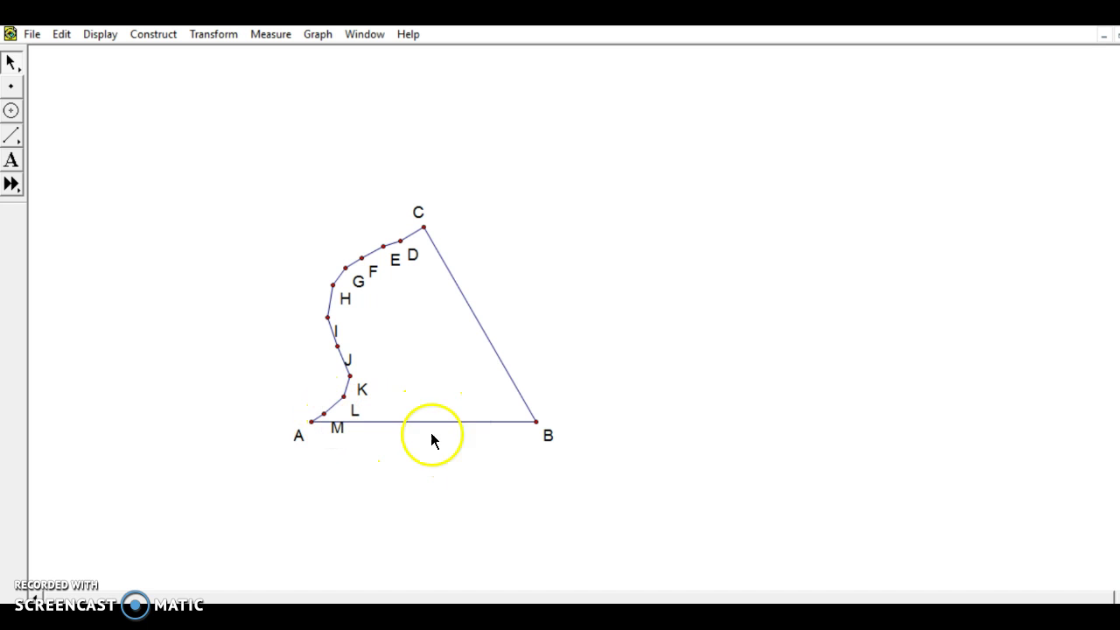
Step: Select all points and segments of the winding path from C to A, and mark A as the centre of rotation
click(424, 228)
shift+click(401, 241)
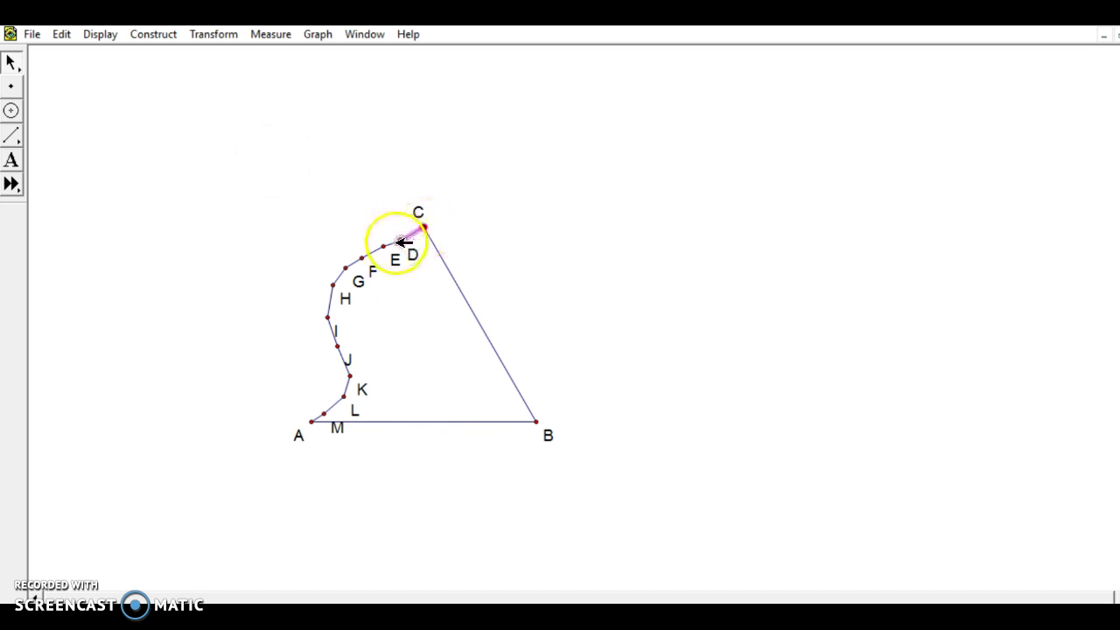
click(362, 258)
click(345, 267)
click(333, 286)
click(328, 317)
shift+click(349, 374)
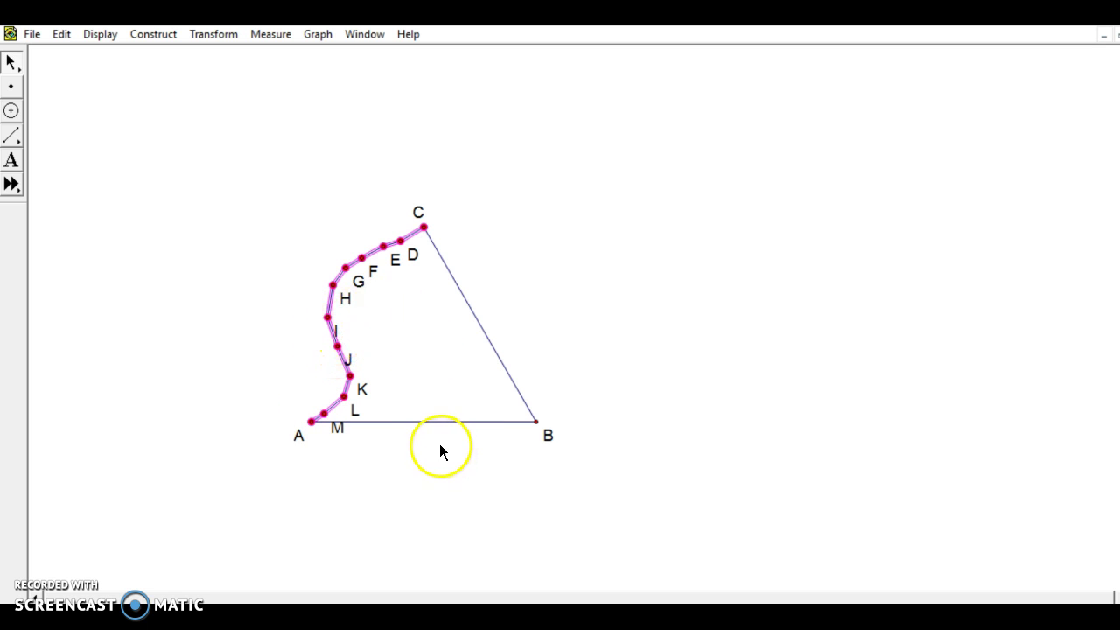
click(213, 35)
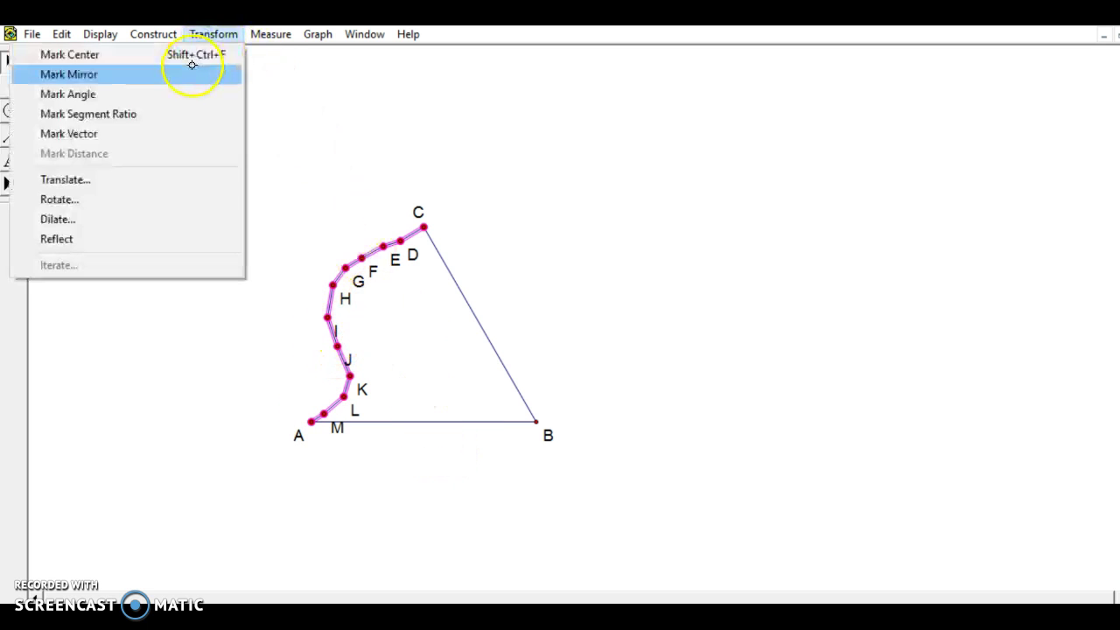
click(192, 70)
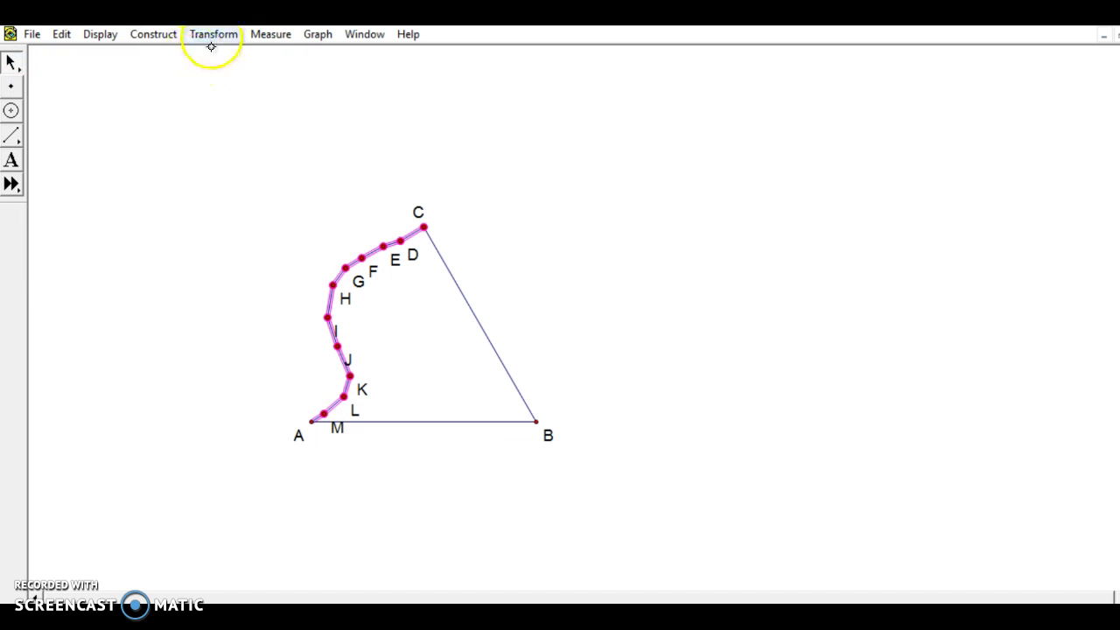
Step: Rotate the selected path about centre A by a fixed angle of 300 degrees
click(211, 39)
click(149, 200)
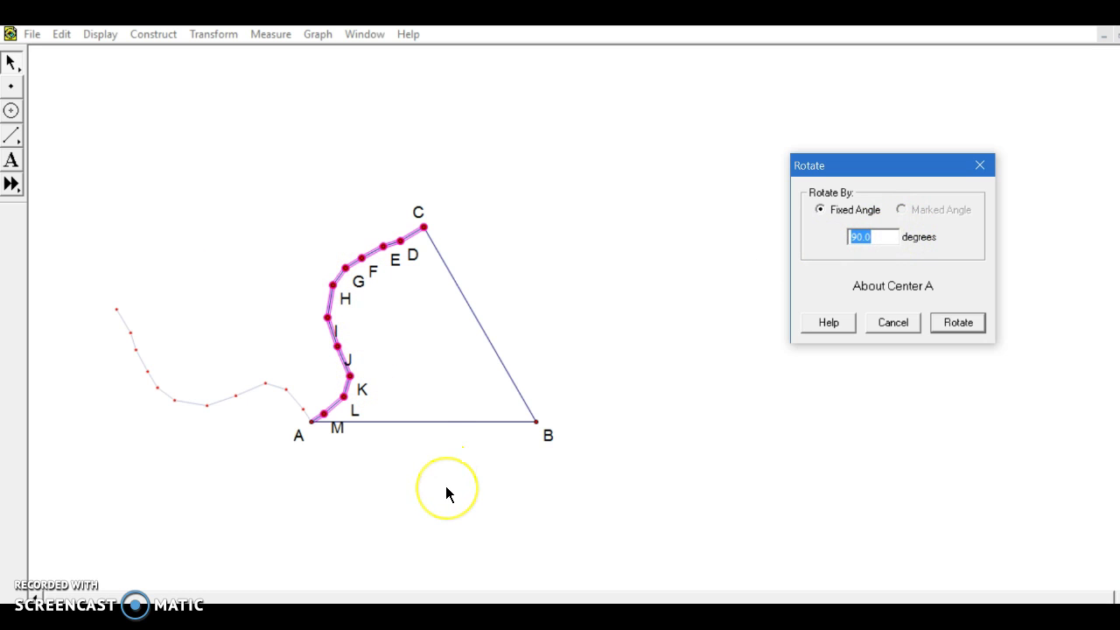
text(60)
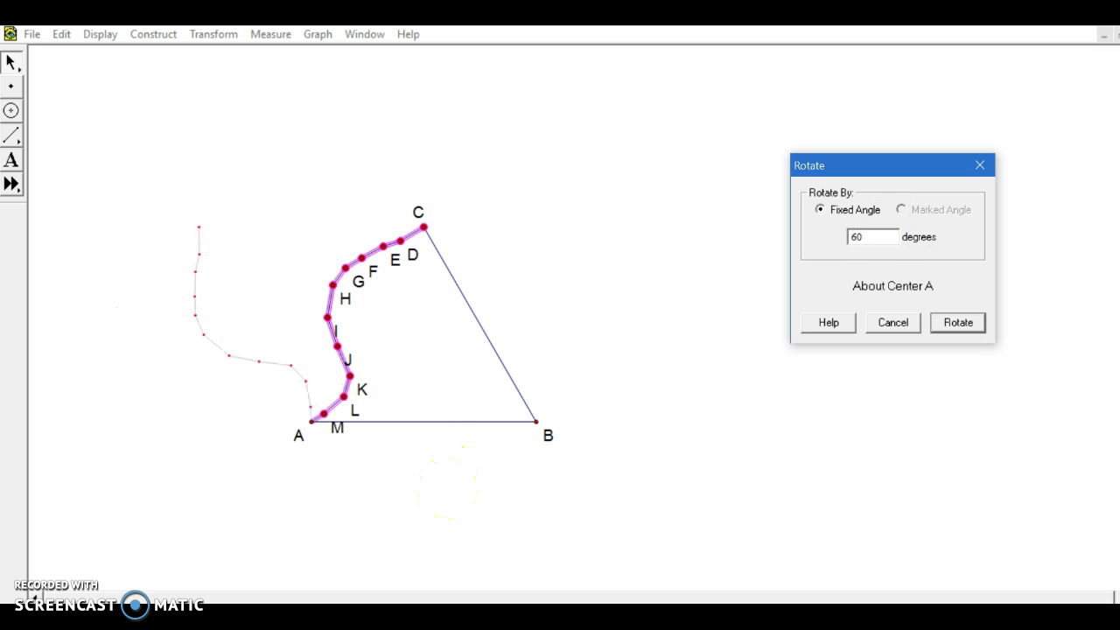
key(BackSpace)
key(BackSpace)
text(300)
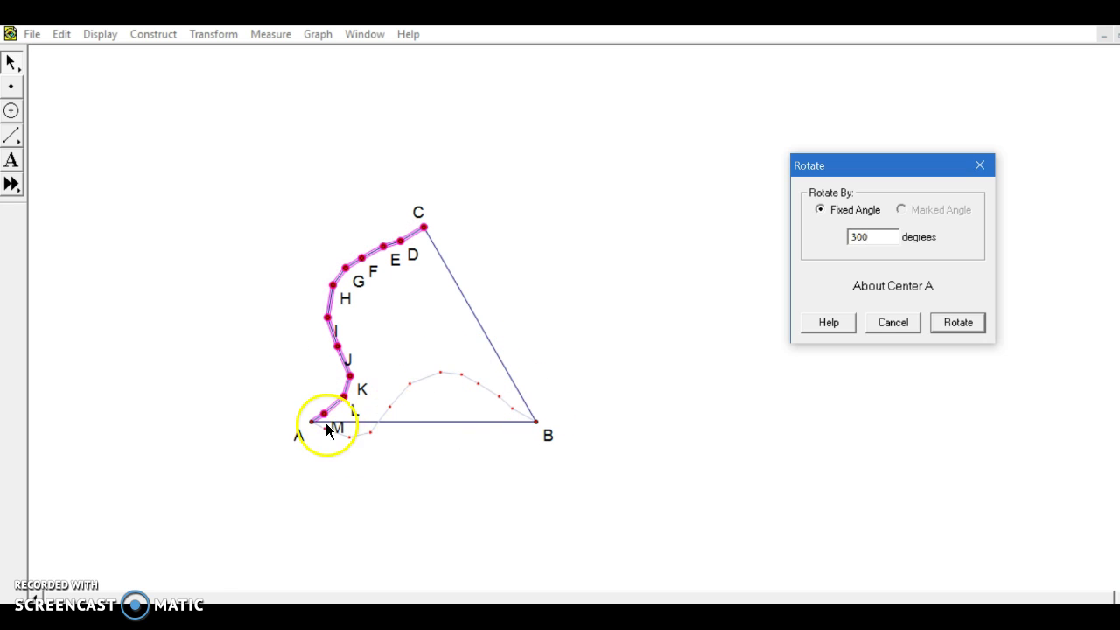
click(959, 323)
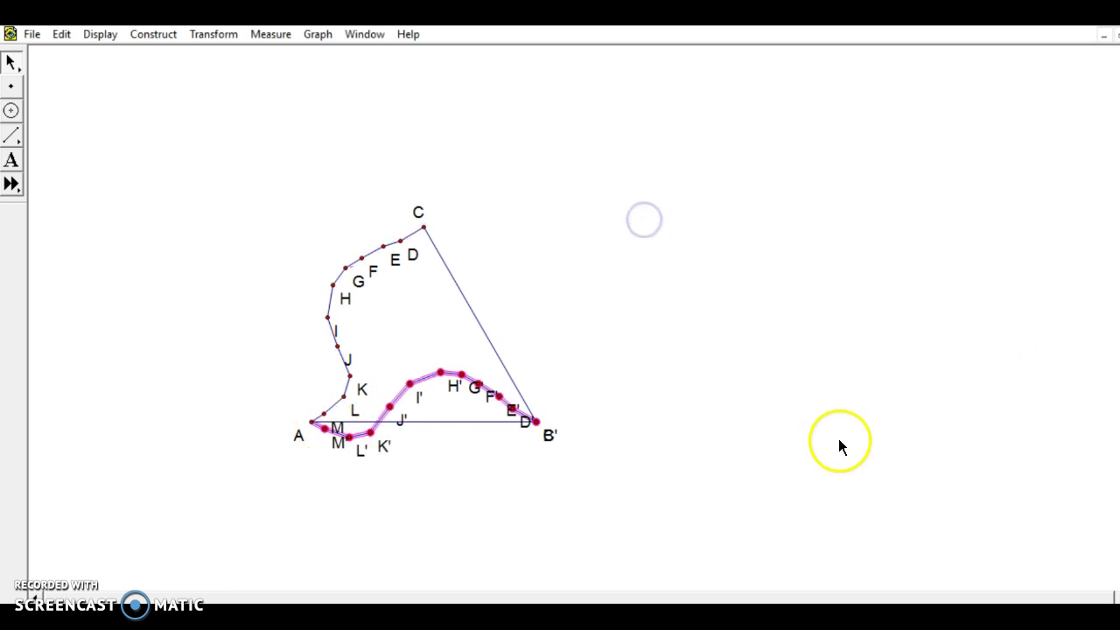
Step: Hide the straight base of the triangle between A and B'
click(456, 420)
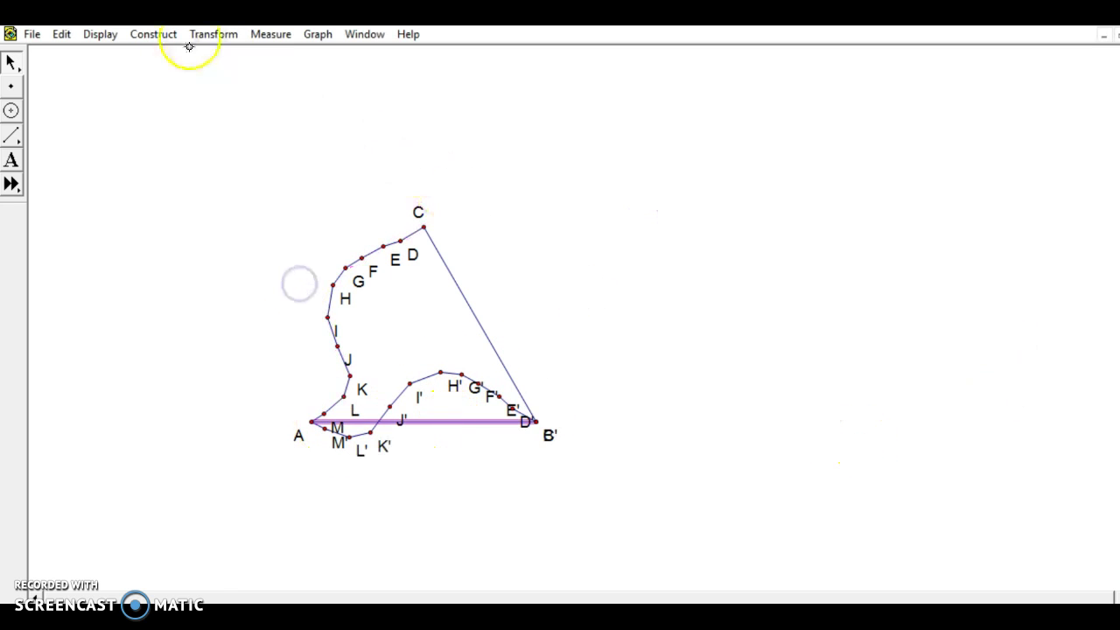
click(100, 34)
click(94, 116)
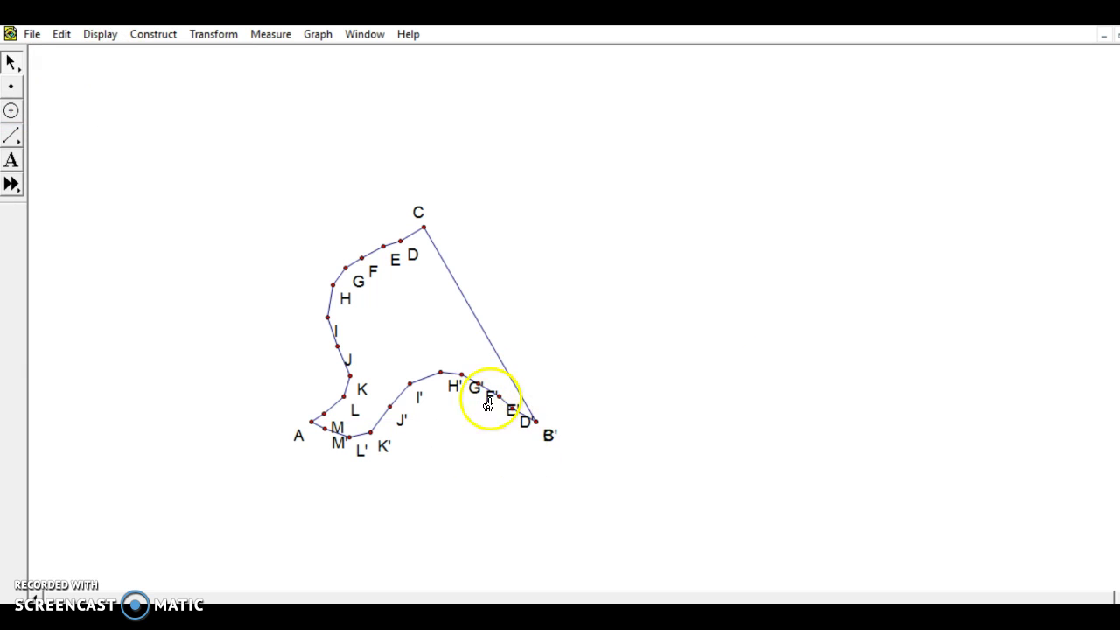
Step: Select the whole tile outline and hide the labels of all its points and segments
drag(219, 141, 629, 508)
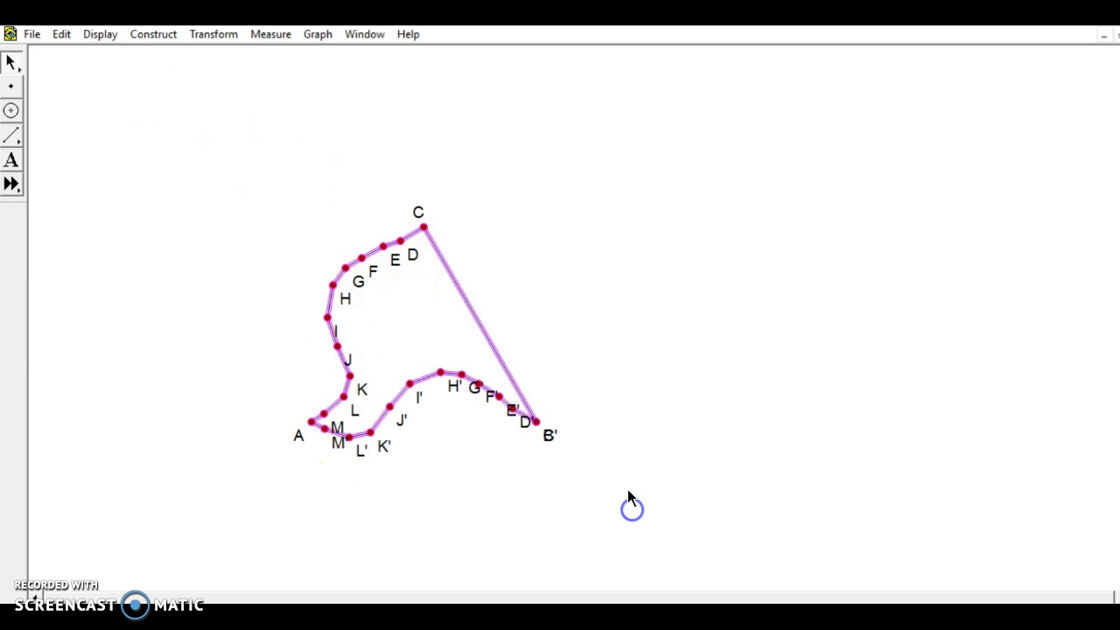
click(104, 45)
click(93, 164)
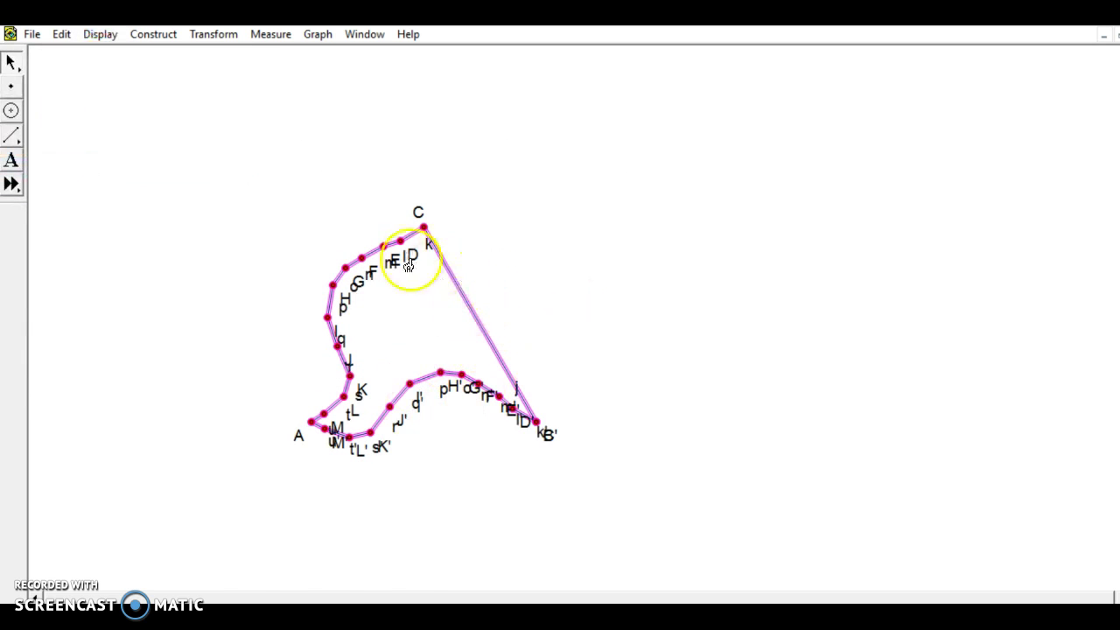
click(96, 46)
click(87, 165)
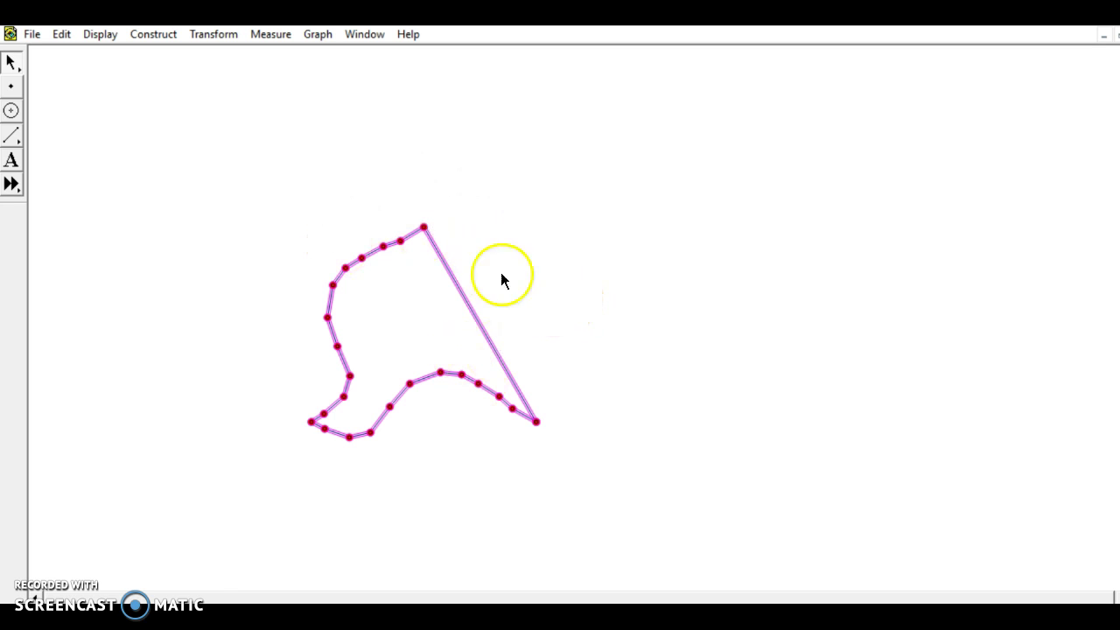
Step: Rotate the whole tile about centre A by a fixed angle of 60 degrees
click(207, 284)
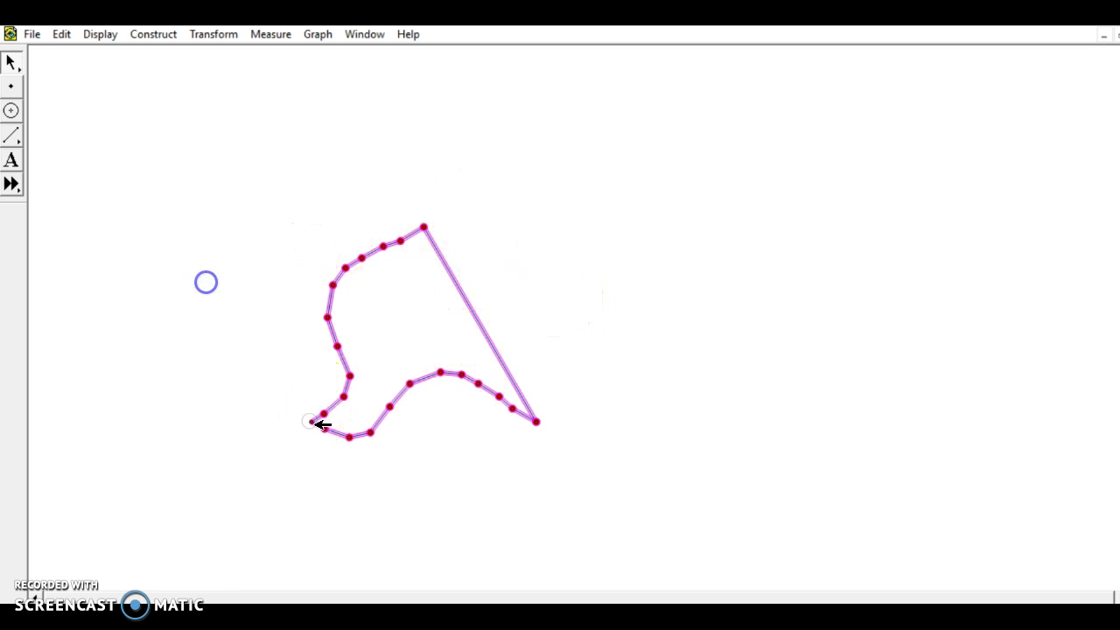
click(218, 36)
click(131, 201)
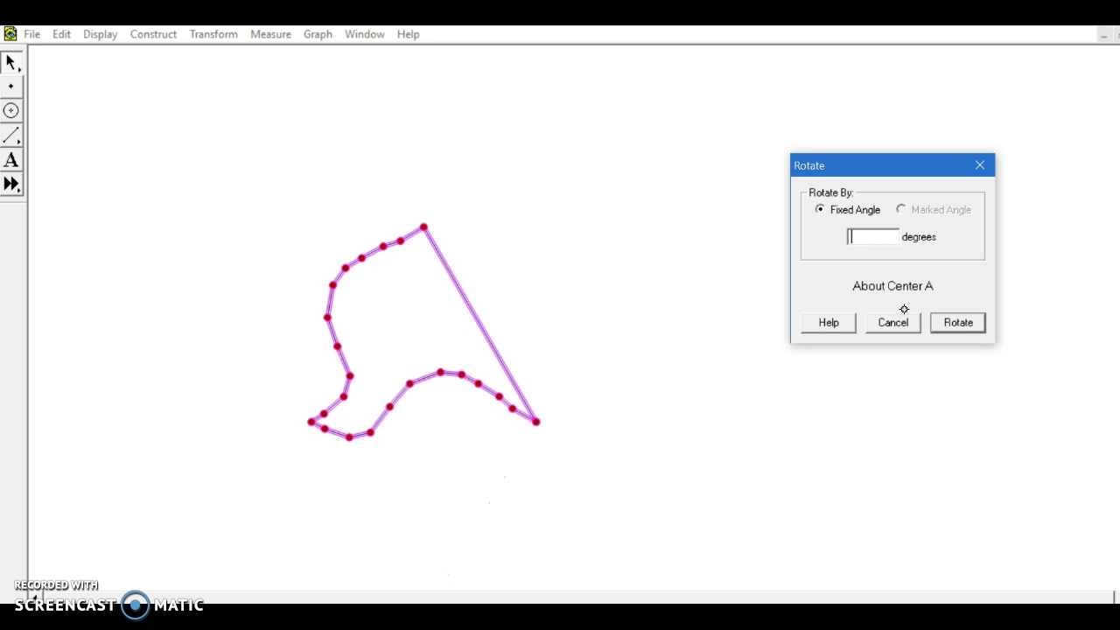
click(962, 319)
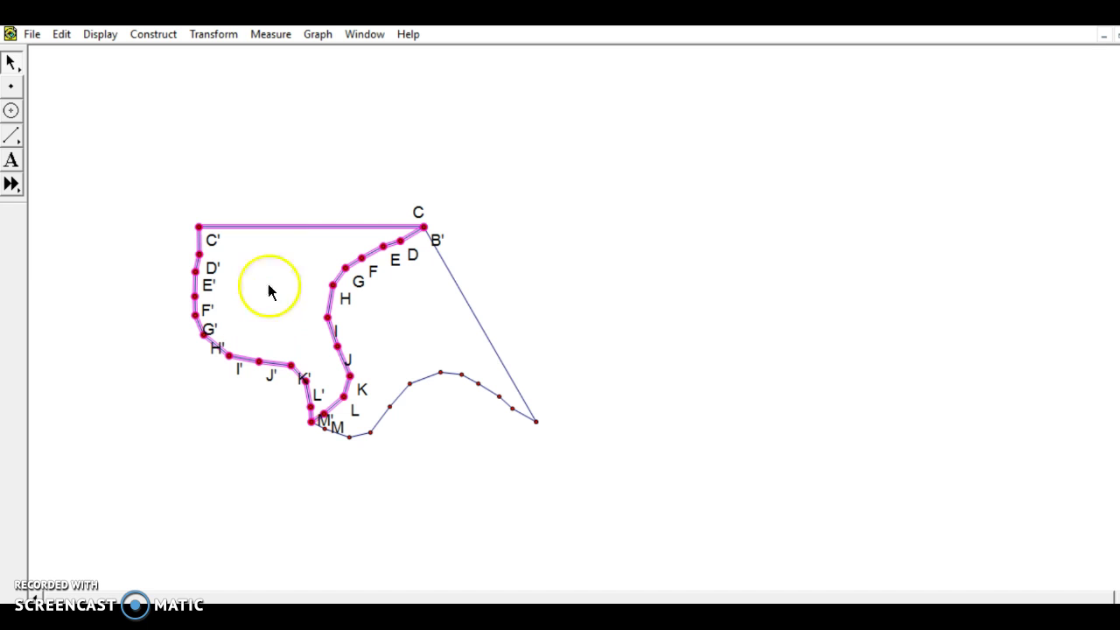
Step: Rotate each newest tile copy by 60 degrees about A, four more times, to complete a hexagon of six tiles
click(210, 35)
click(59, 200)
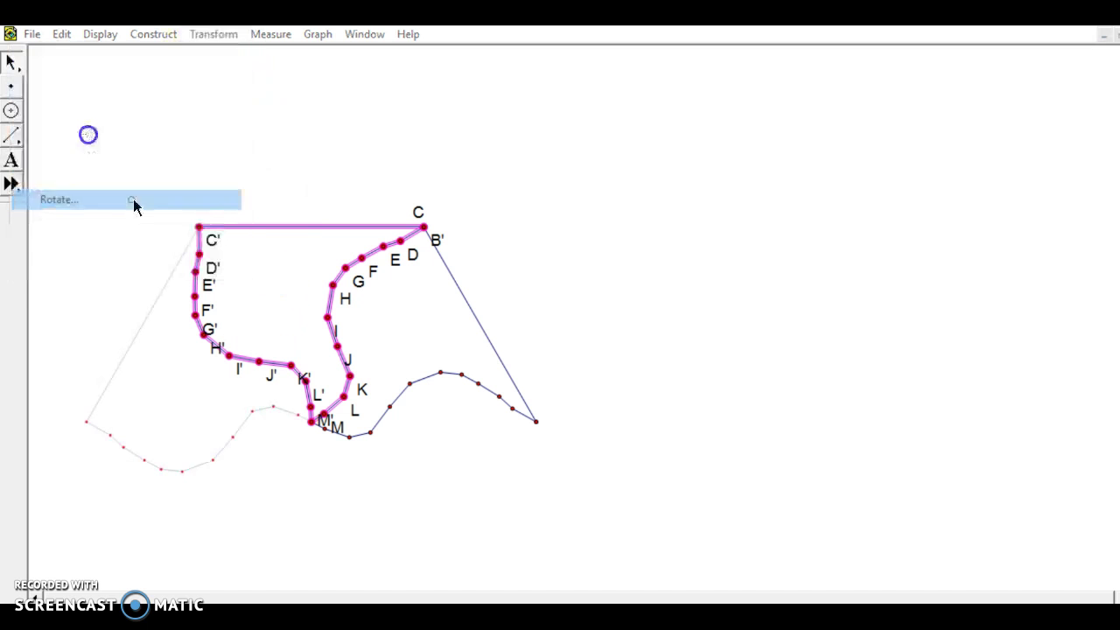
click(953, 318)
click(210, 35)
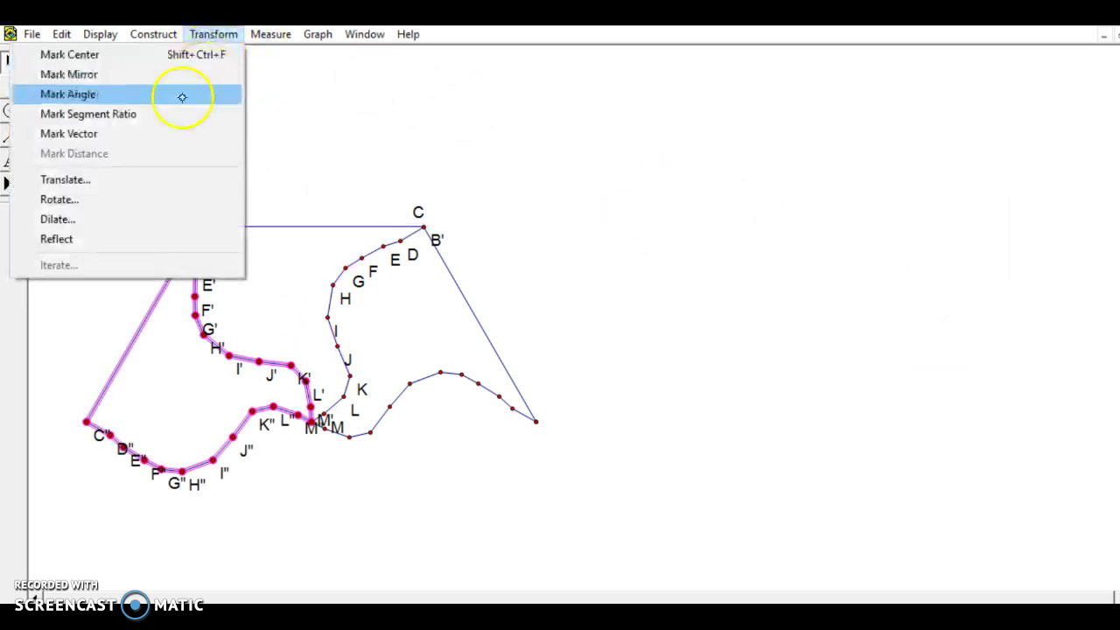
click(144, 199)
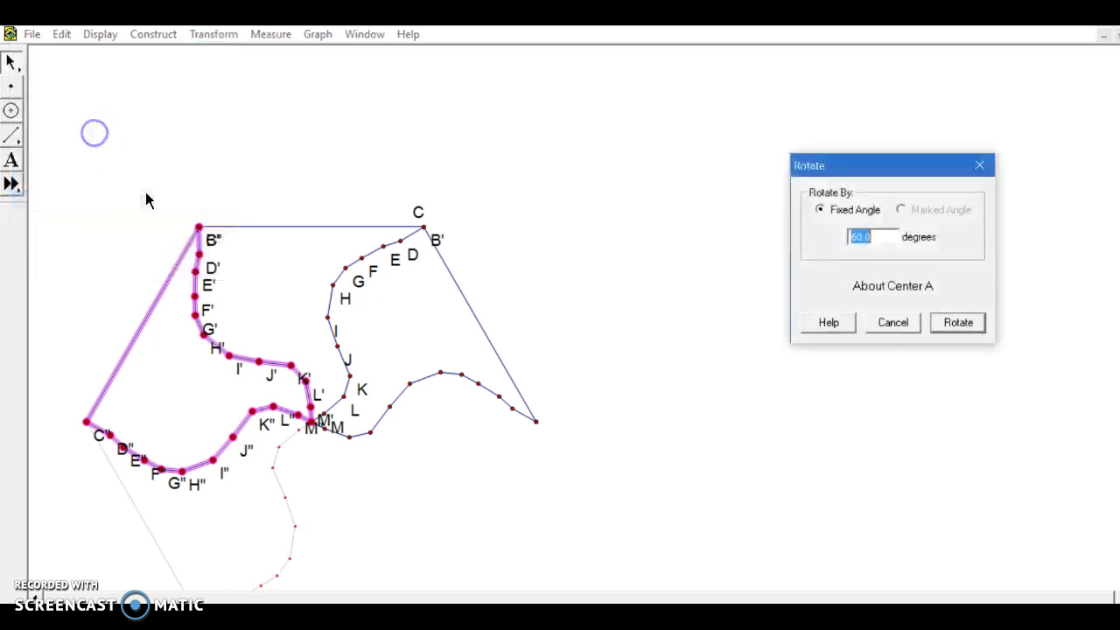
click(957, 322)
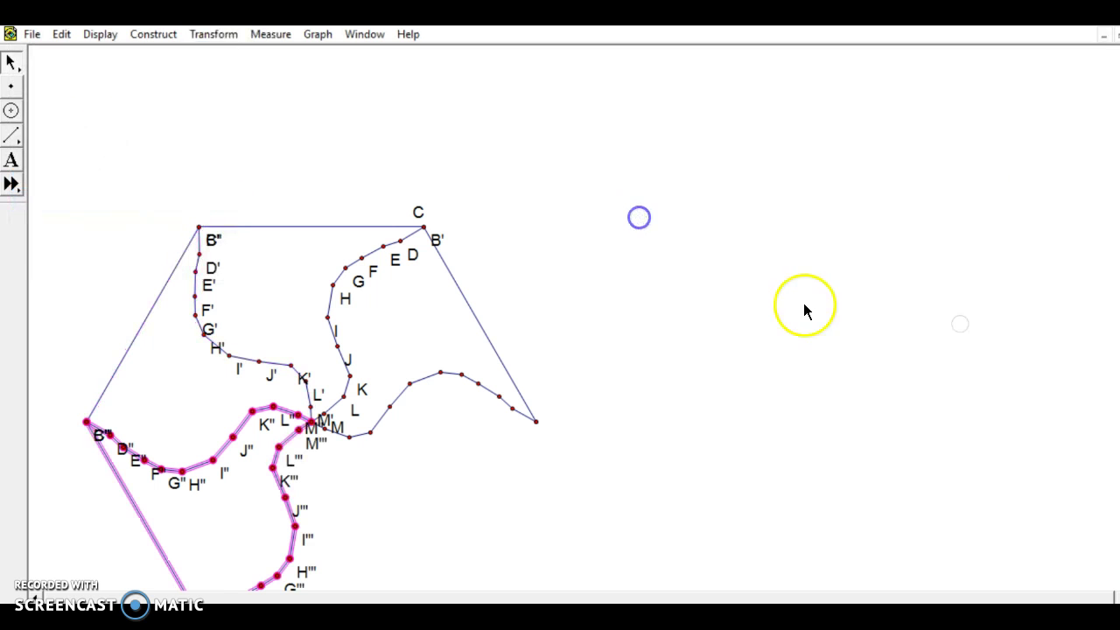
click(212, 35)
click(113, 195)
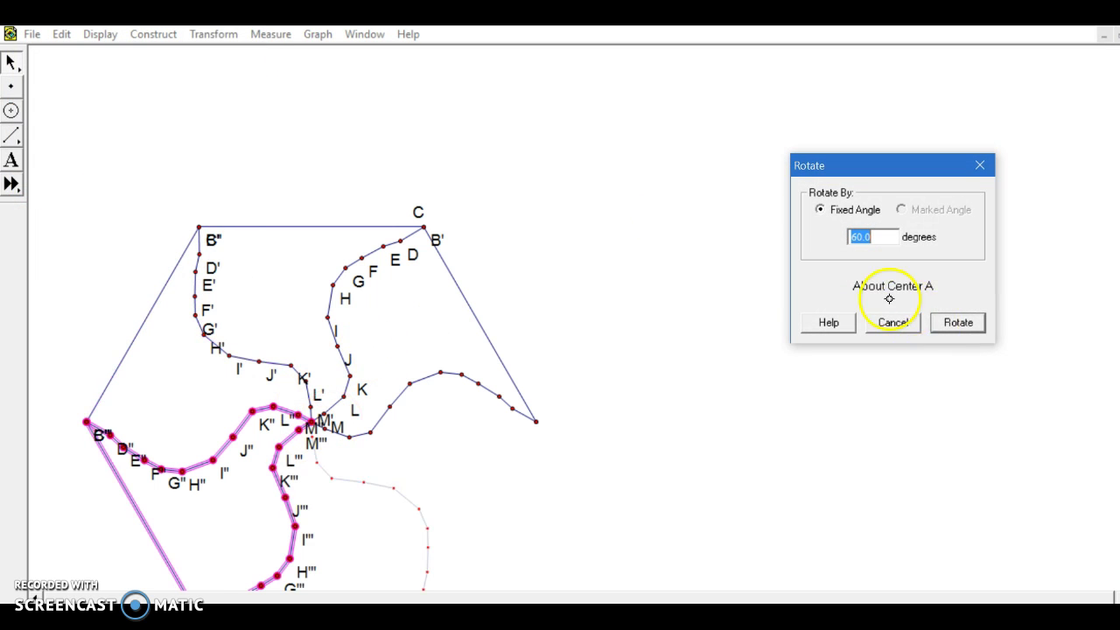
click(957, 322)
click(212, 34)
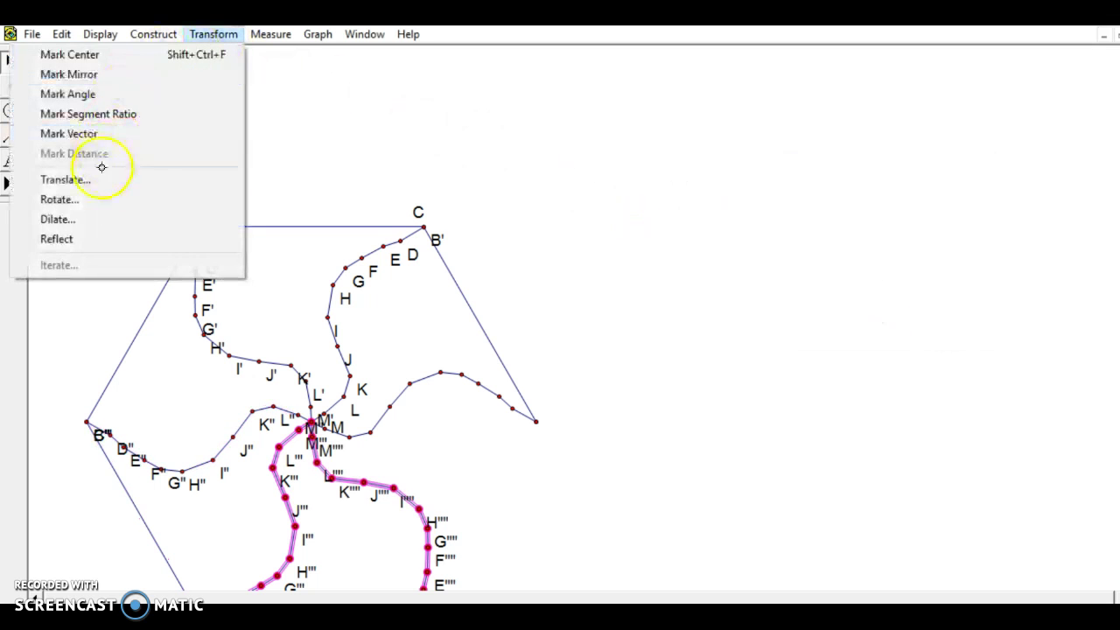
click(87, 199)
click(957, 322)
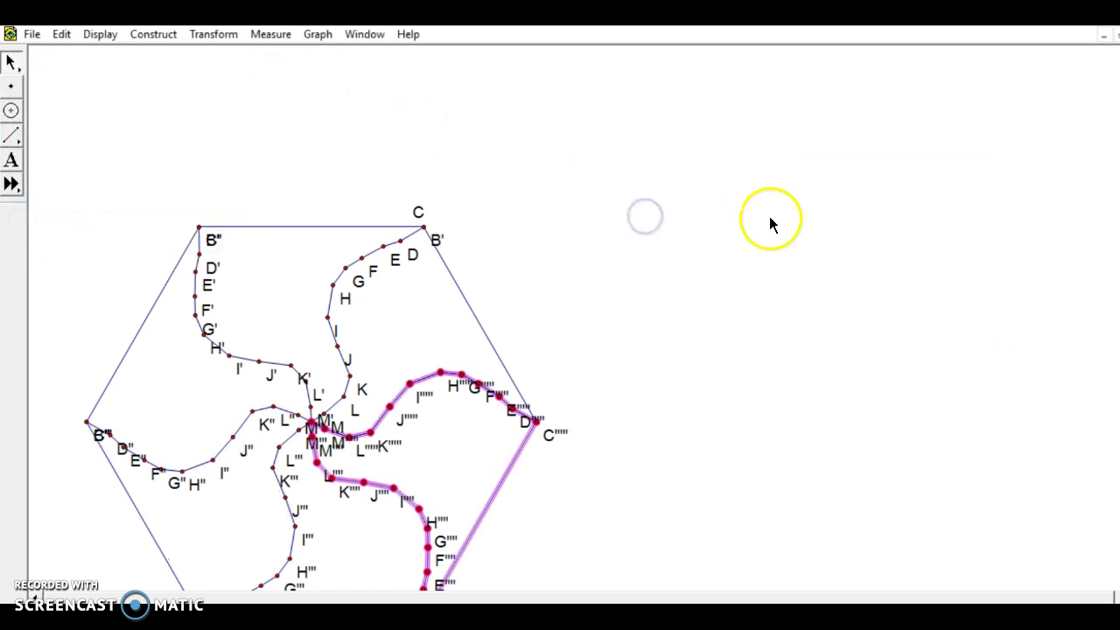
Step: Move the hexagon to the middle of the sketch and shift path point I slightly outward to reshape the winding paths
scroll(887, 325, down, 1)
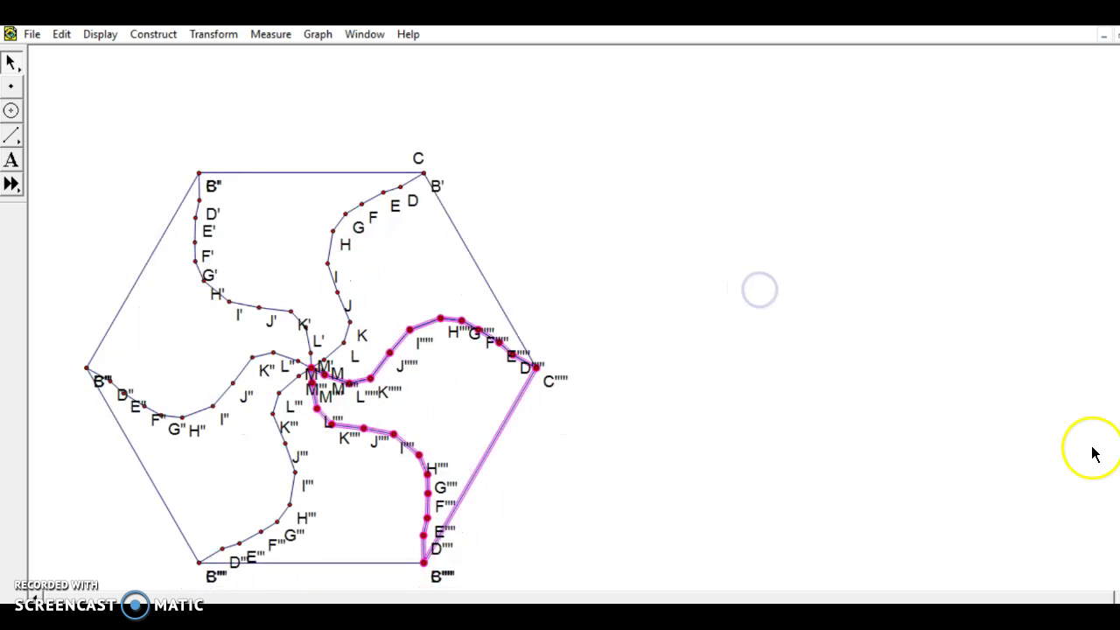
drag(441, 316, 654, 279)
click(502, 163)
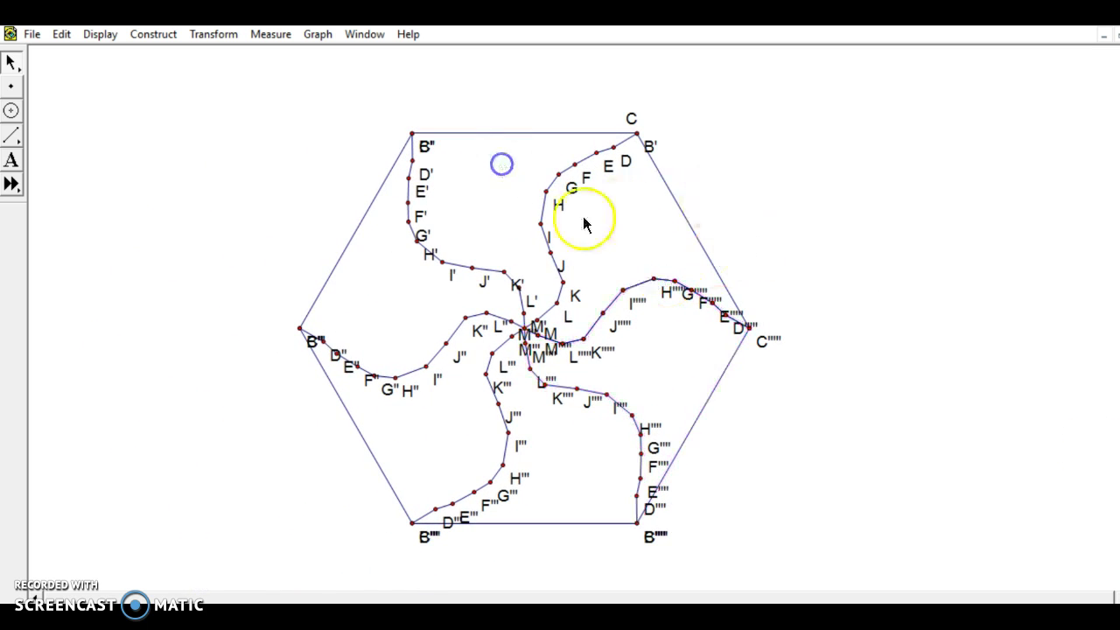
mouse_move(542, 224)
mouse_down()
mouse_move(553, 222)
mouse_move(531, 227)
mouse_up()
click(638, 251)
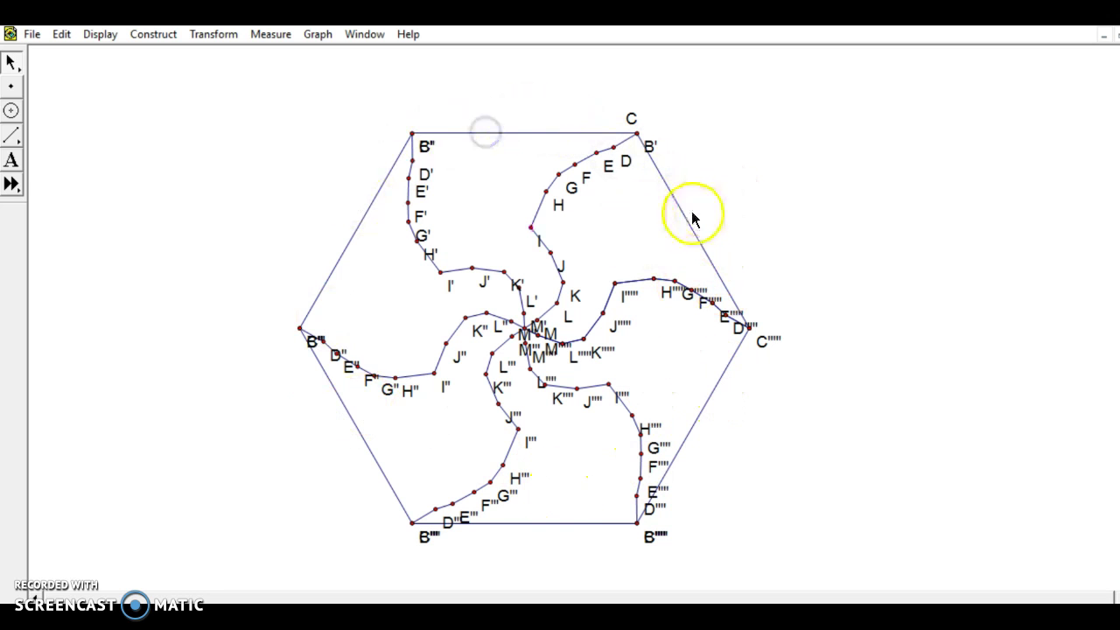
Step: Select the entire hexagon figure, hide all its labels and clear the selection
drag(208, 67, 813, 546)
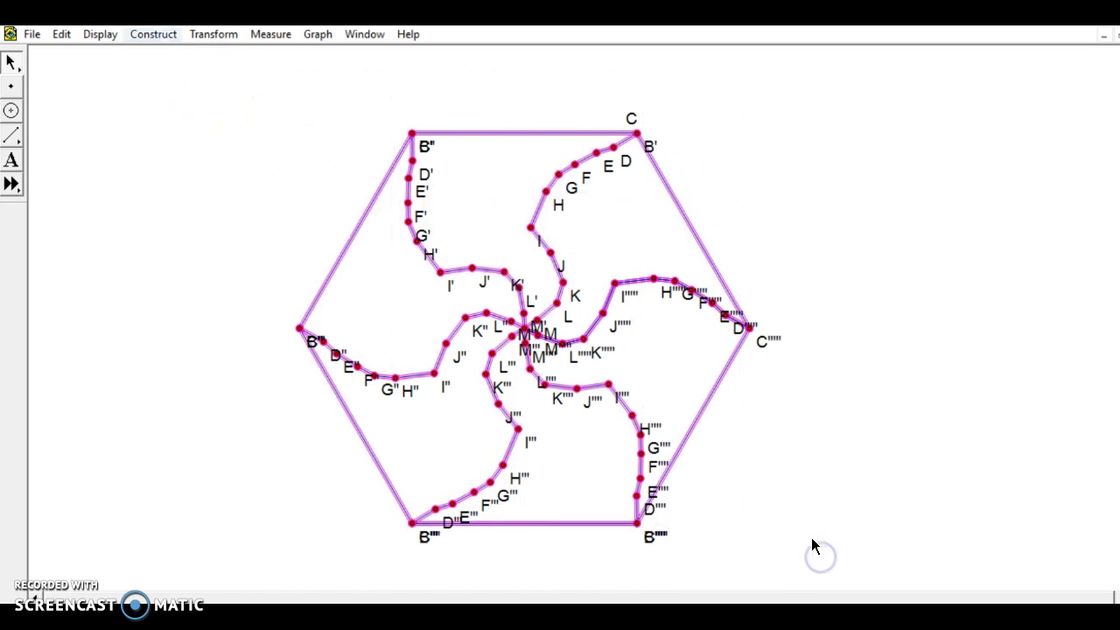
click(102, 39)
click(79, 166)
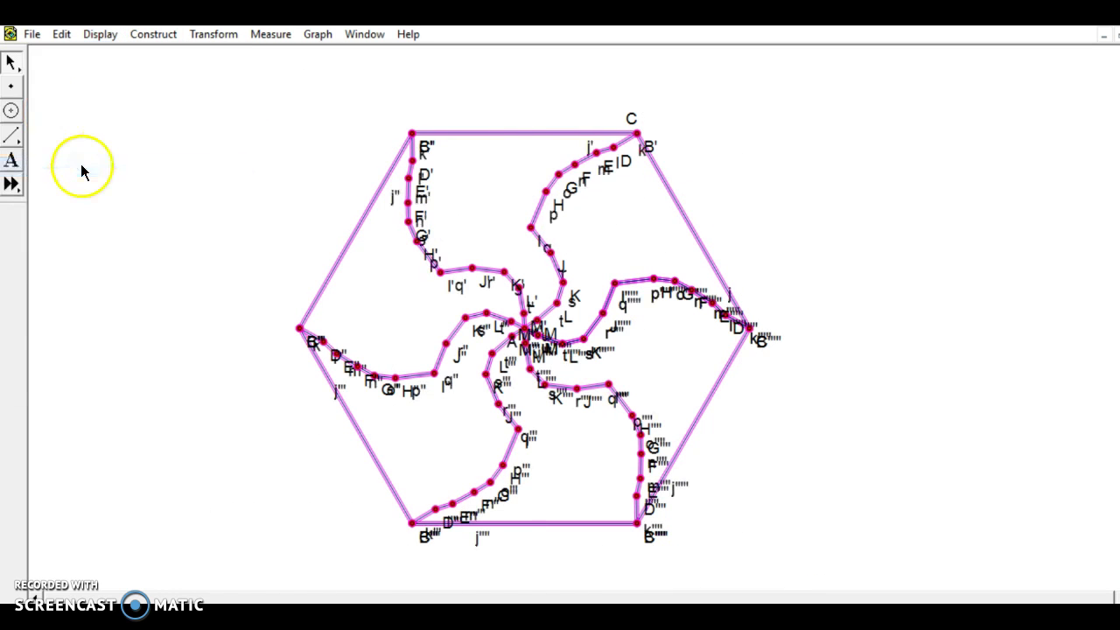
click(96, 35)
click(72, 168)
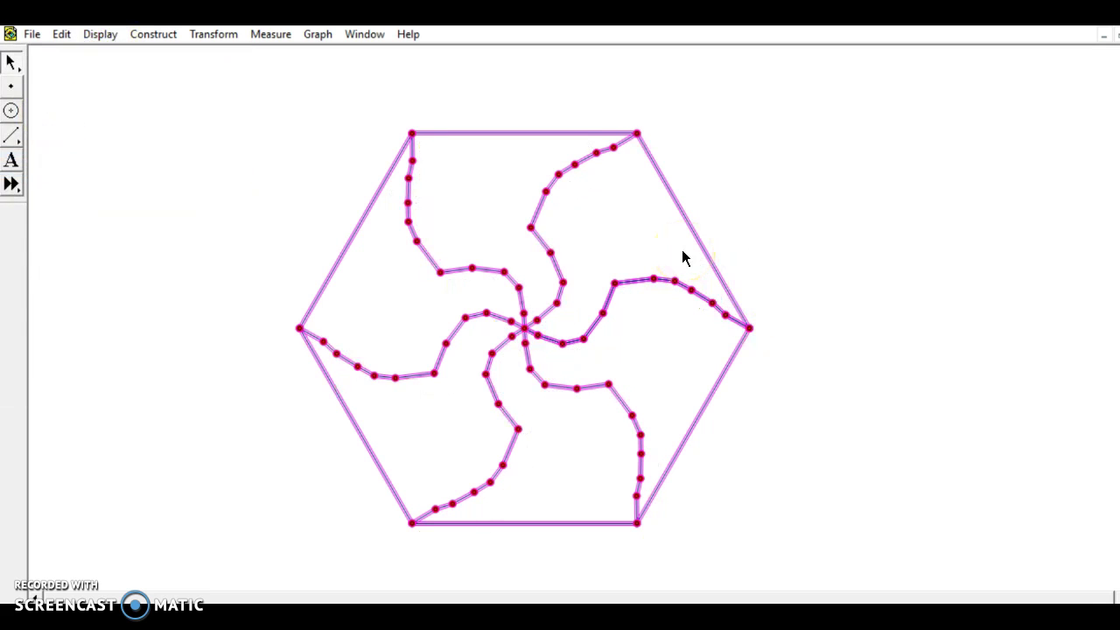
click(744, 238)
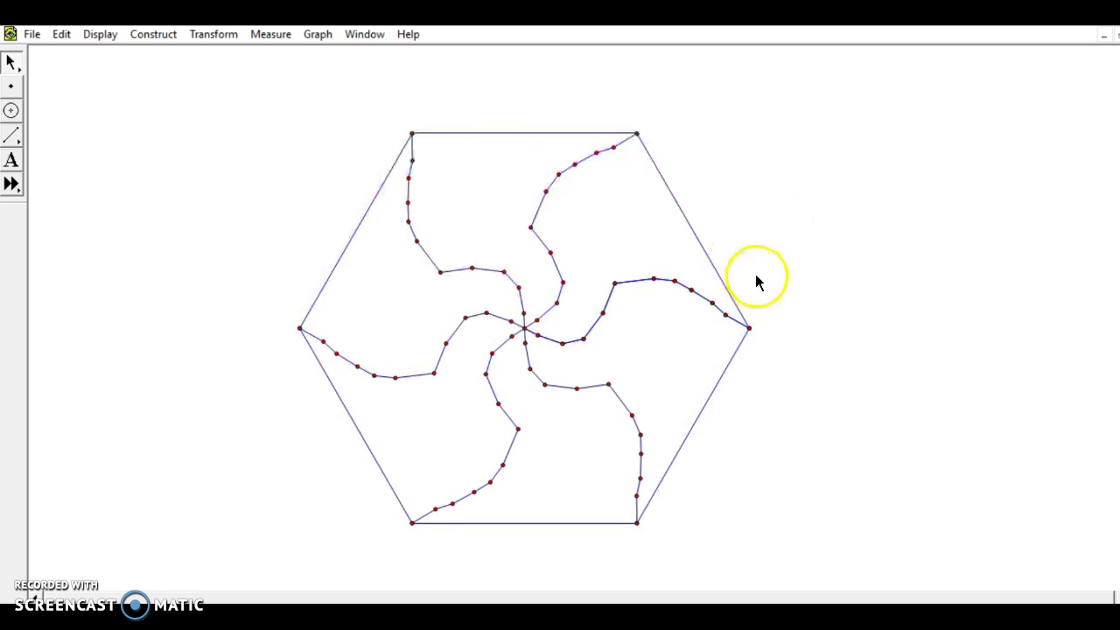
Step: Construct the midpoint of the hexagon's upper-right side
click(682, 208)
click(154, 34)
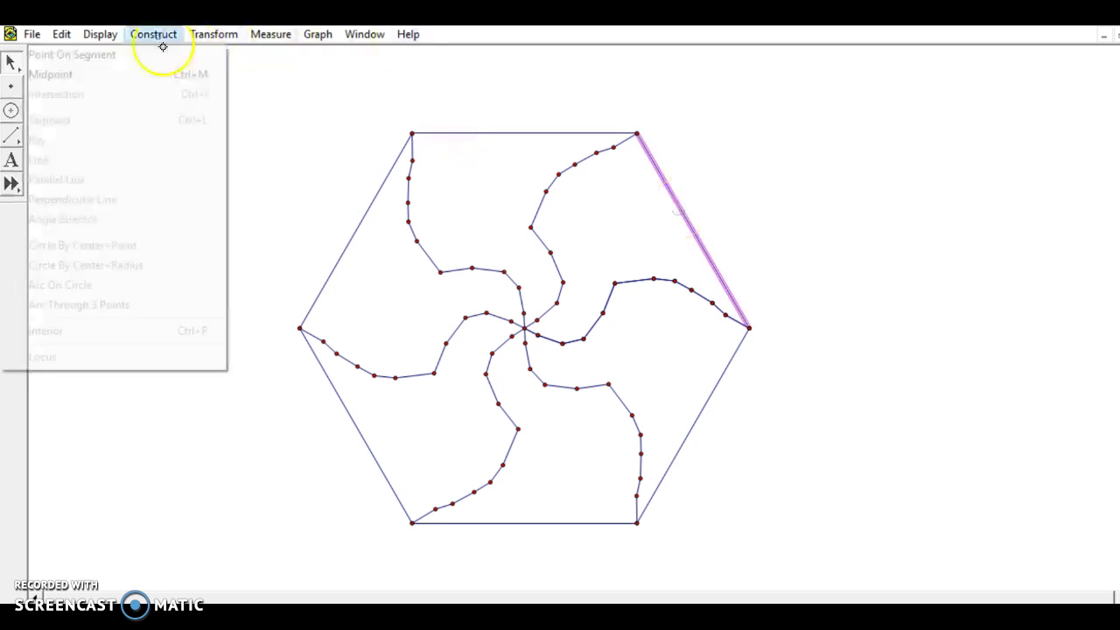
click(117, 74)
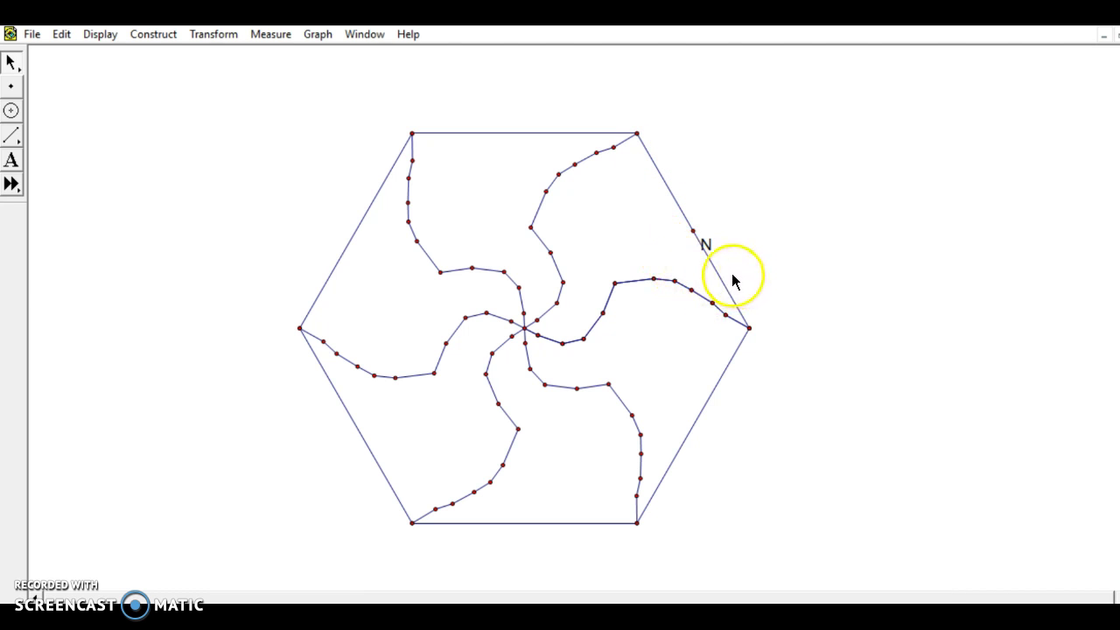
Step: Place four free points in a curve inside the hexagon, between its upper-right corner and midpoint N
click(17, 88)
click(643, 184)
click(651, 204)
click(669, 226)
Step: Connect the hexagon's upper-right corner, points O, P, Q, R and midpoint N in order with segments
click(16, 61)
click(642, 140)
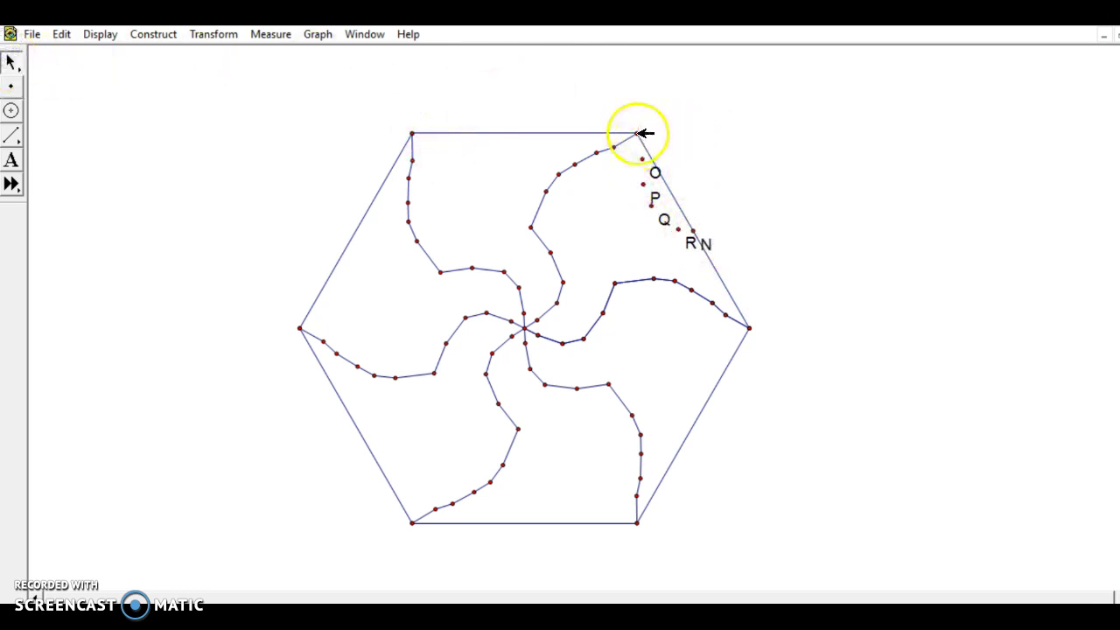
click(437, 140)
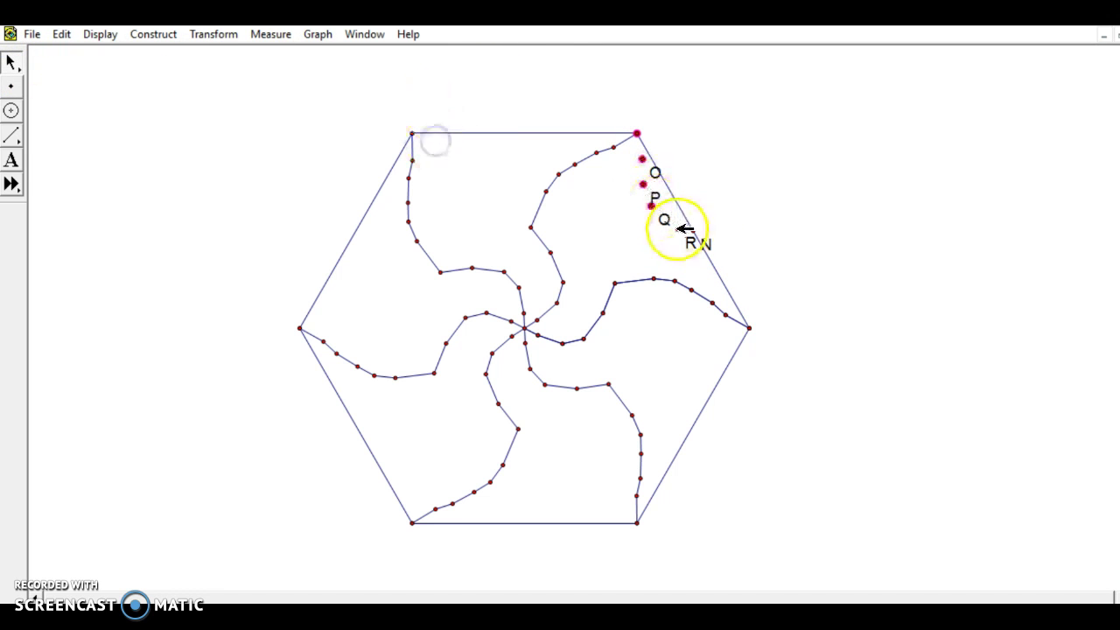
click(451, 155)
click(461, 157)
click(158, 37)
click(78, 83)
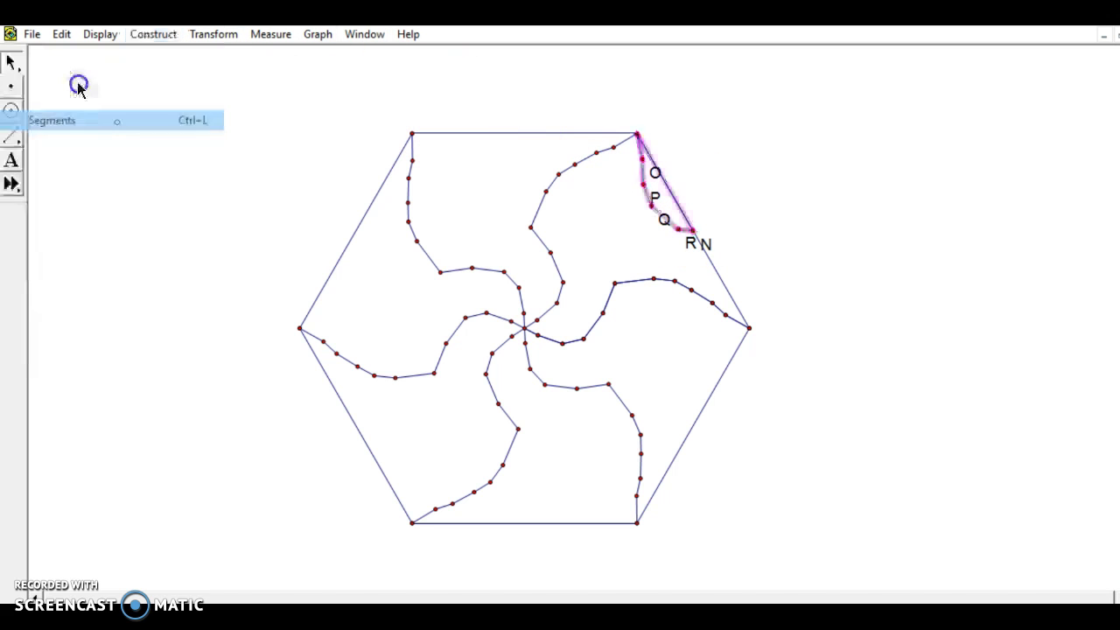
Step: Hide the straight segment from the upper-right corner to N and the hexagon's full upper-right side
click(674, 192)
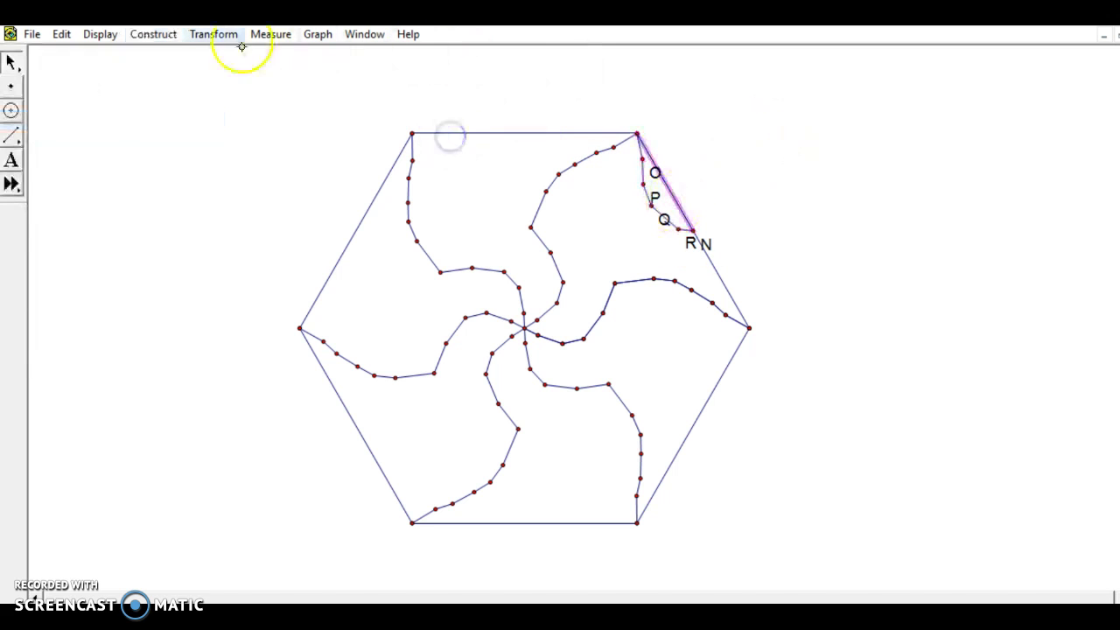
click(100, 34)
click(108, 120)
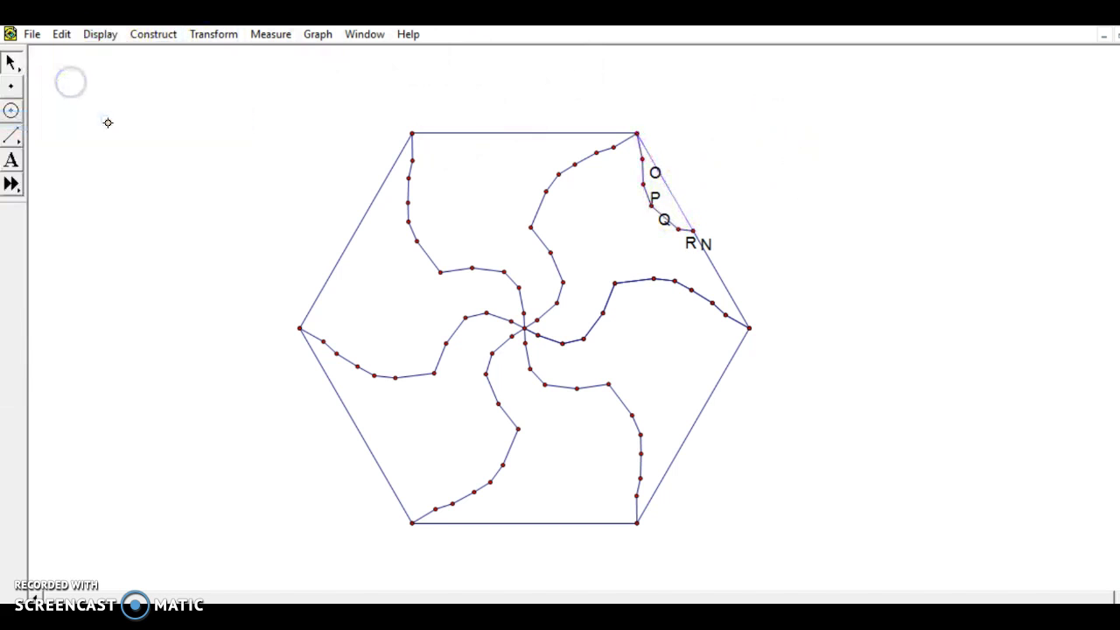
click(723, 274)
click(99, 34)
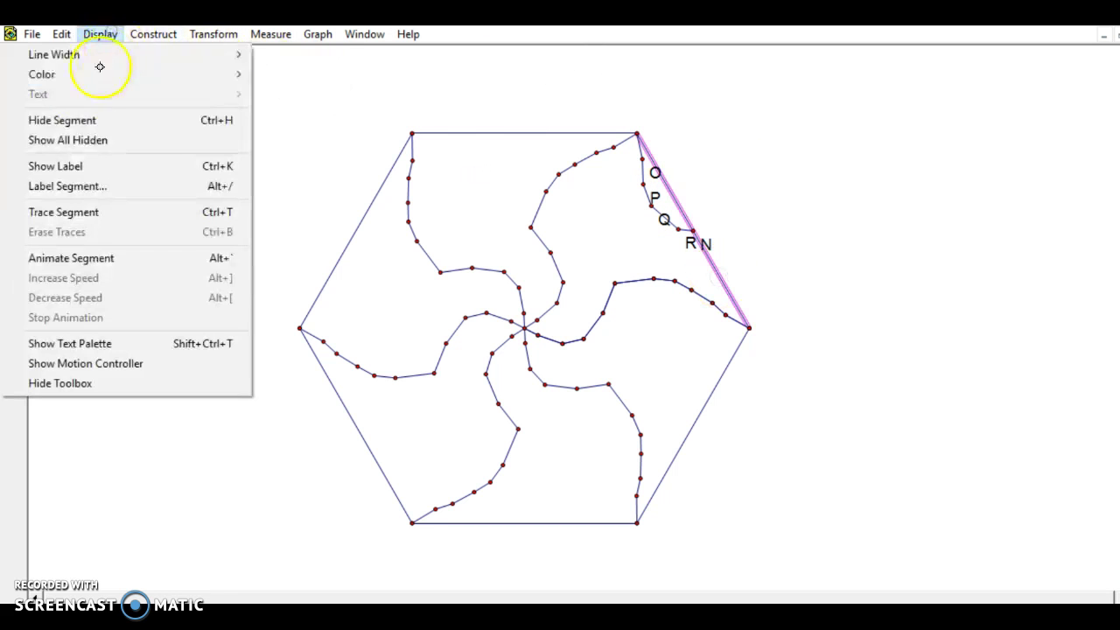
click(74, 120)
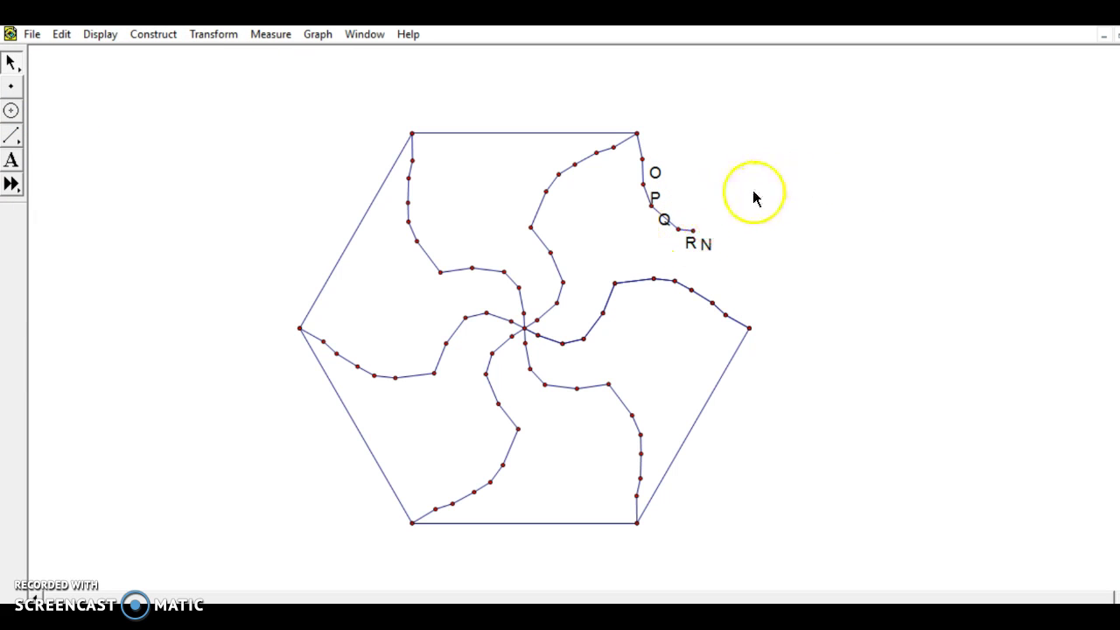
Step: Select all points and segments of the path from the upper-right corner to N, and mark N as the rotation centre
click(636, 133)
click(640, 147)
click(644, 175)
click(652, 205)
click(670, 215)
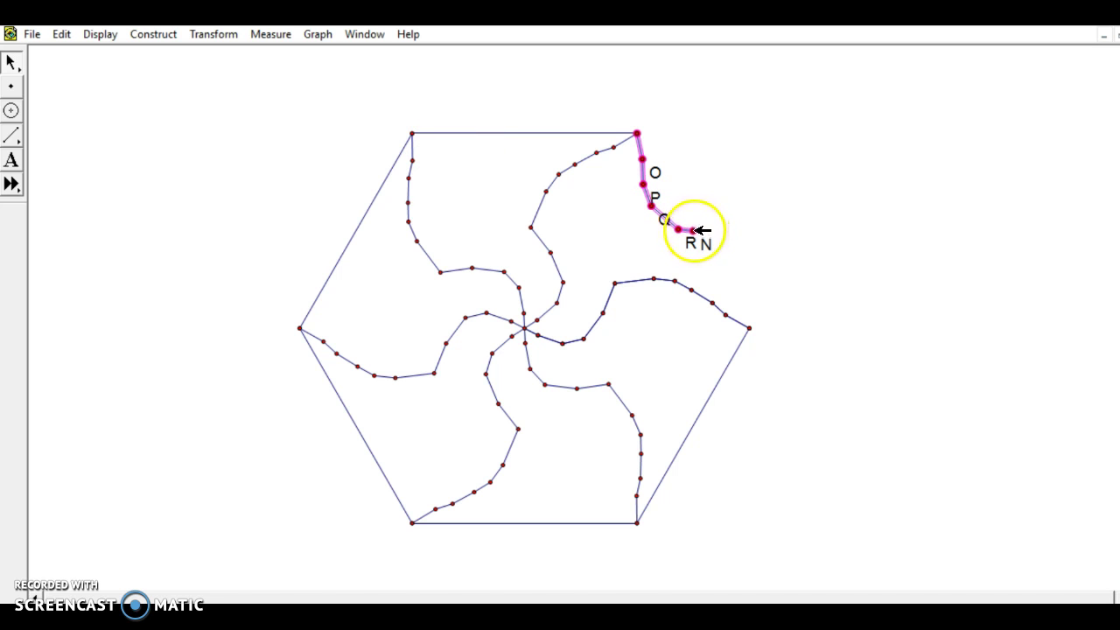
click(214, 35)
click(202, 56)
Step: Rotate the selected half path about centre N by a fixed angle of 180 degrees and clear the selection
click(219, 35)
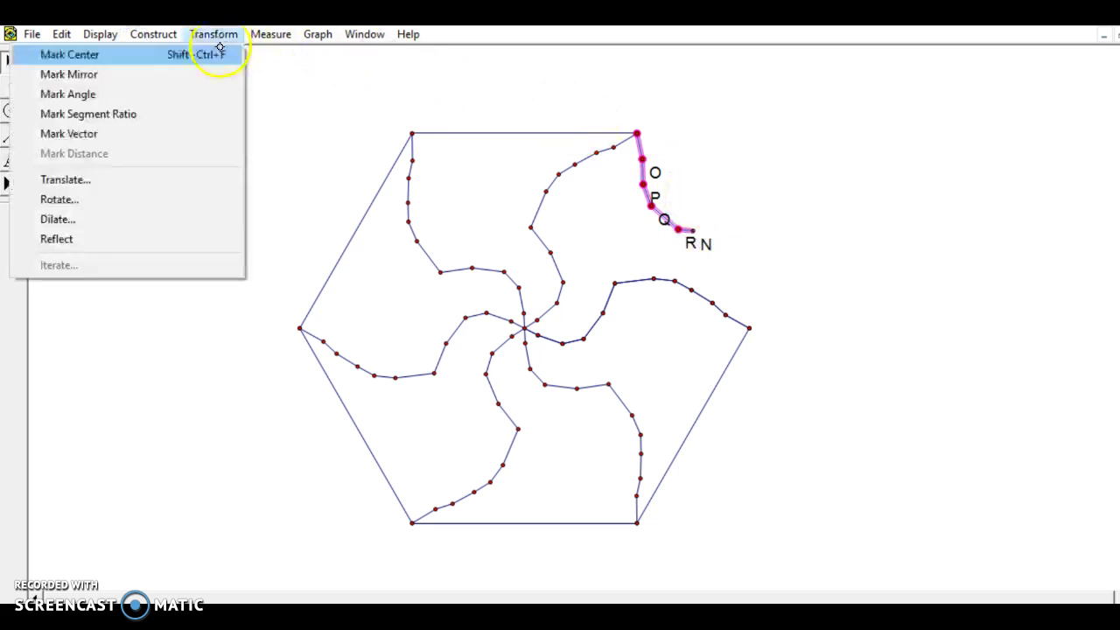
click(138, 200)
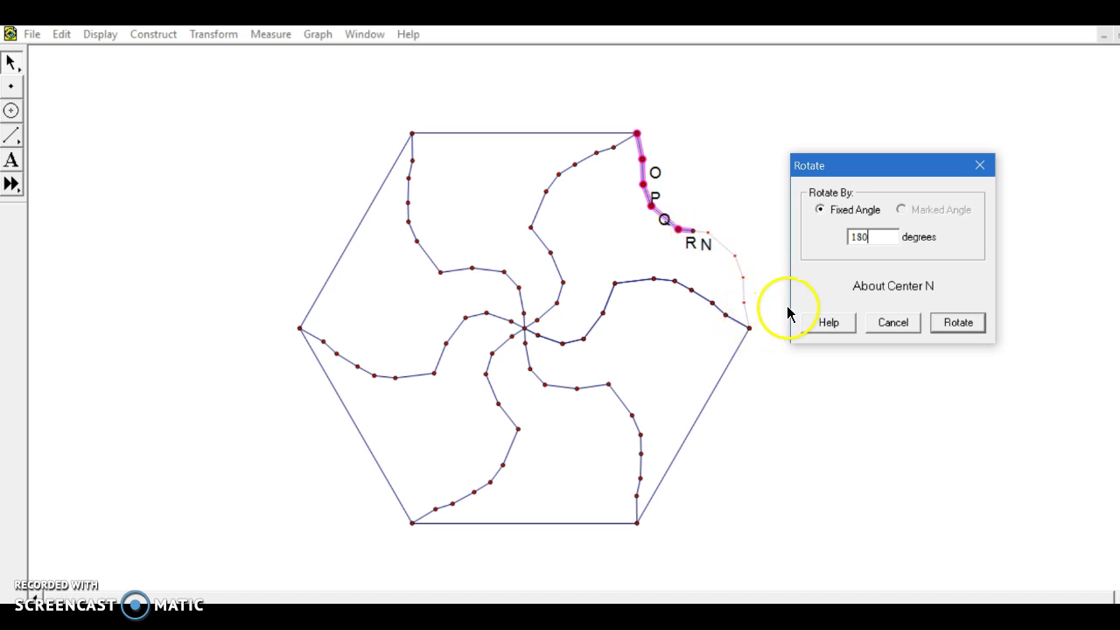
click(961, 323)
click(951, 375)
click(725, 220)
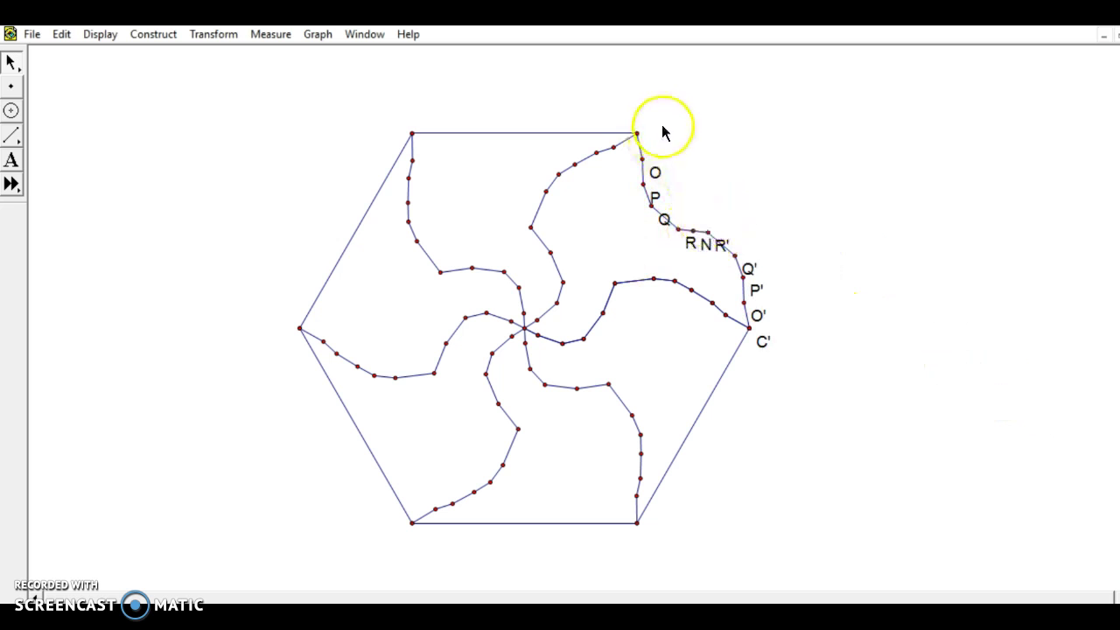
Step: Select the winding path on the hexagon's upper-right side together with its labelled points, and hide the labels
drag(610, 90, 841, 400)
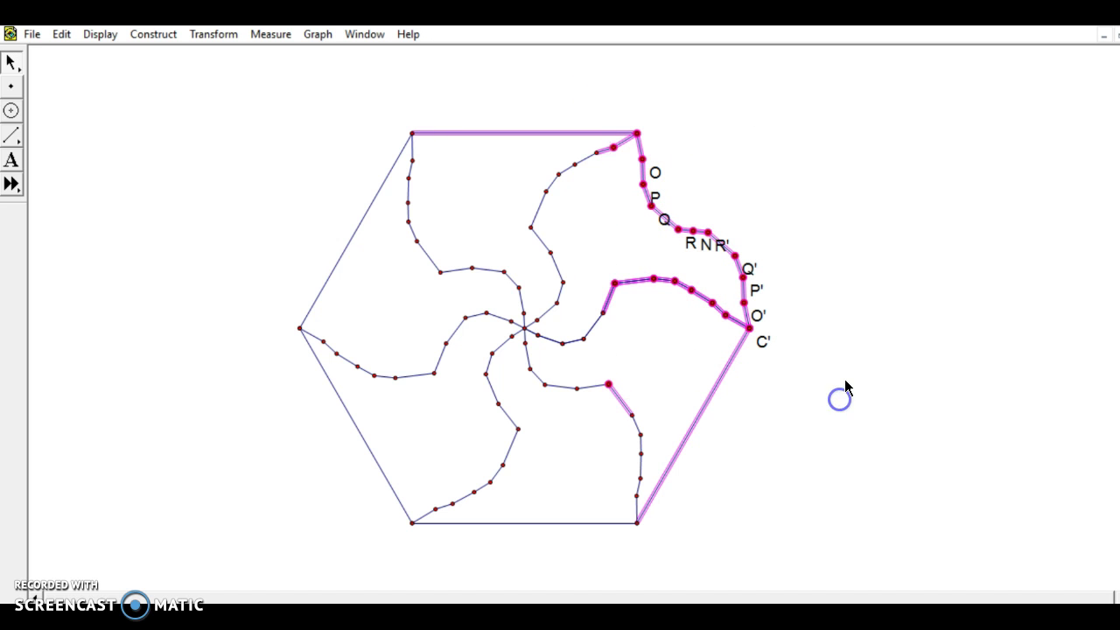
click(100, 34)
click(93, 165)
click(100, 35)
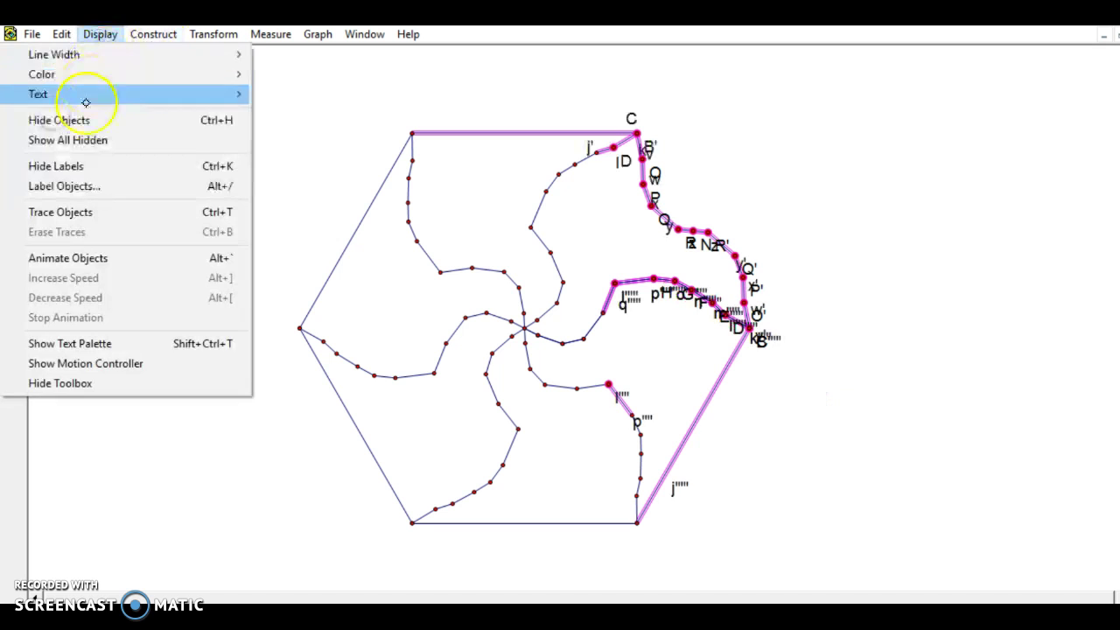
click(122, 165)
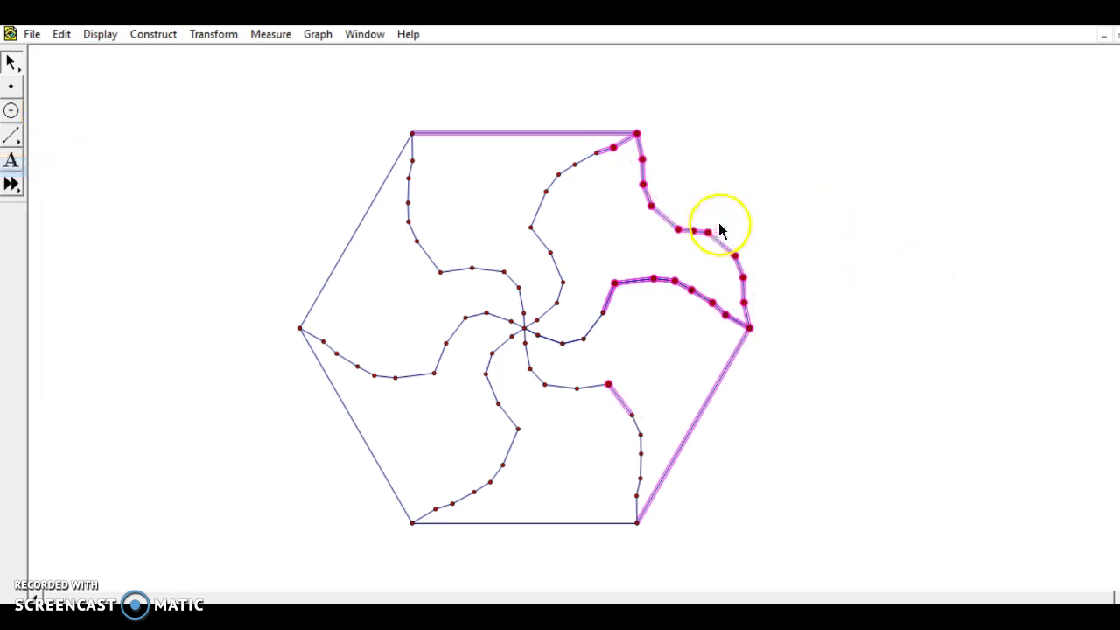
Step: Show the label of the upper-right path's midpoint only, and move the label just above the point
click(694, 230)
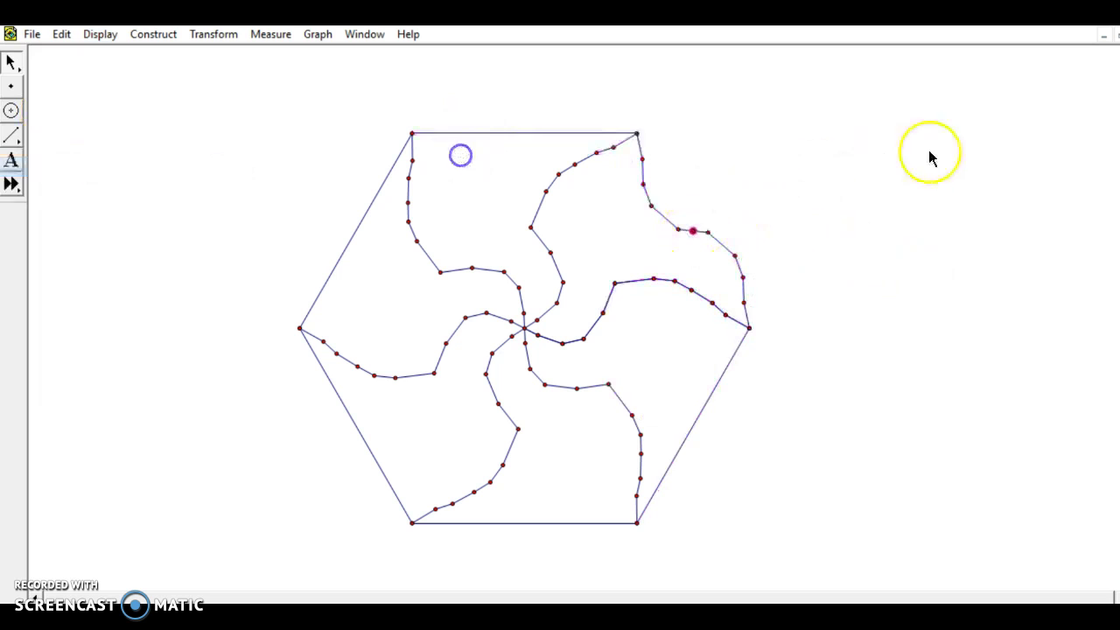
click(694, 231)
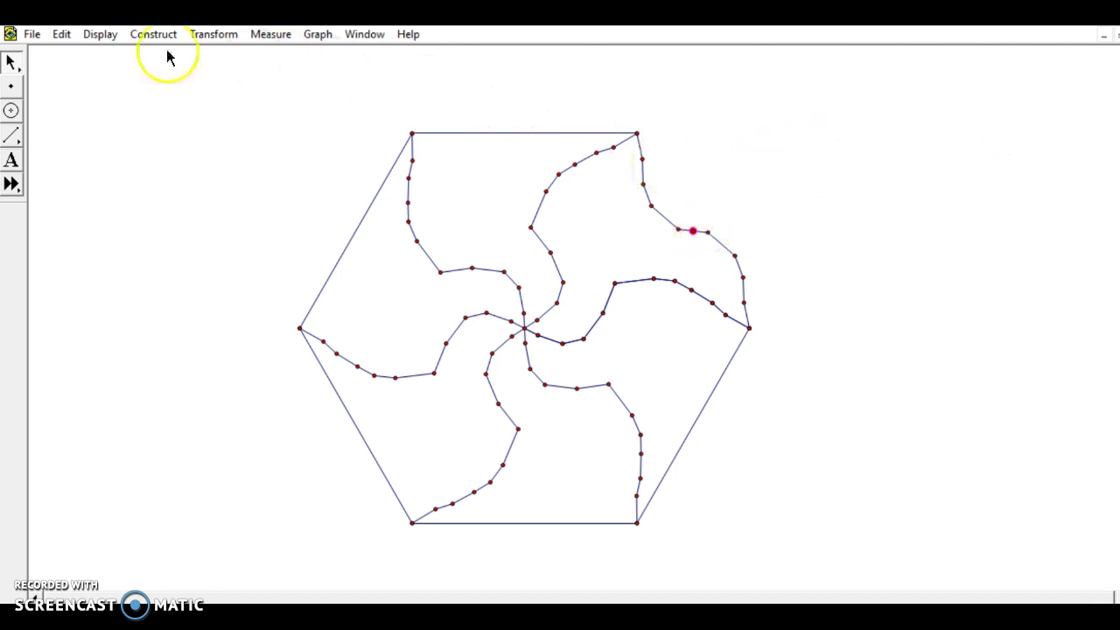
click(100, 34)
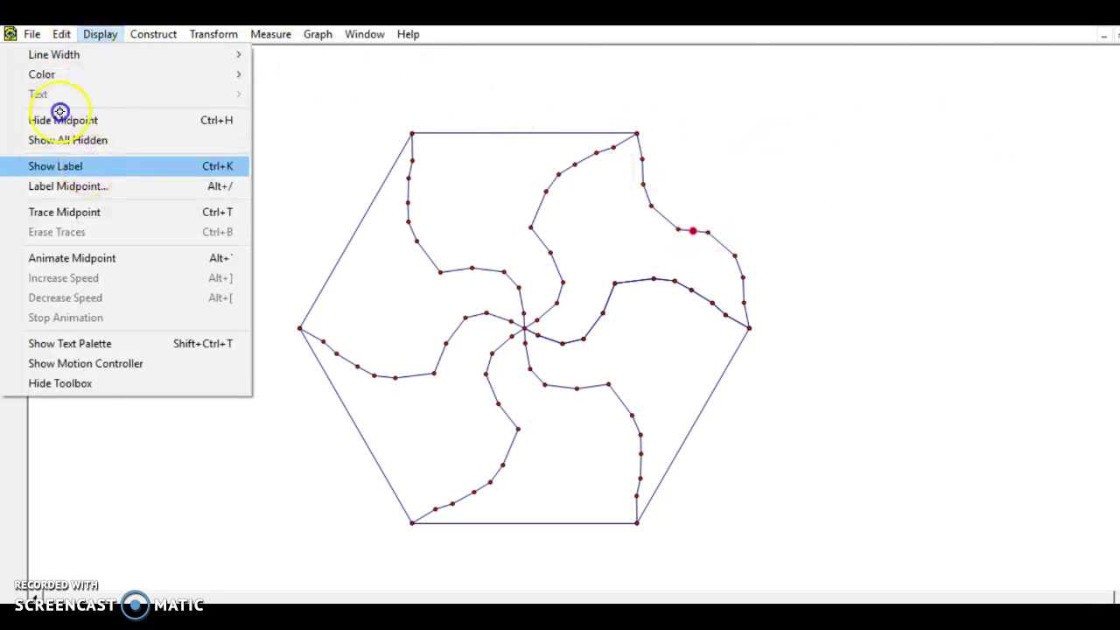
click(97, 165)
click(464, 165)
drag(705, 244, 701, 215)
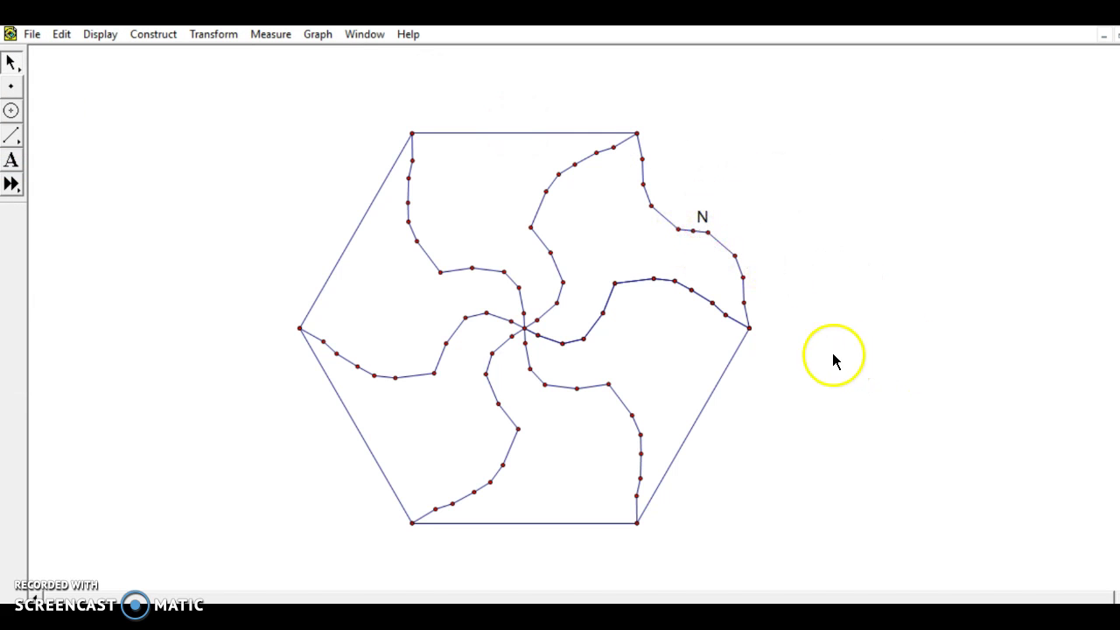
Step: Select the five remaining straight outer sides of the hexagon and hide them
click(712, 395)
click(526, 133)
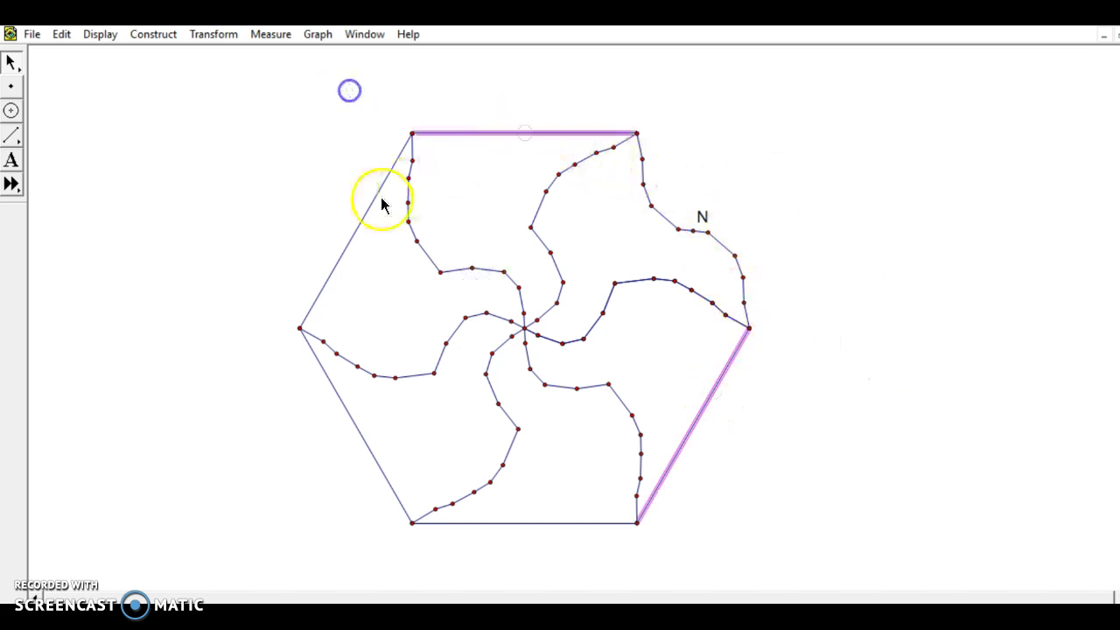
click(372, 201)
click(523, 518)
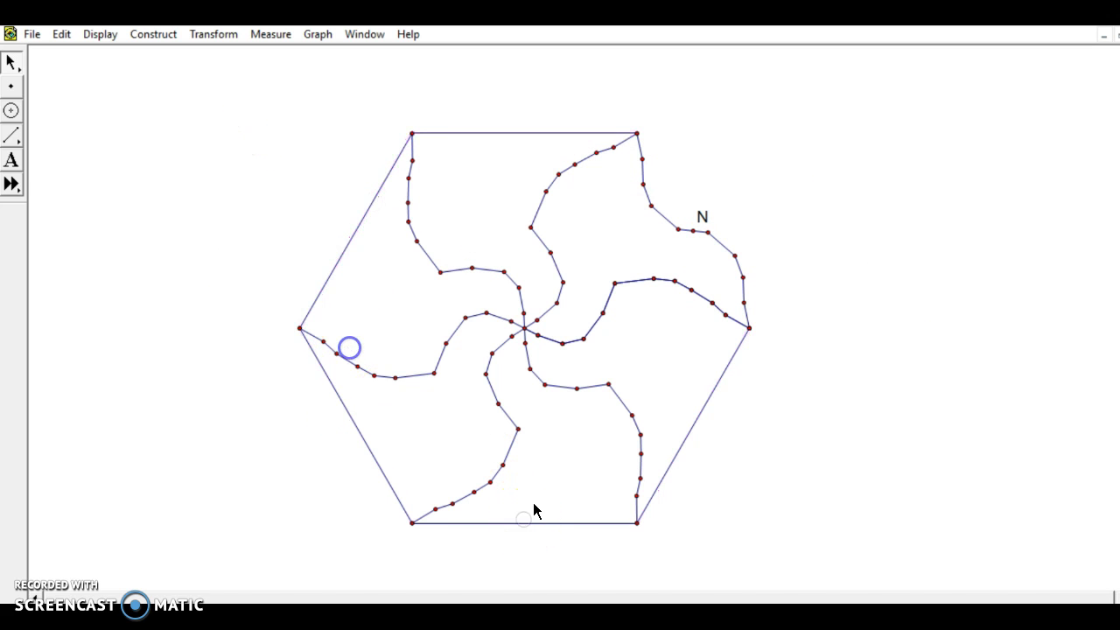
click(512, 524)
click(361, 428)
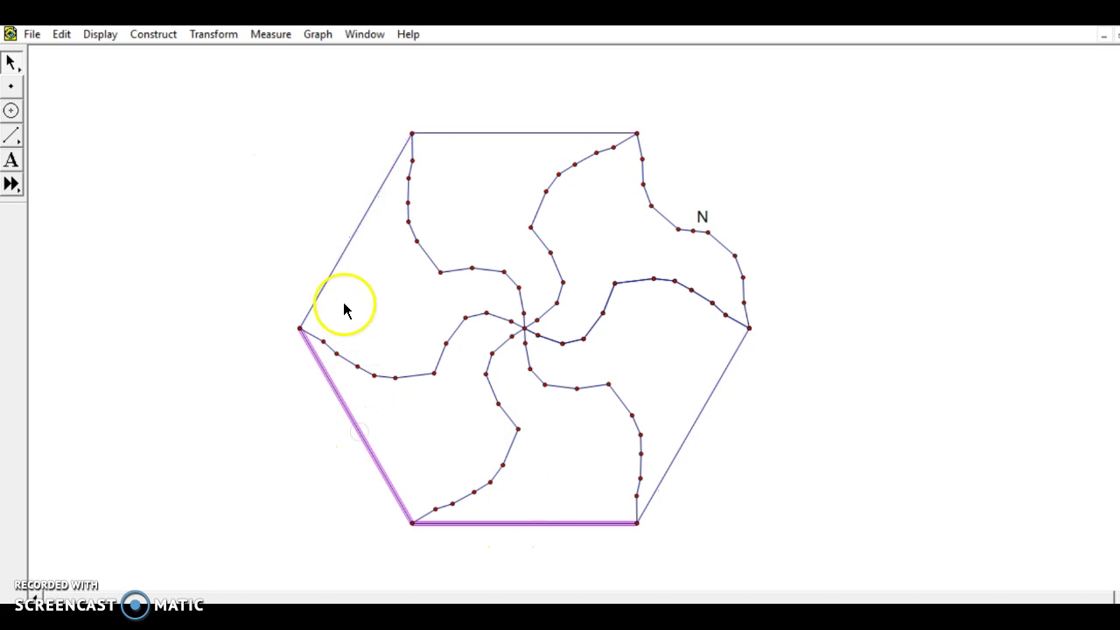
click(344, 258)
click(486, 133)
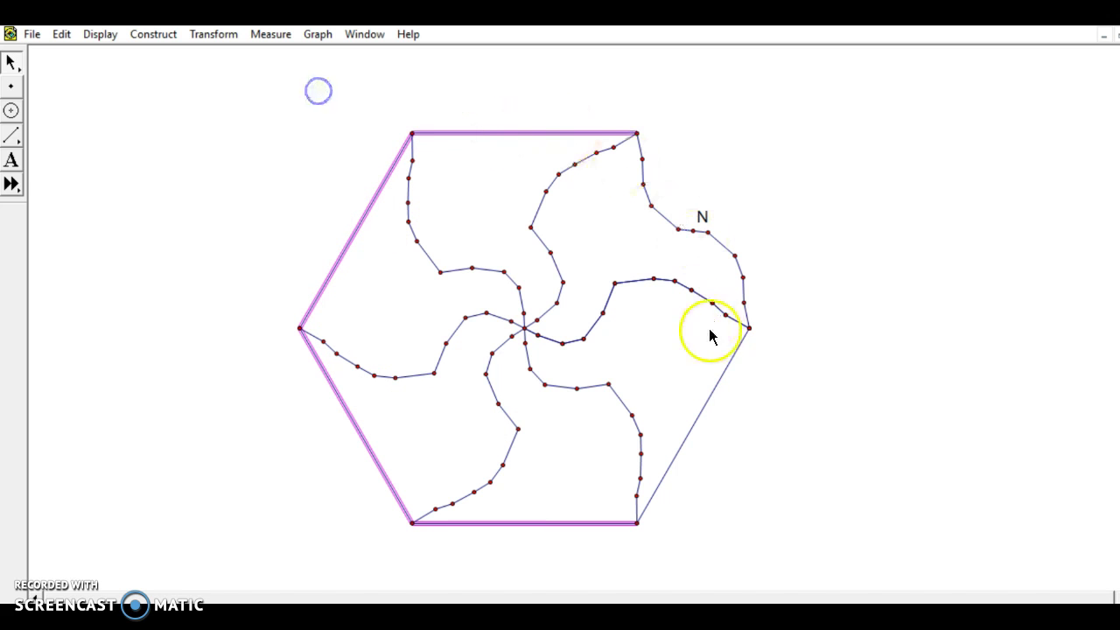
click(723, 385)
click(100, 34)
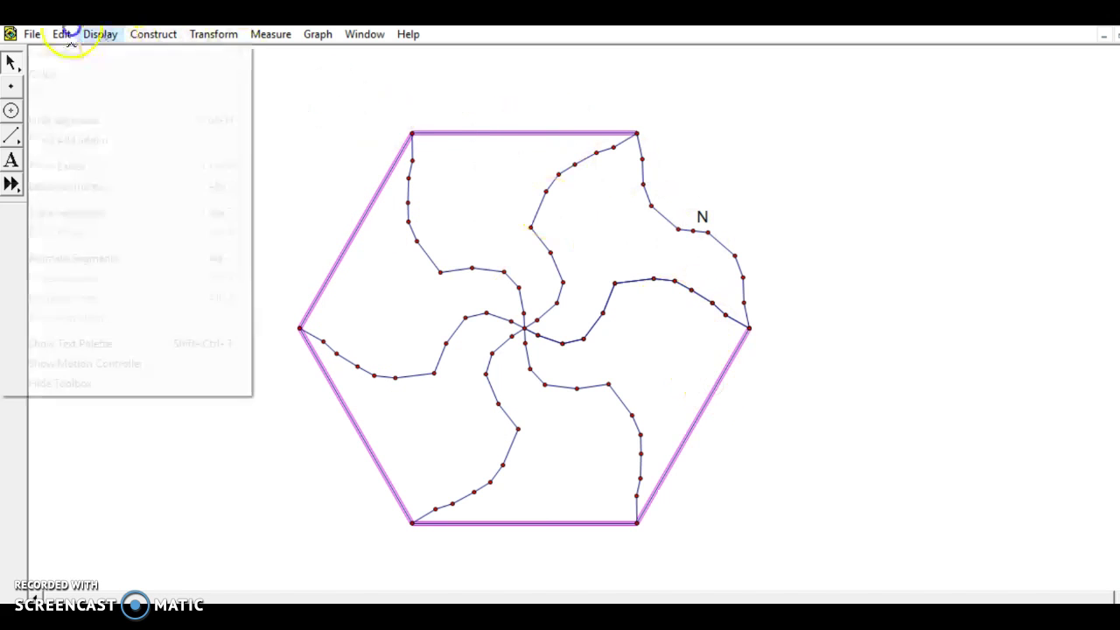
click(101, 118)
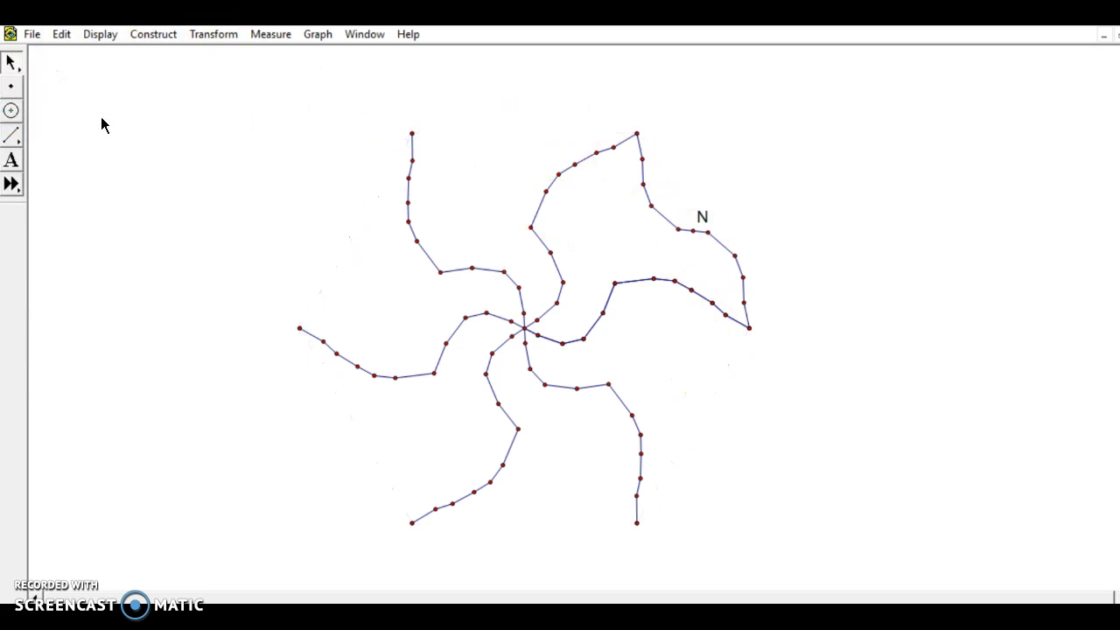
Step: Select all points and segments of the winding path from the upper-right to the right corner, and mark the hexagon's central point as rotation centre
click(637, 134)
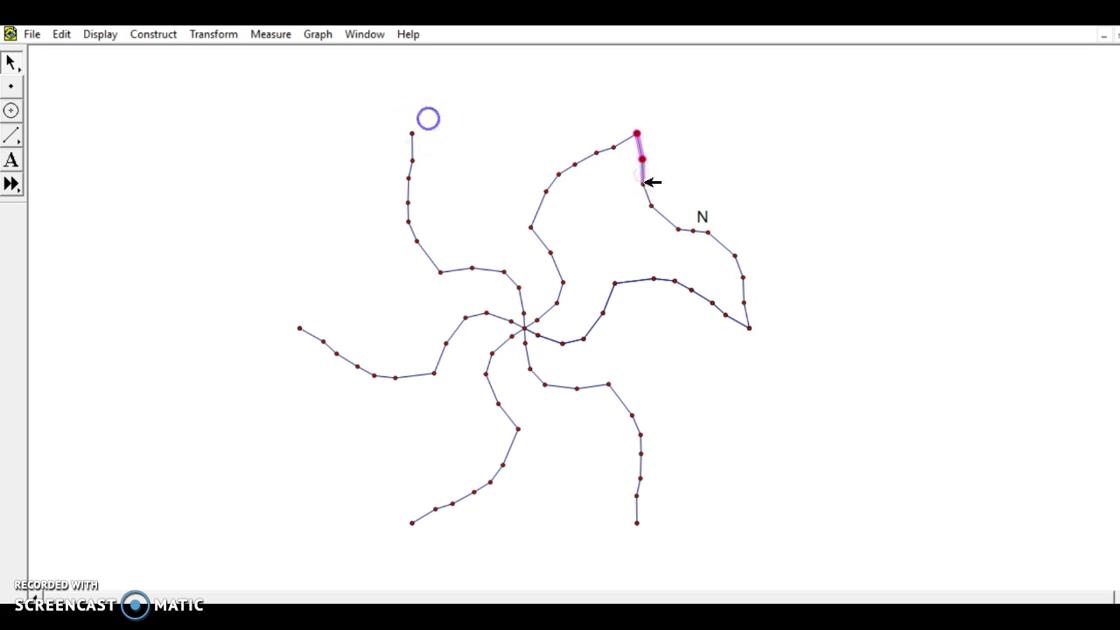
click(663, 219)
click(679, 229)
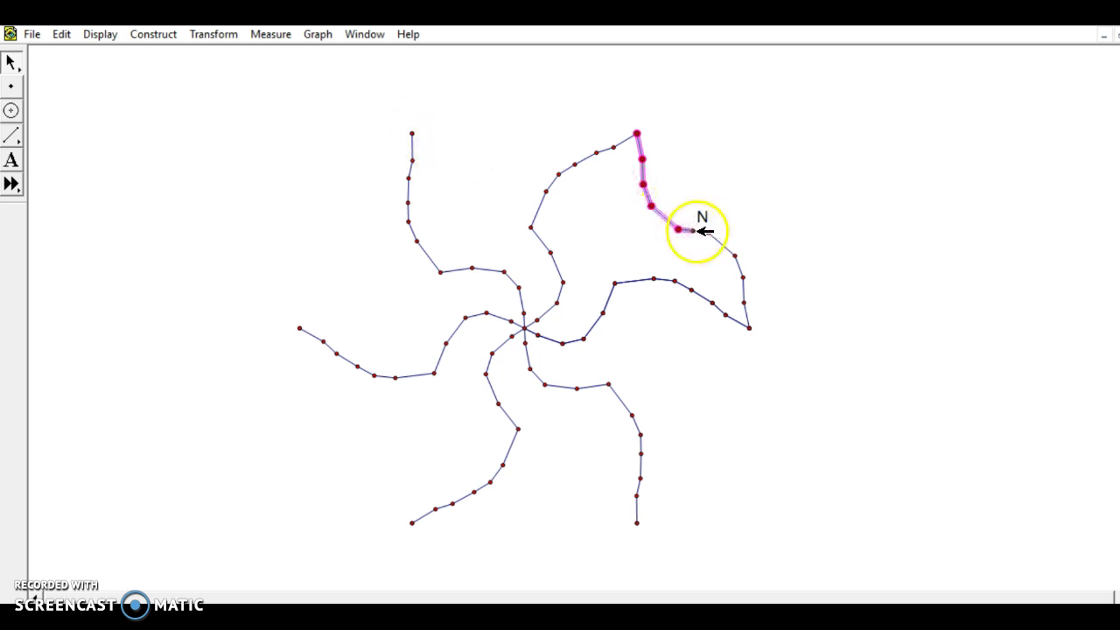
click(709, 233)
click(734, 252)
click(740, 255)
click(742, 269)
click(744, 278)
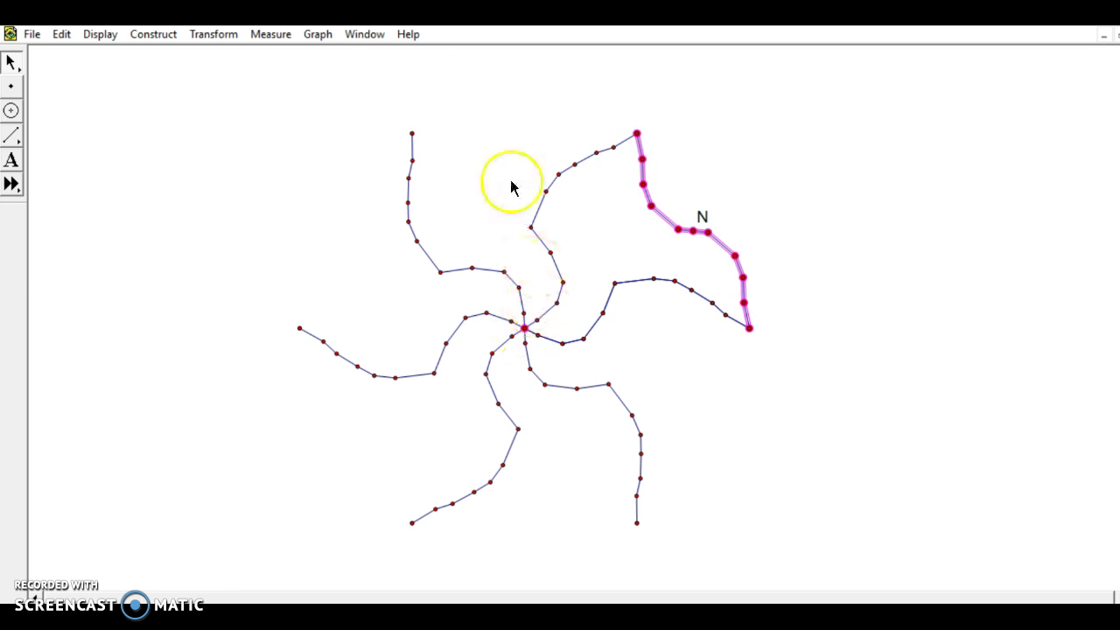
click(219, 36)
click(196, 50)
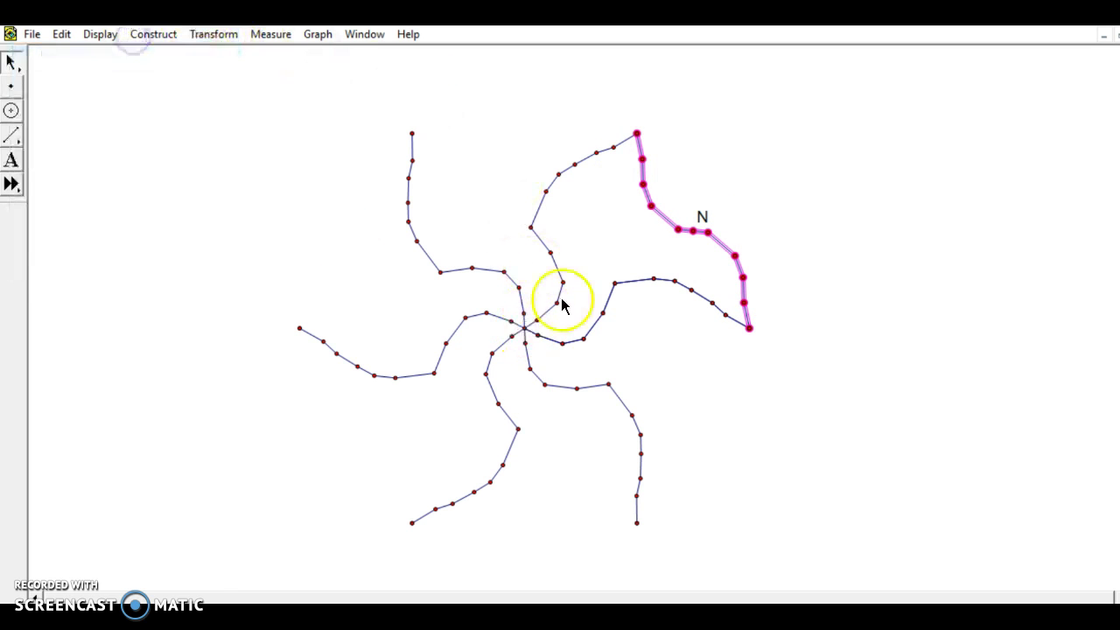
Step: Rotate the selected outer path by a fixed angle of 60 degrees about centre A
click(223, 37)
click(145, 194)
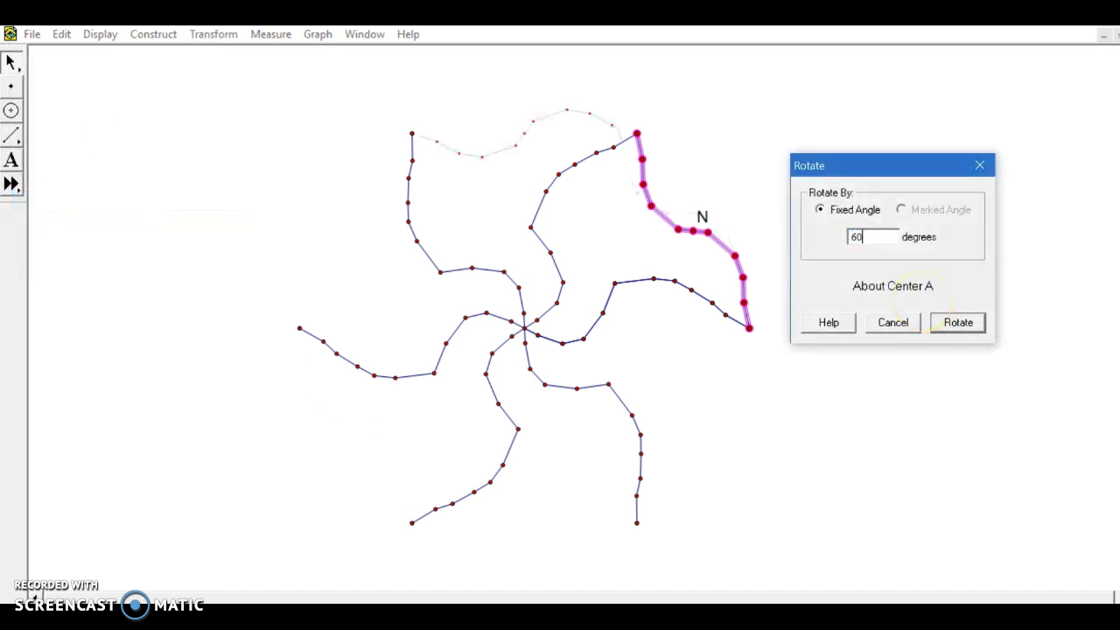
click(962, 320)
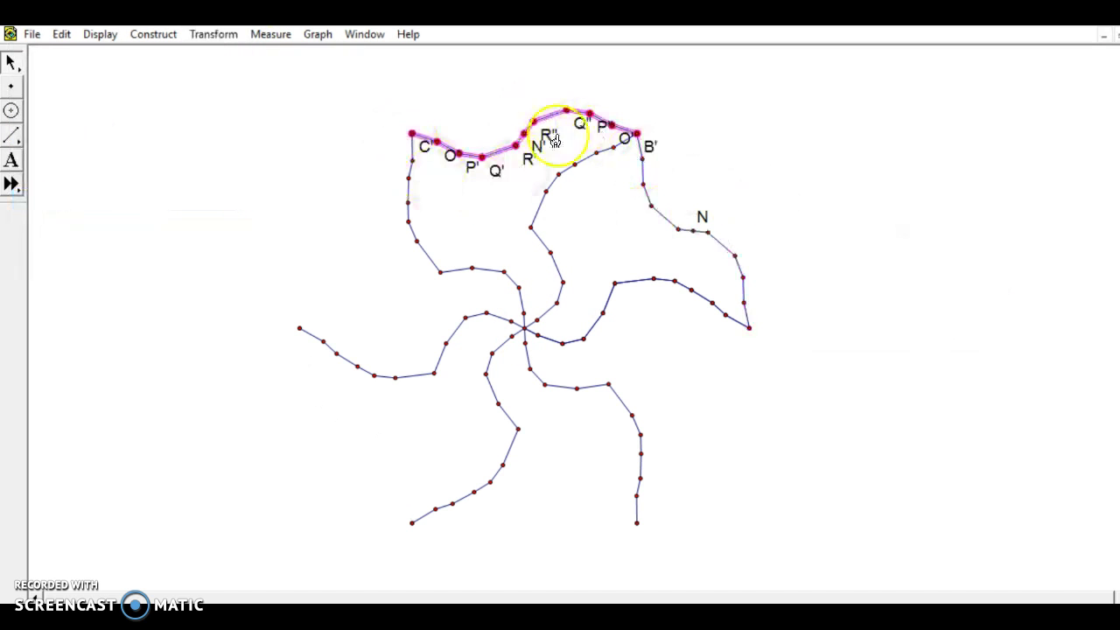
Step: Rotate each newly made outer path another 60 degrees about centre A until all six sides are replaced, and clear the selection
click(208, 37)
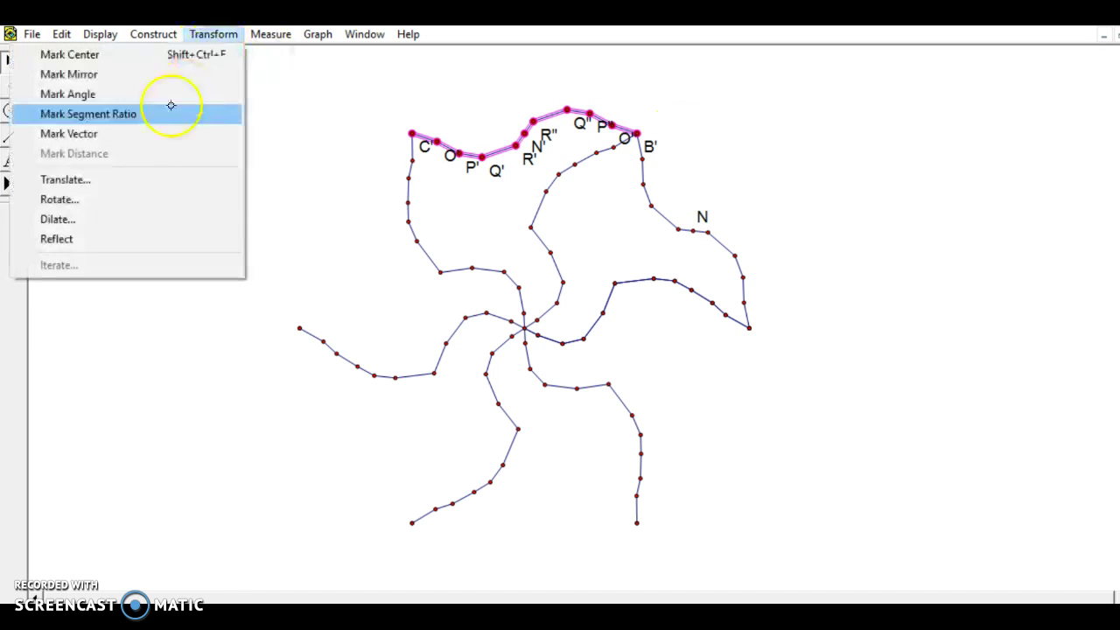
click(131, 195)
click(950, 322)
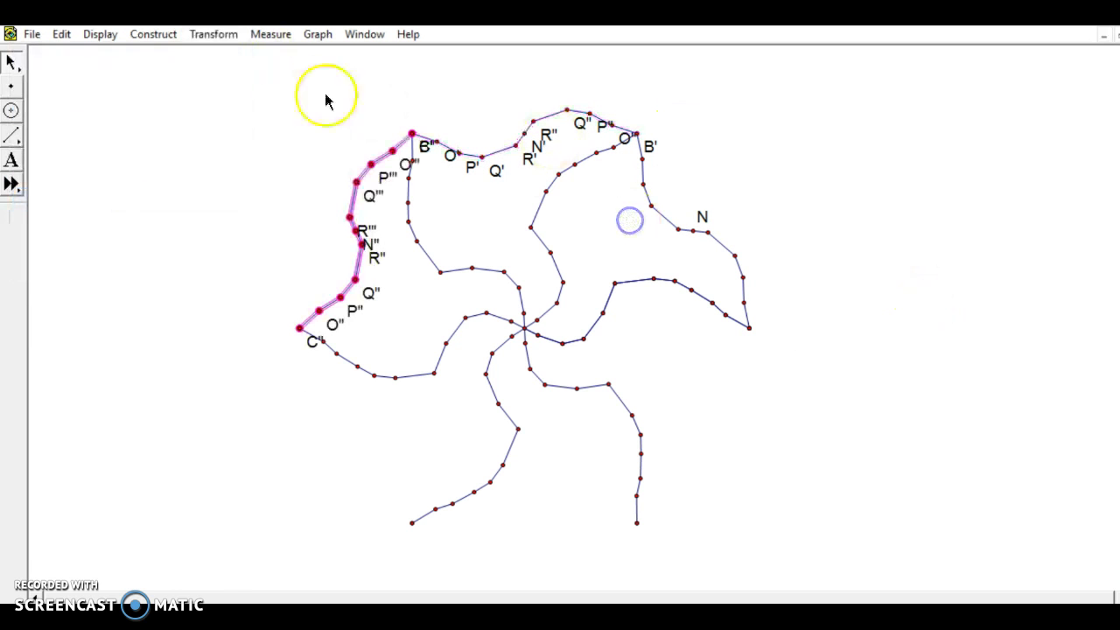
click(215, 35)
click(145, 199)
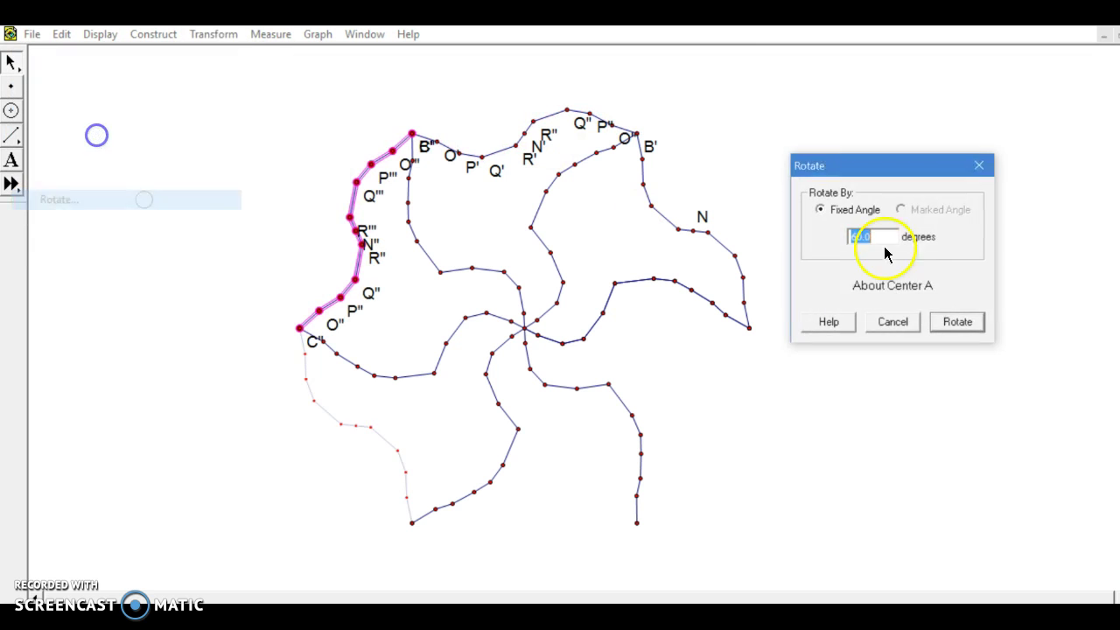
click(957, 321)
click(210, 37)
click(122, 200)
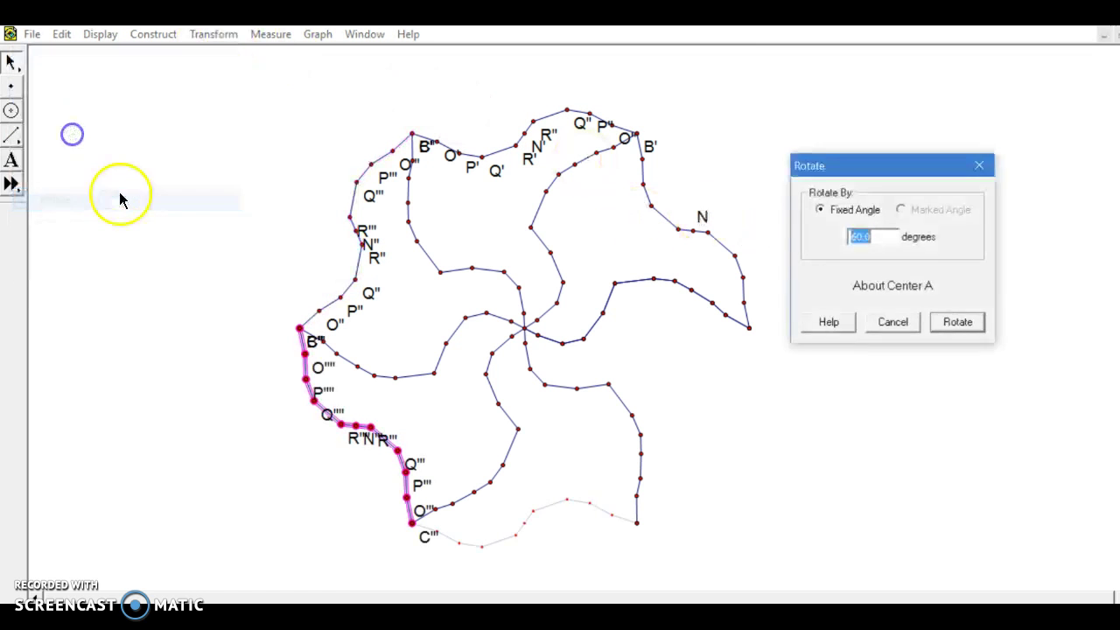
click(958, 320)
click(213, 35)
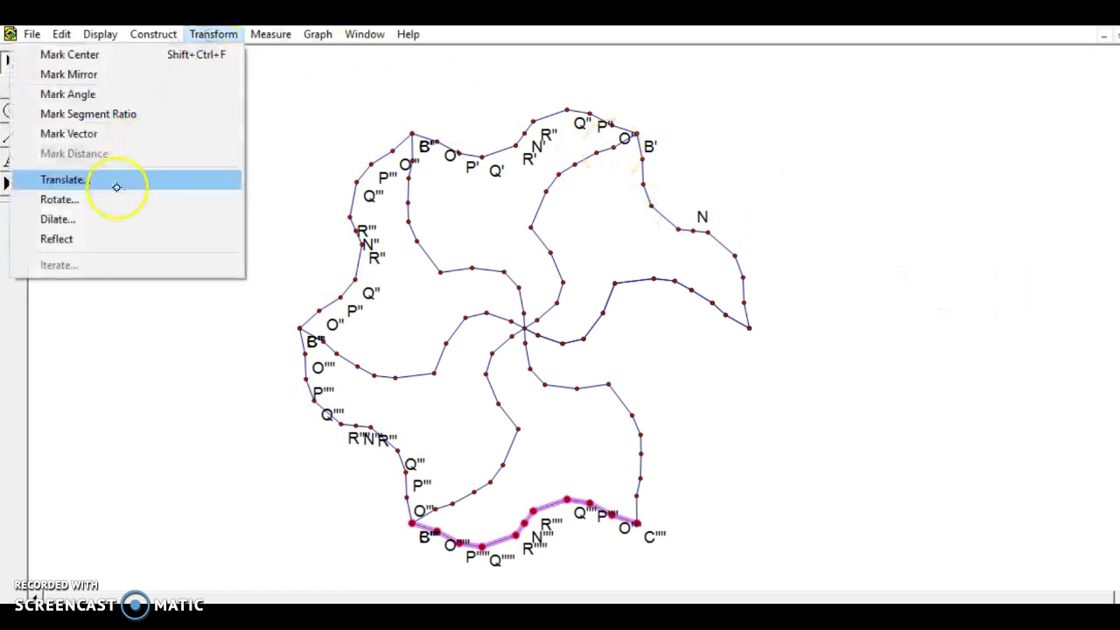
click(113, 200)
click(959, 323)
click(902, 477)
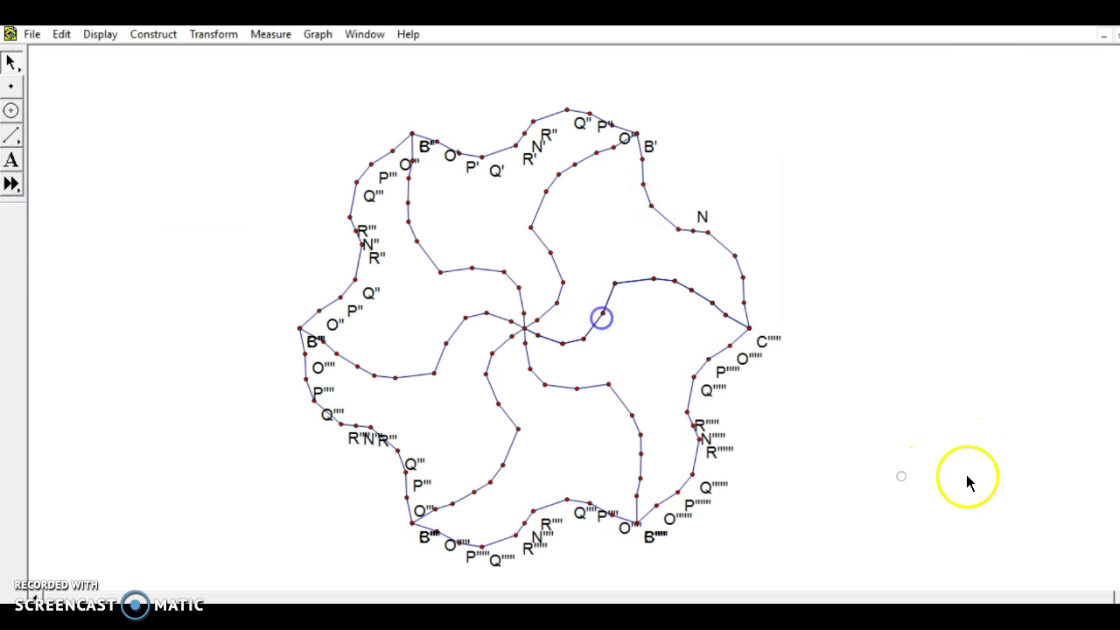
Step: Select the whole six-tile figure with all its points and segments
drag(217, 101, 821, 576)
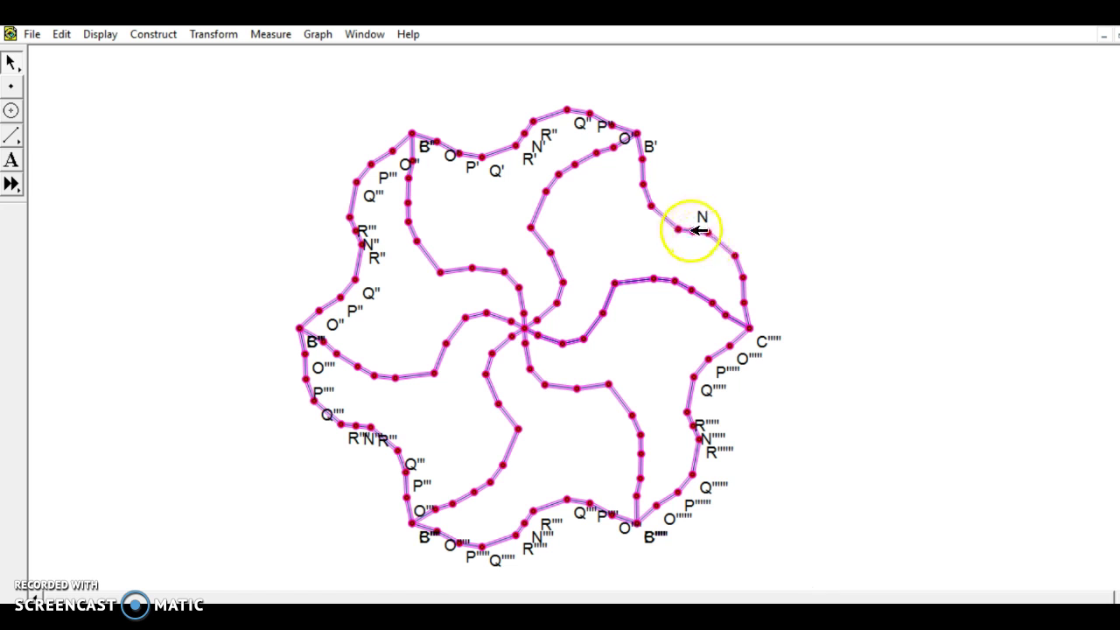
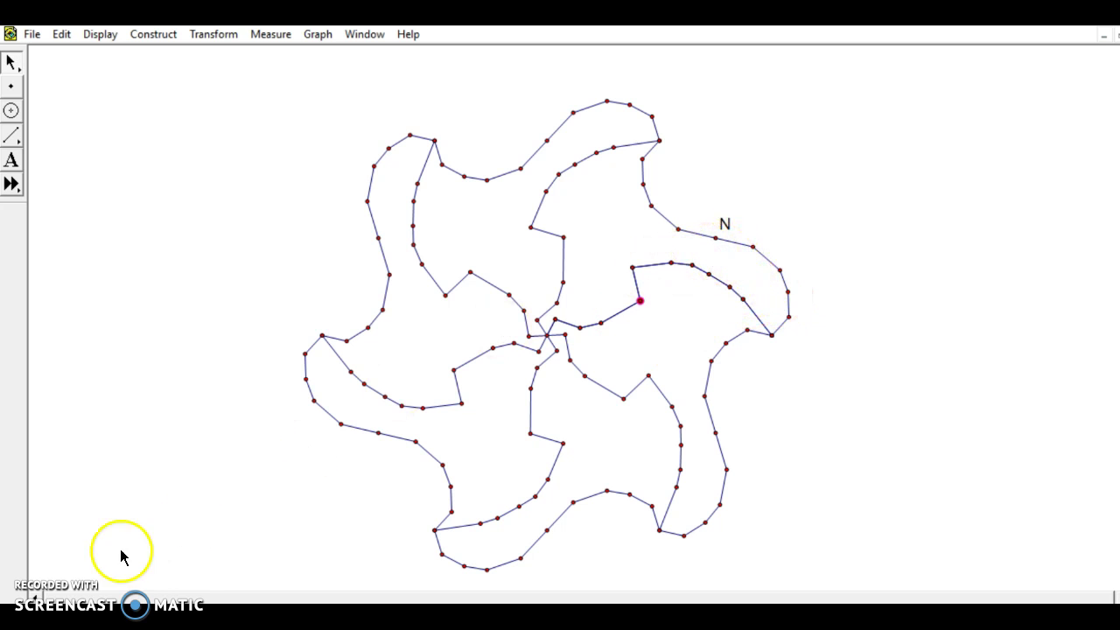
Step: Select the boundary points of the upper-right tile in order and construct its polygon interior
click(672, 212)
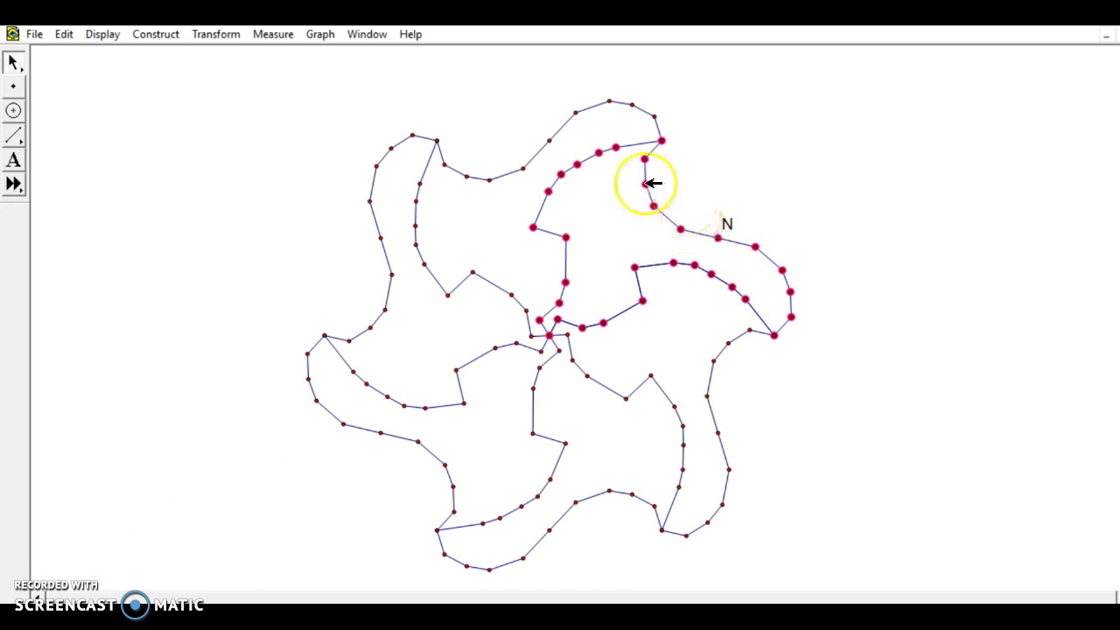
click(166, 35)
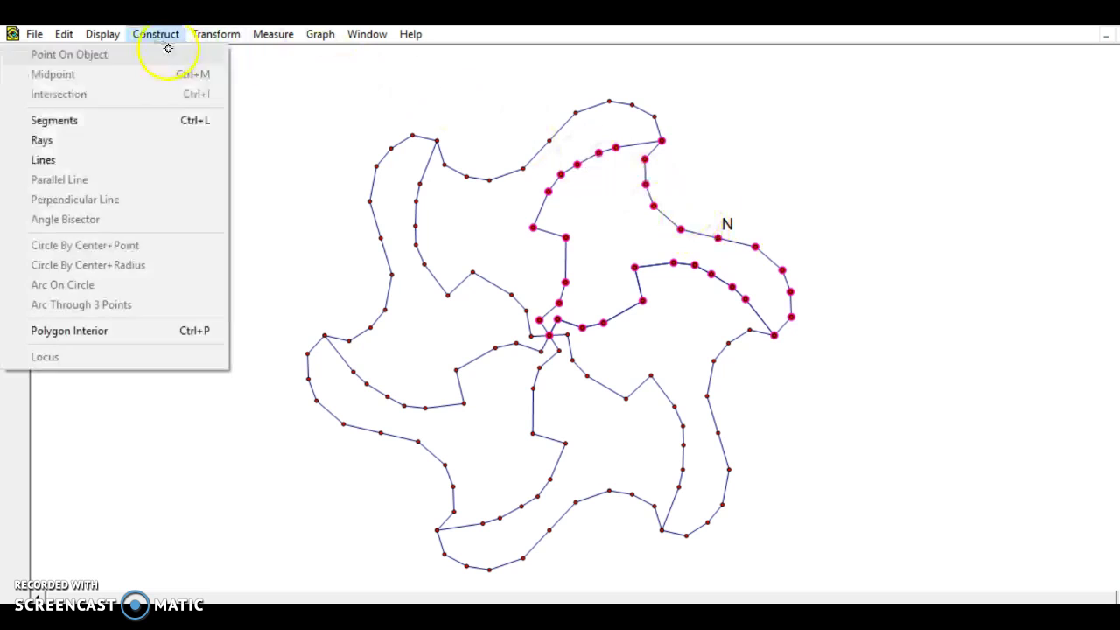
click(125, 330)
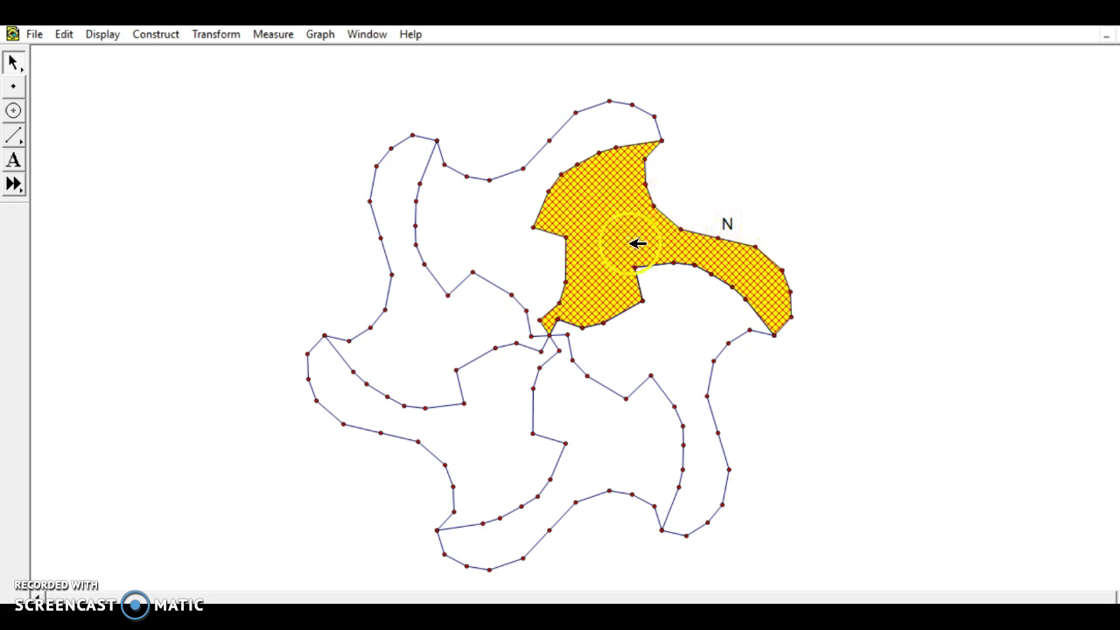
Step: Select the upper-right tile's interior and mark the figure's central point as the rotation centre
click(677, 184)
click(624, 248)
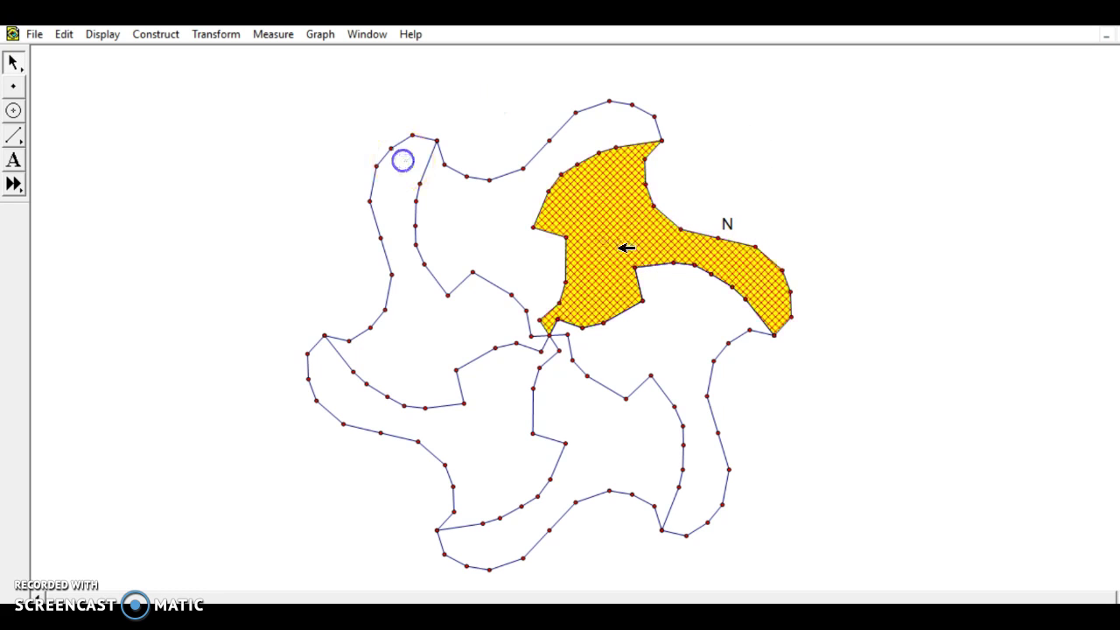
shift+click(552, 336)
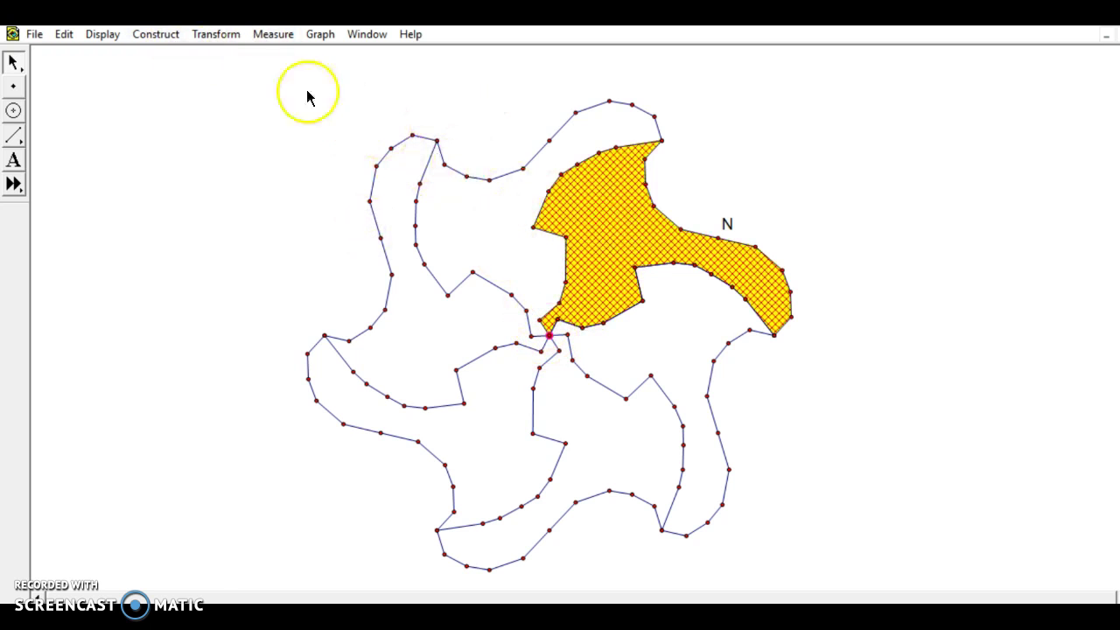
click(215, 35)
click(187, 56)
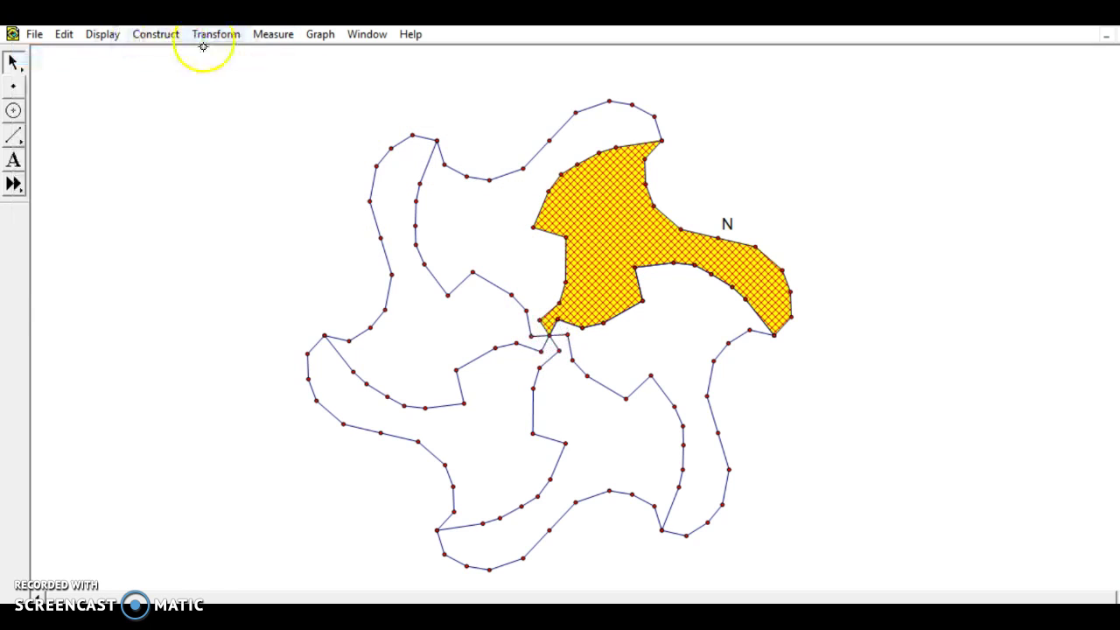
Step: Rotate the filled tile interior by 60 degrees about centre A, repeating on each new copy until all six tiles are filled
click(213, 34)
click(127, 203)
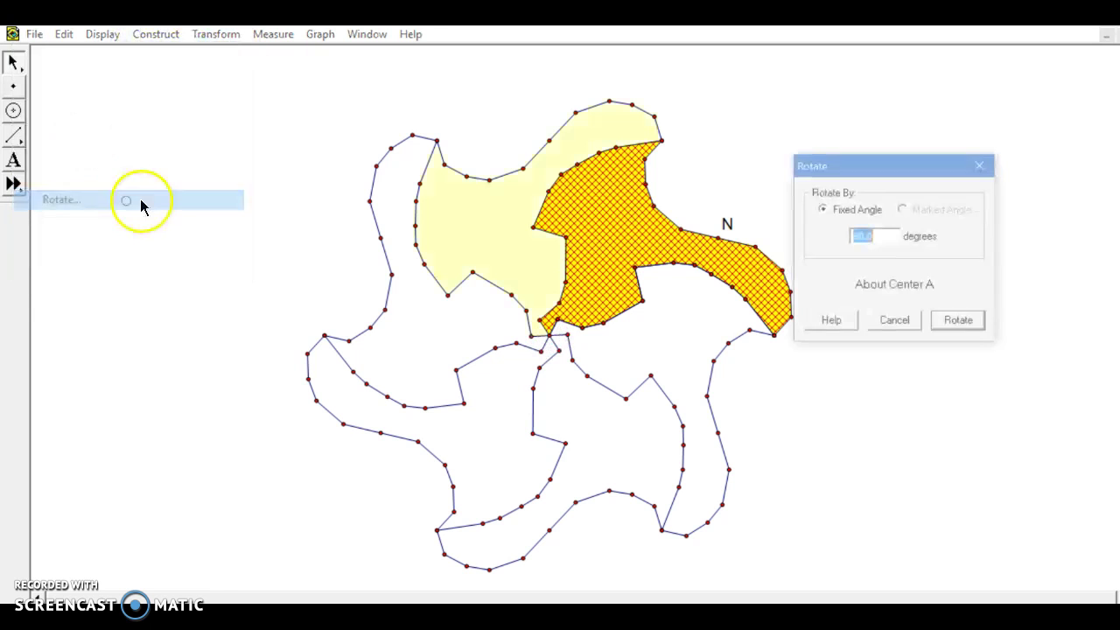
click(956, 320)
click(216, 34)
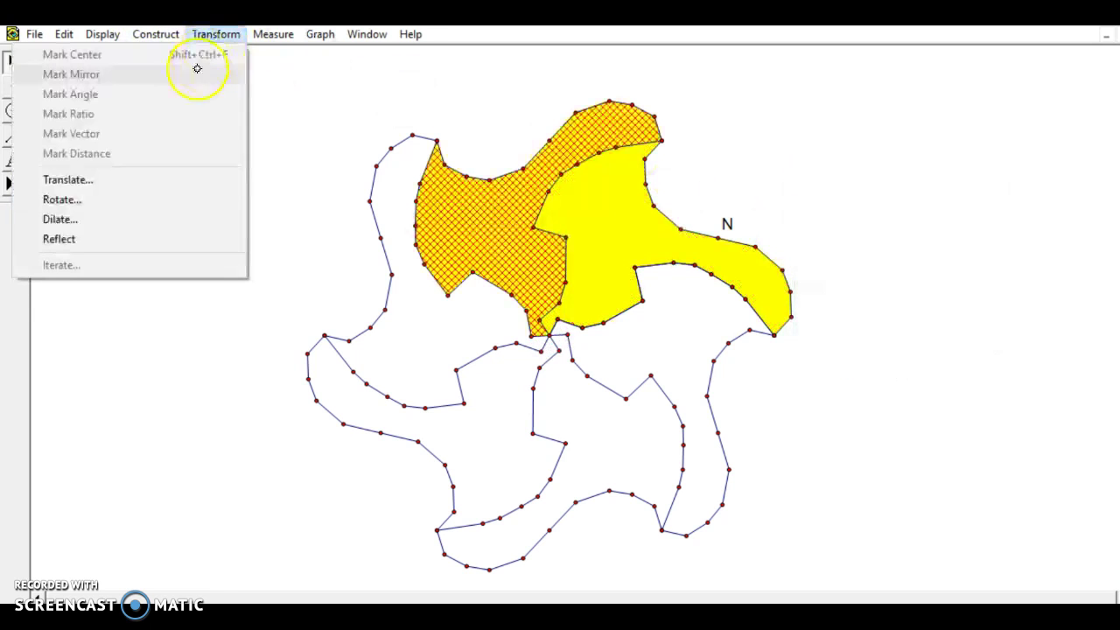
click(137, 201)
click(935, 317)
click(215, 35)
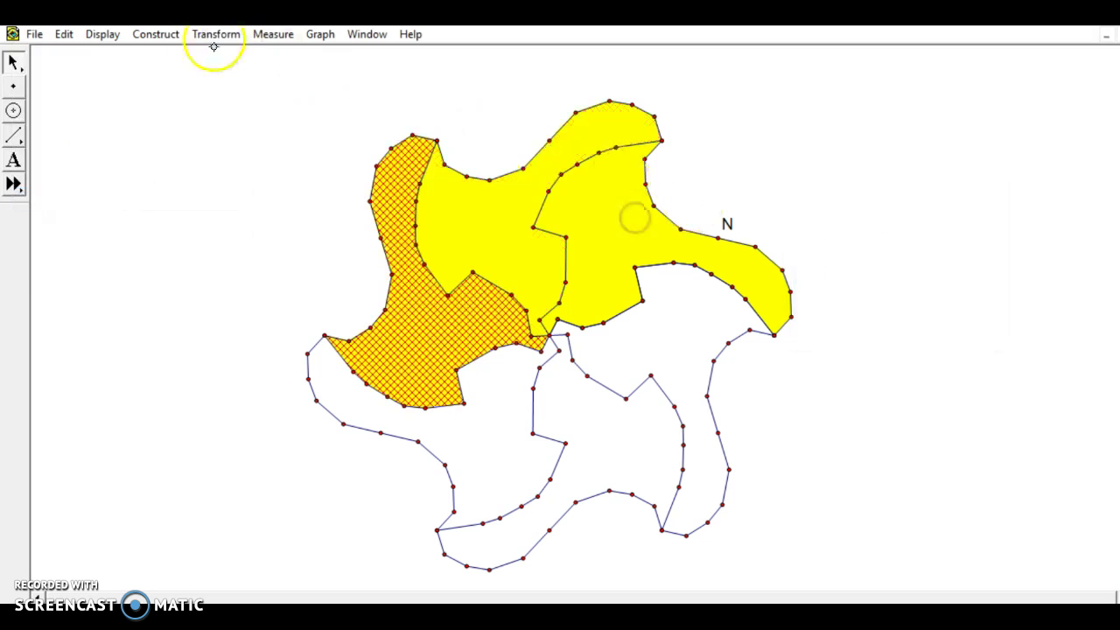
click(114, 199)
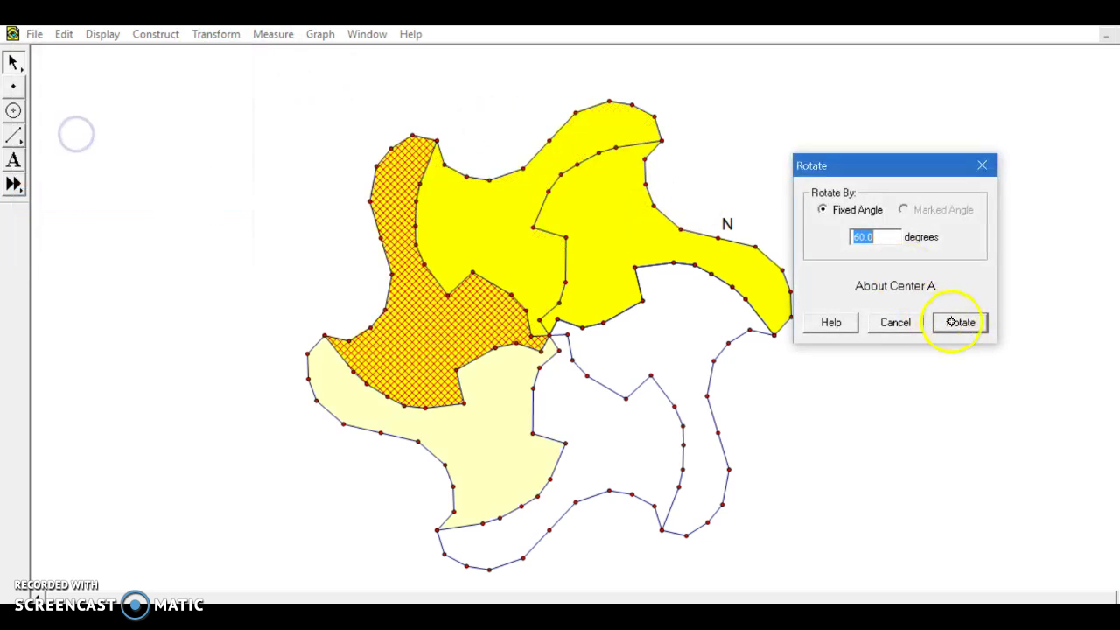
click(956, 321)
click(215, 35)
click(100, 200)
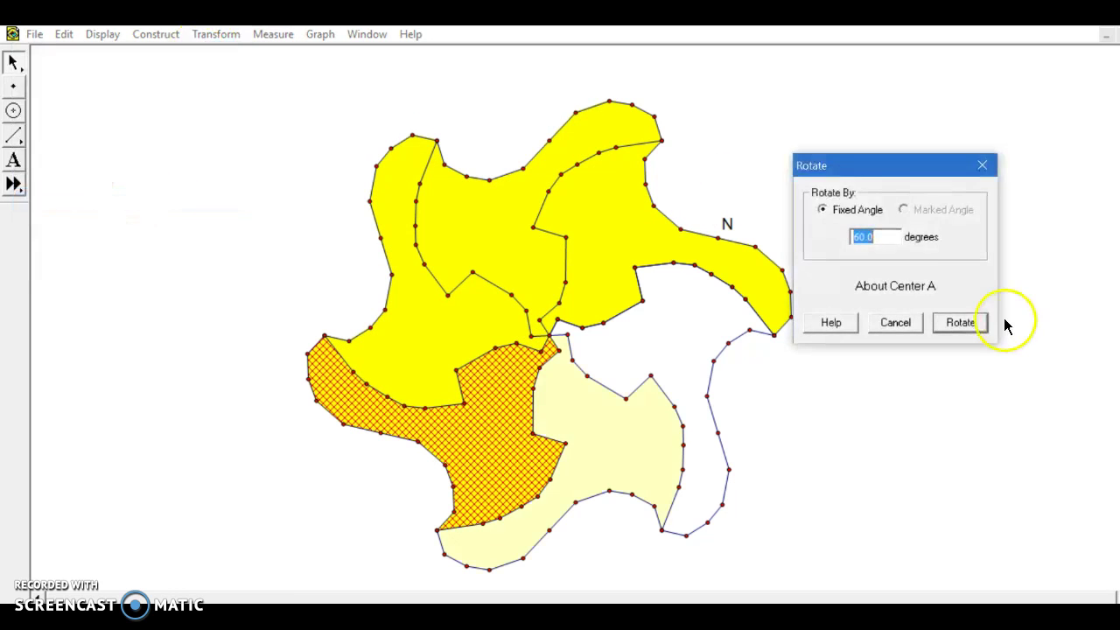
click(958, 320)
click(213, 35)
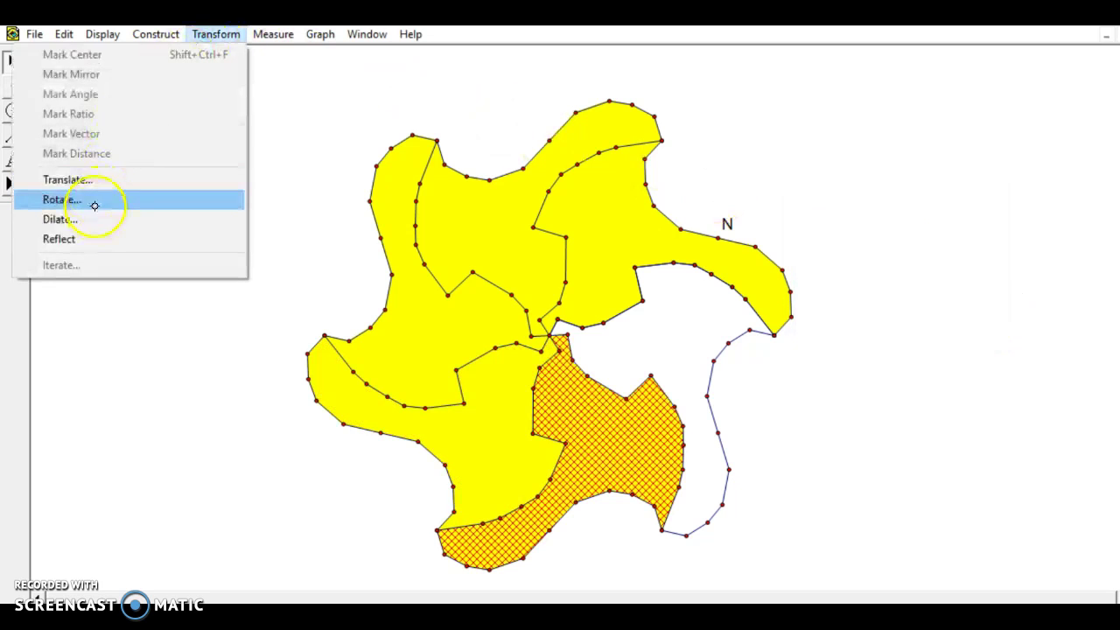
click(96, 199)
click(961, 323)
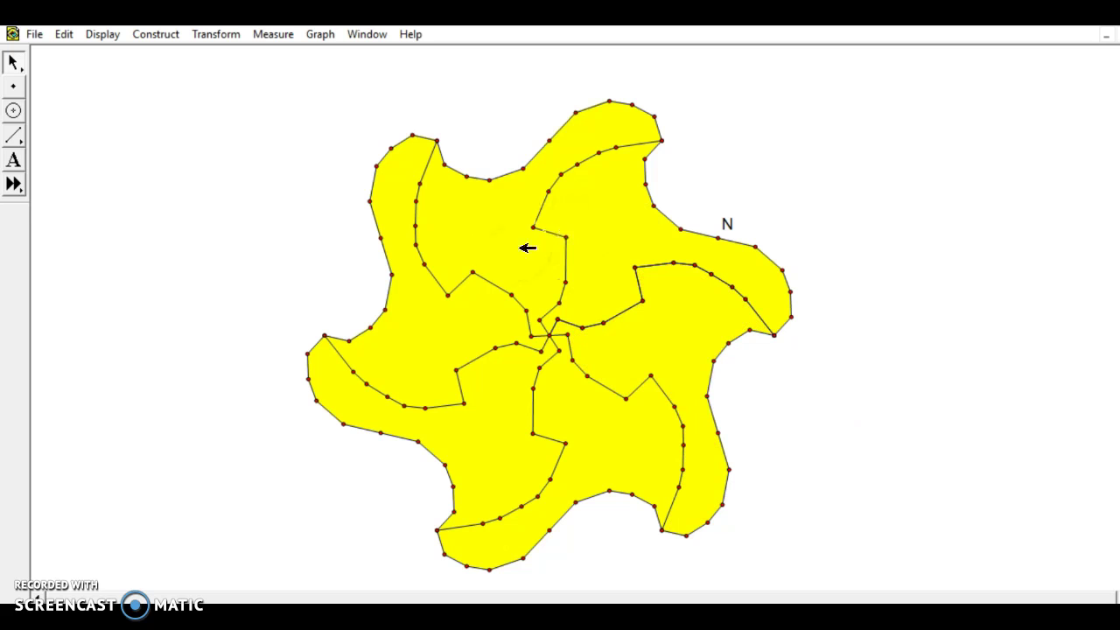
Step: Select every second tile interior, starting with the upper-left one, recolour the three cyan and clear the selection
click(501, 235)
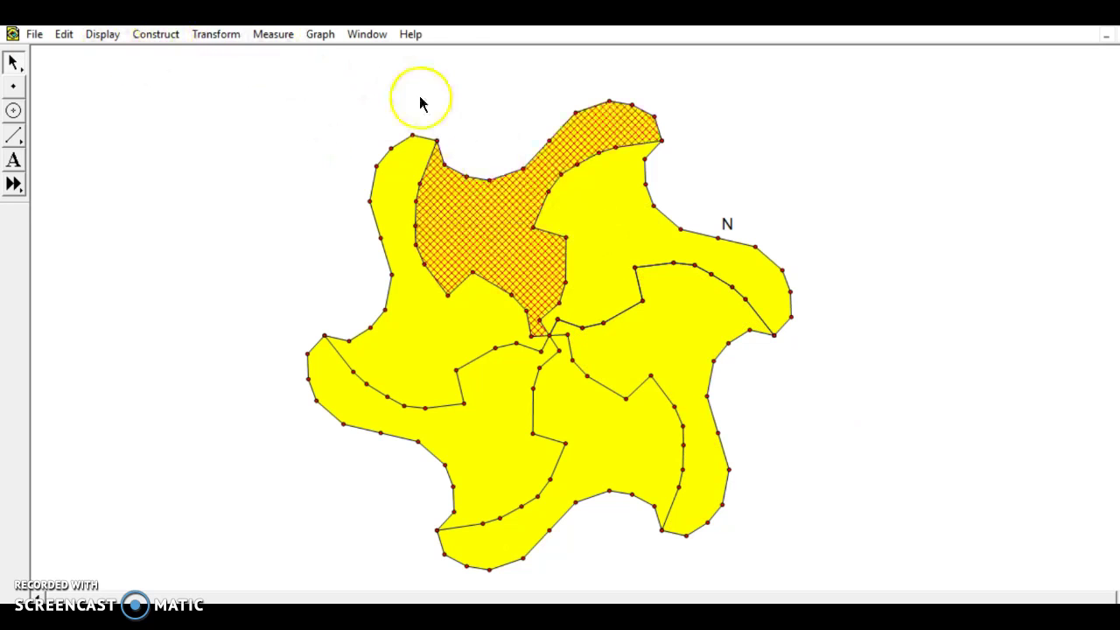
click(506, 406)
click(670, 343)
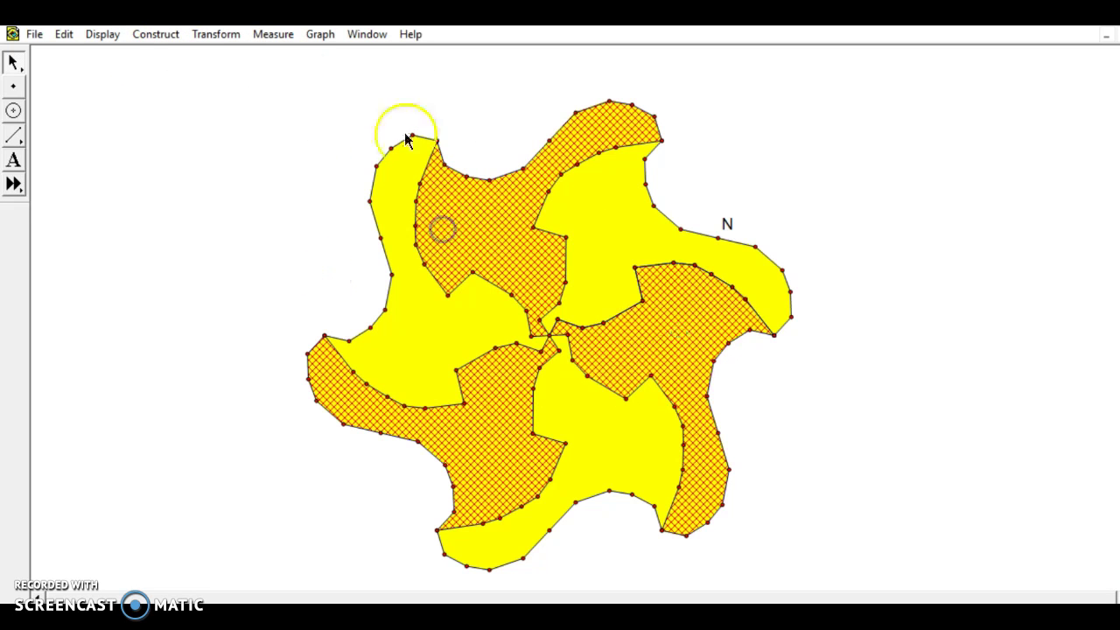
click(102, 34)
mouse_move(106, 75)
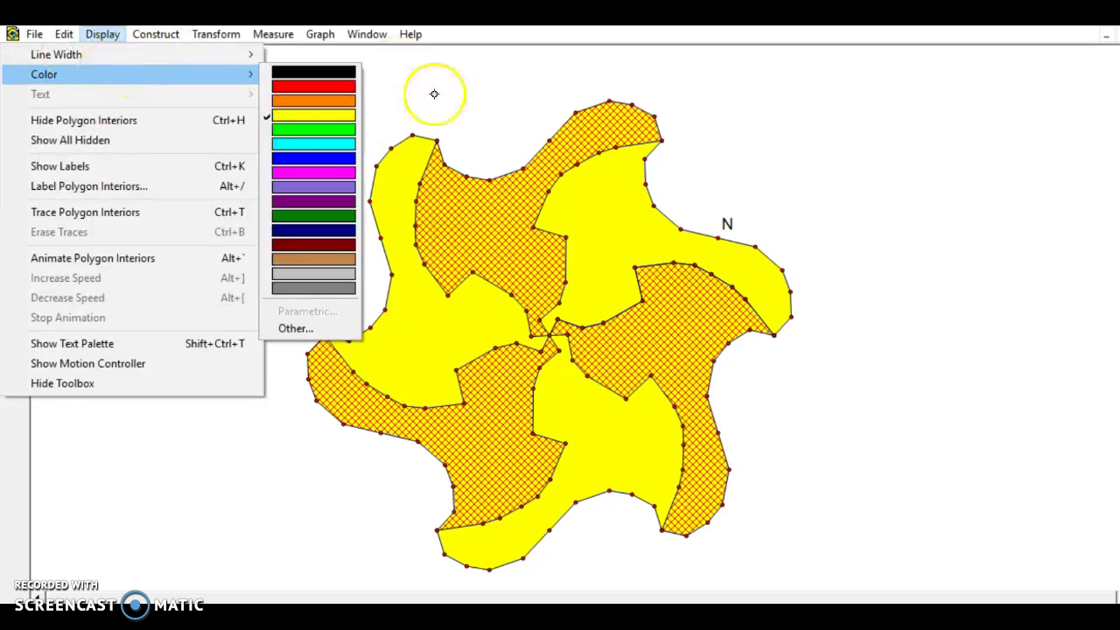
click(335, 143)
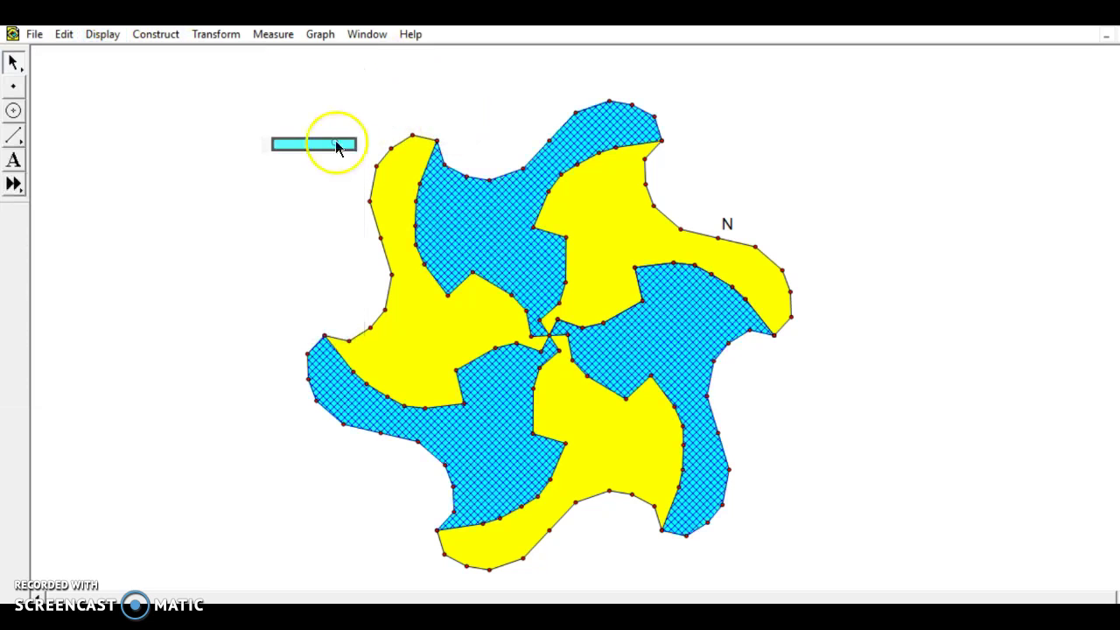
click(926, 401)
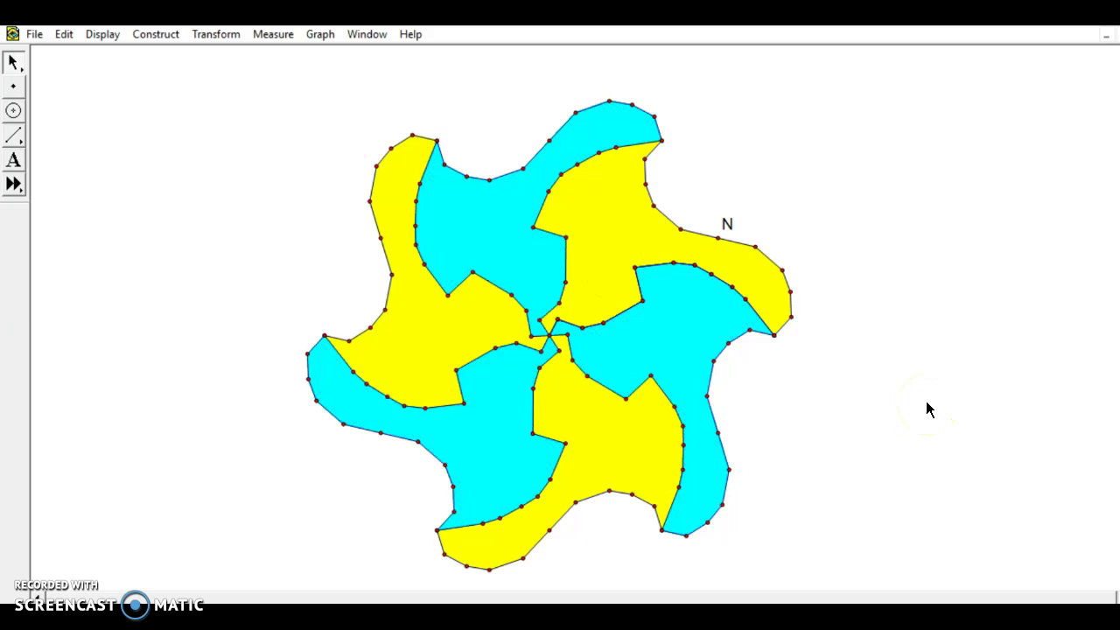
Step: Mark midpoint N as the rotation centre and rotate the upper-right yellow tile's interior 180 degrees about it
click(691, 296)
click(723, 222)
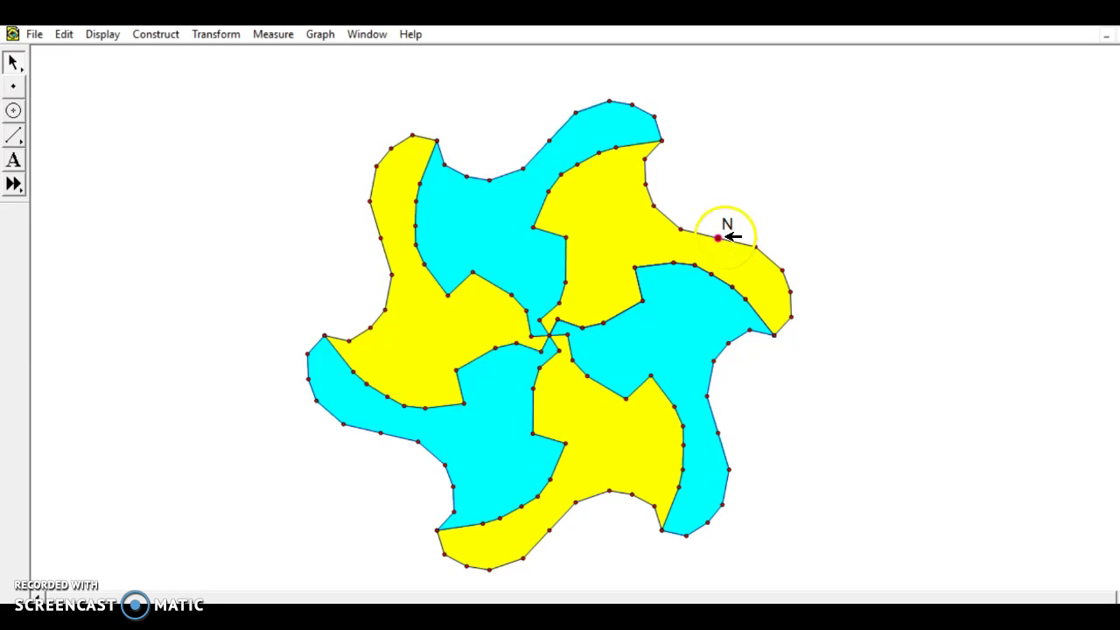
click(735, 255)
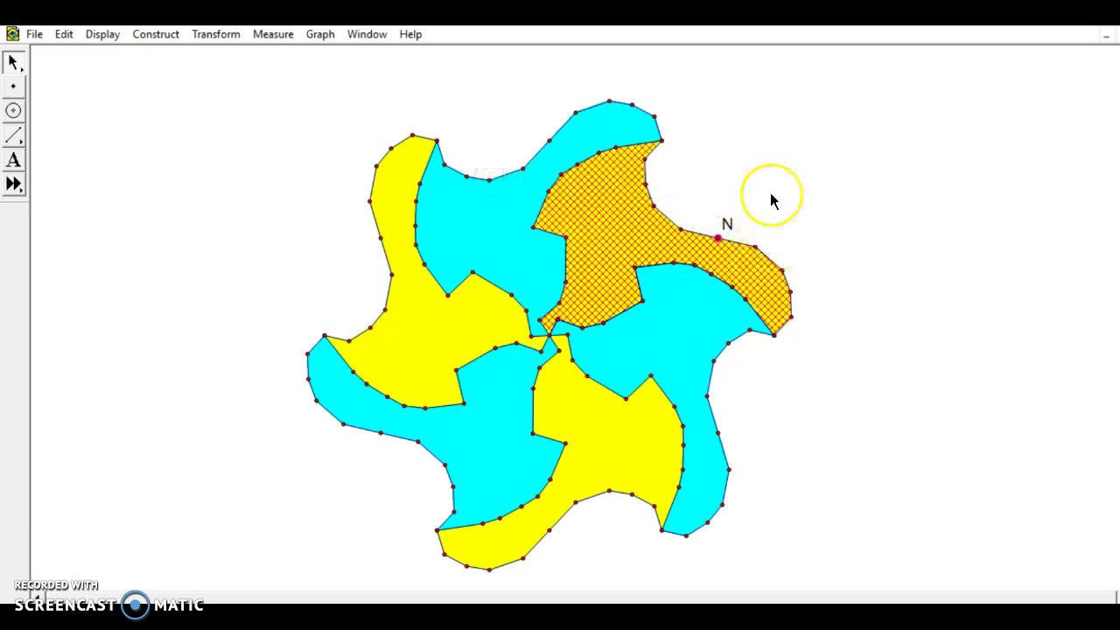
click(221, 39)
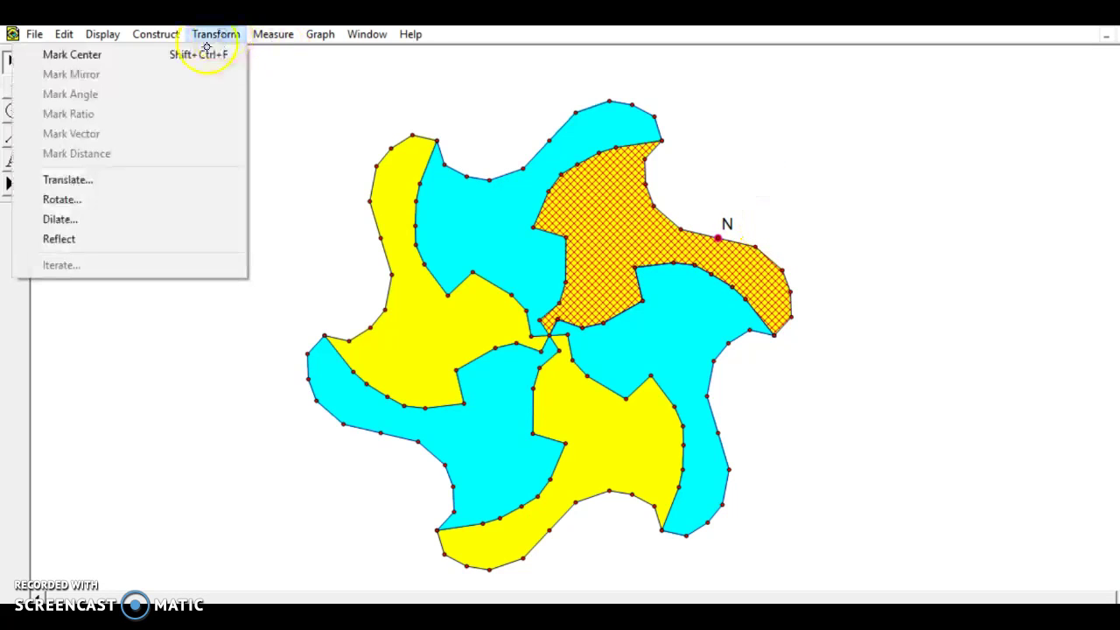
click(162, 51)
click(223, 37)
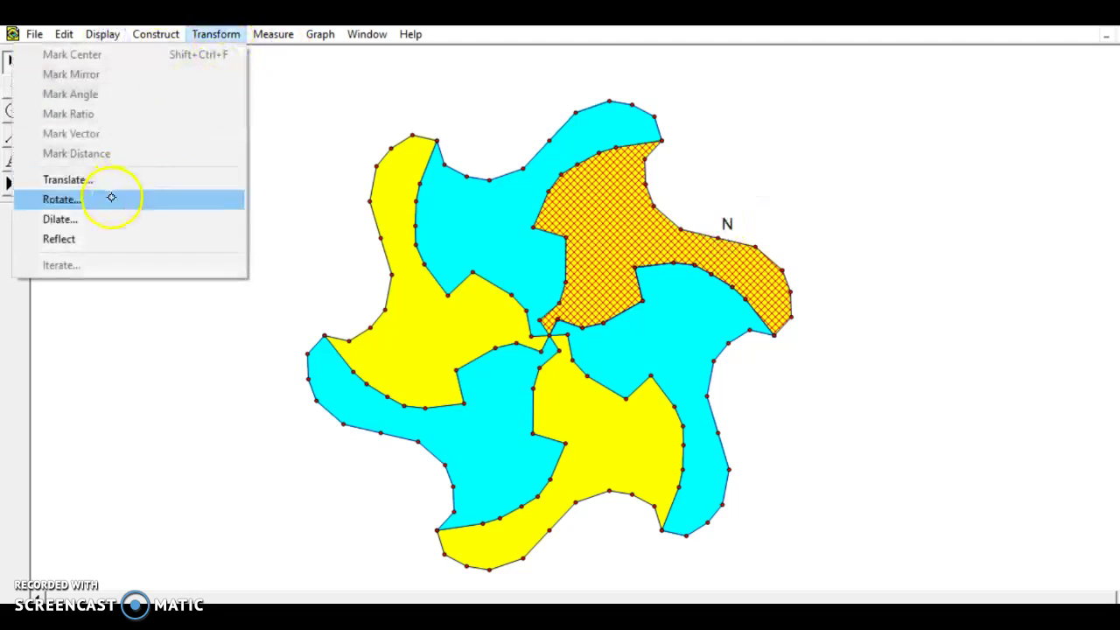
click(180, 197)
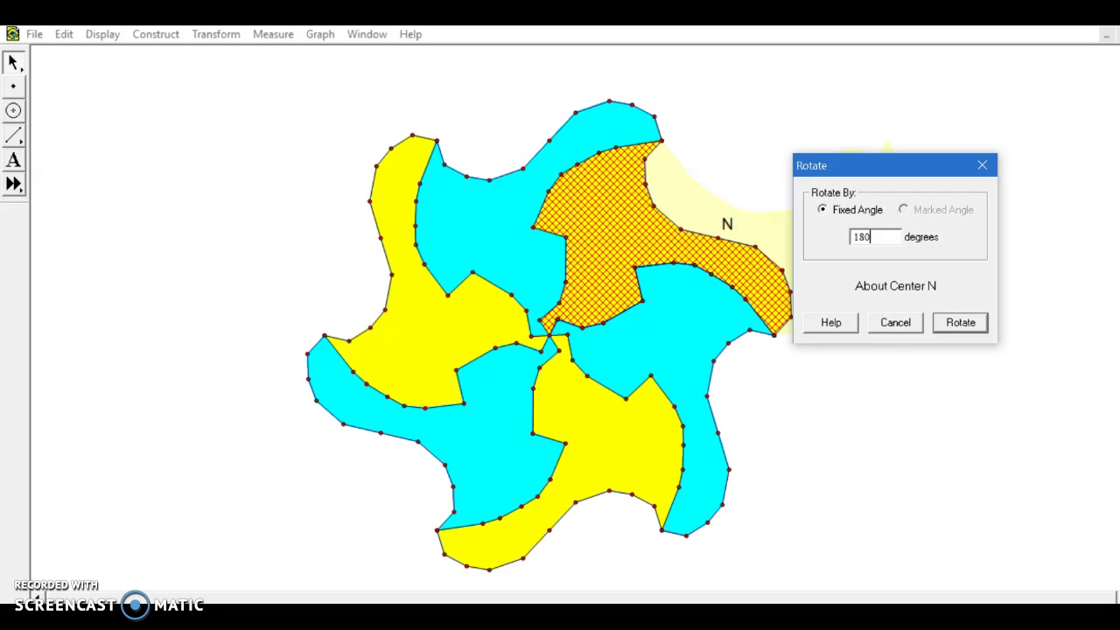
click(958, 321)
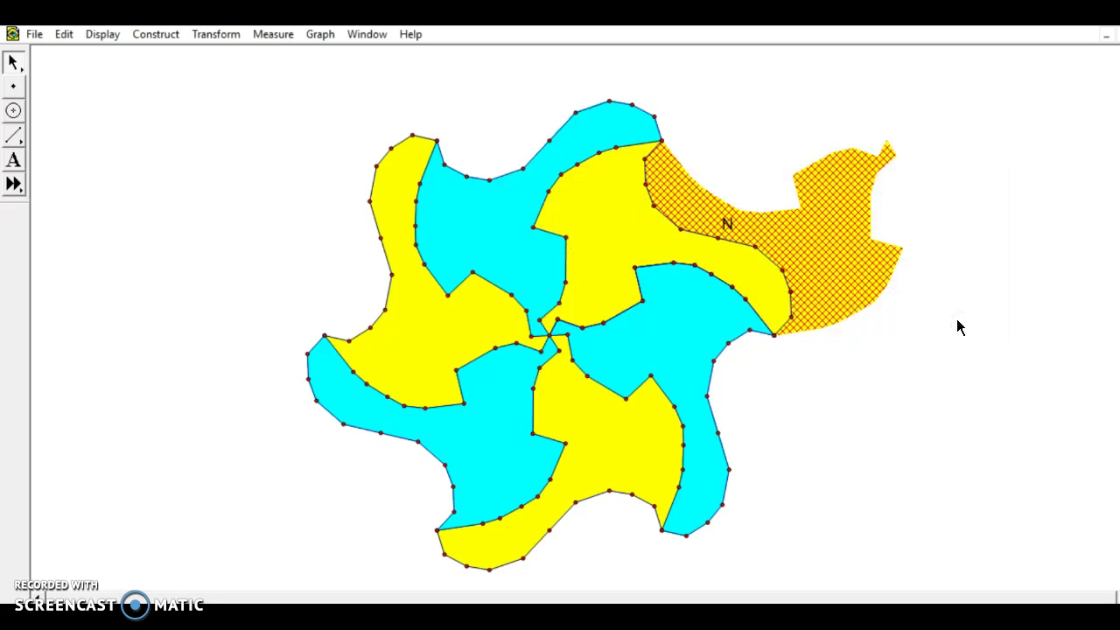
Step: Colour the newly rotated outer tile beside N cyan and clear the selection
click(102, 35)
mouse_move(110, 71)
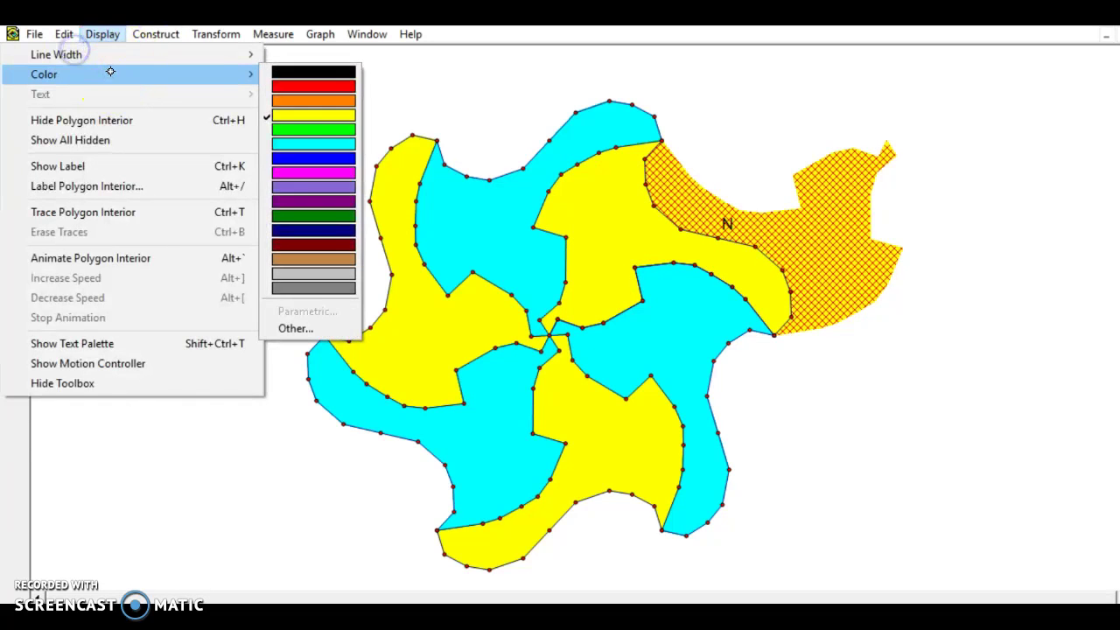
click(313, 144)
click(930, 438)
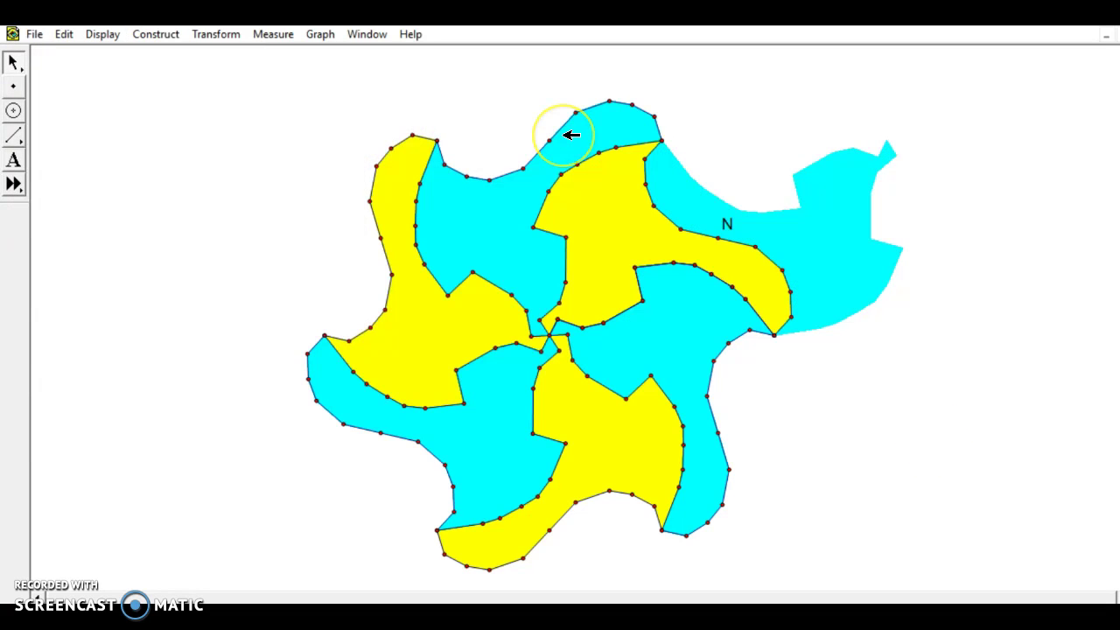
Step: Try to rotate the right cyan tile's interior 180 degrees about the outer-edge point above its side's midpoint, and delete the copy
click(713, 395)
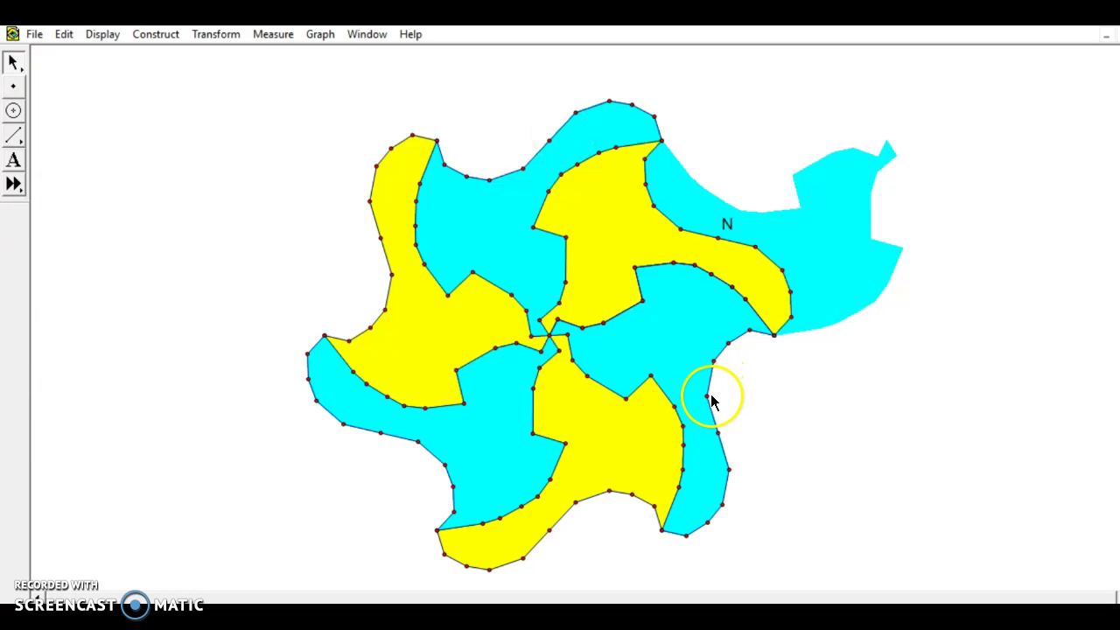
click(708, 396)
click(708, 355)
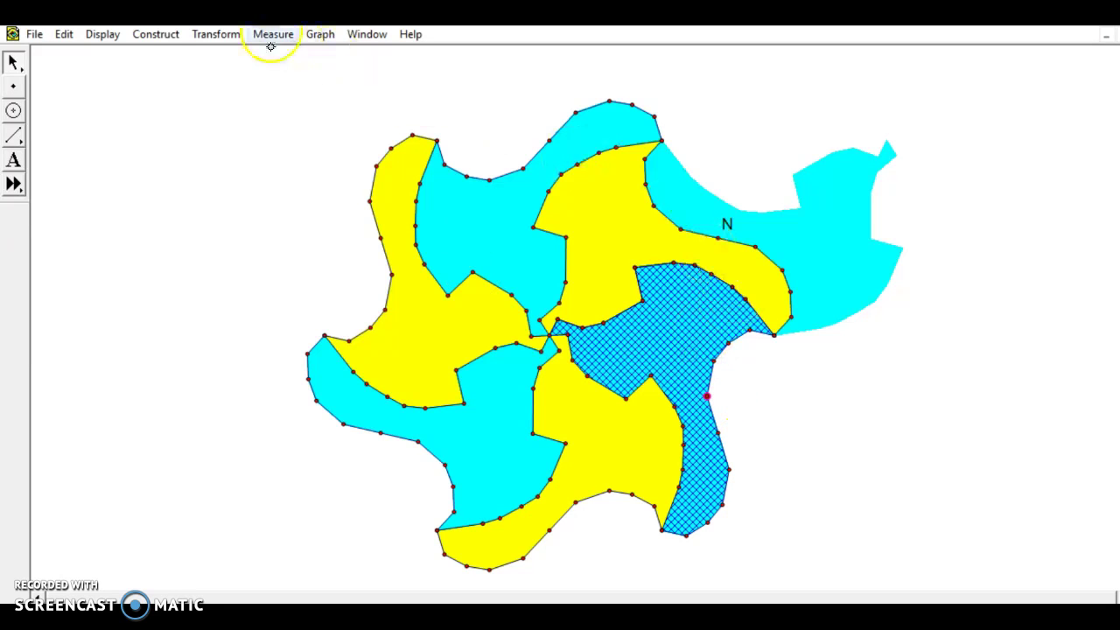
click(206, 41)
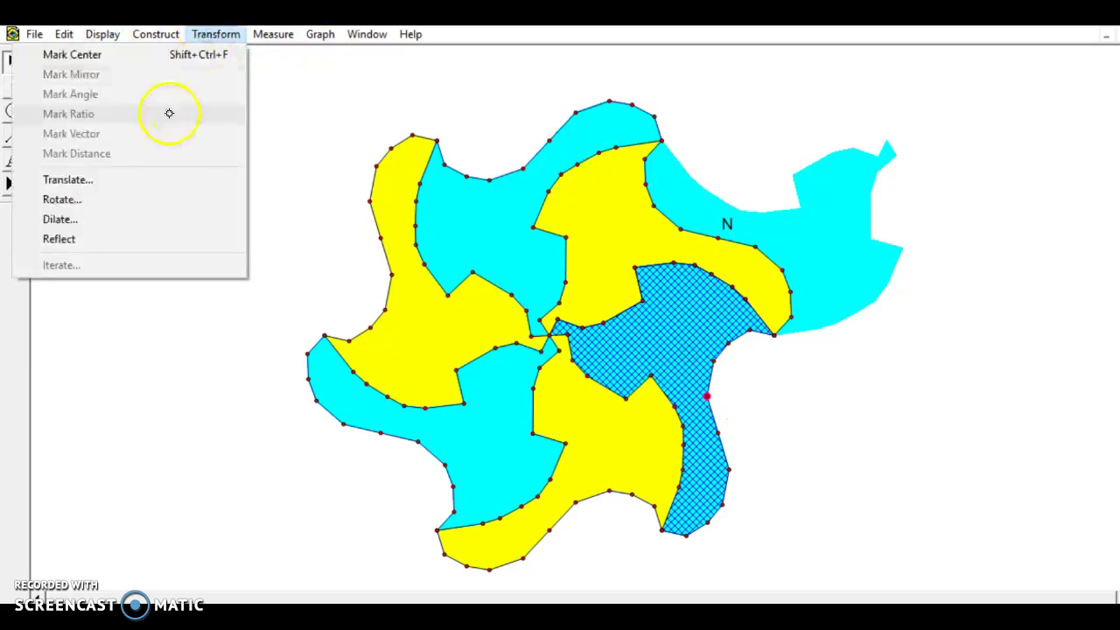
click(117, 54)
click(216, 34)
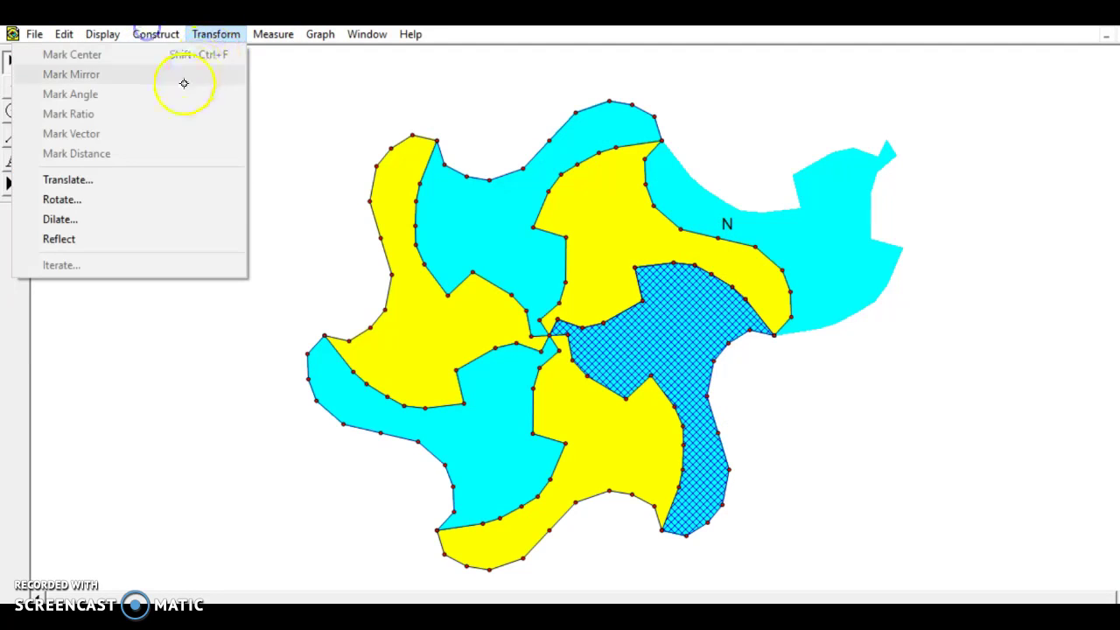
click(111, 199)
click(960, 320)
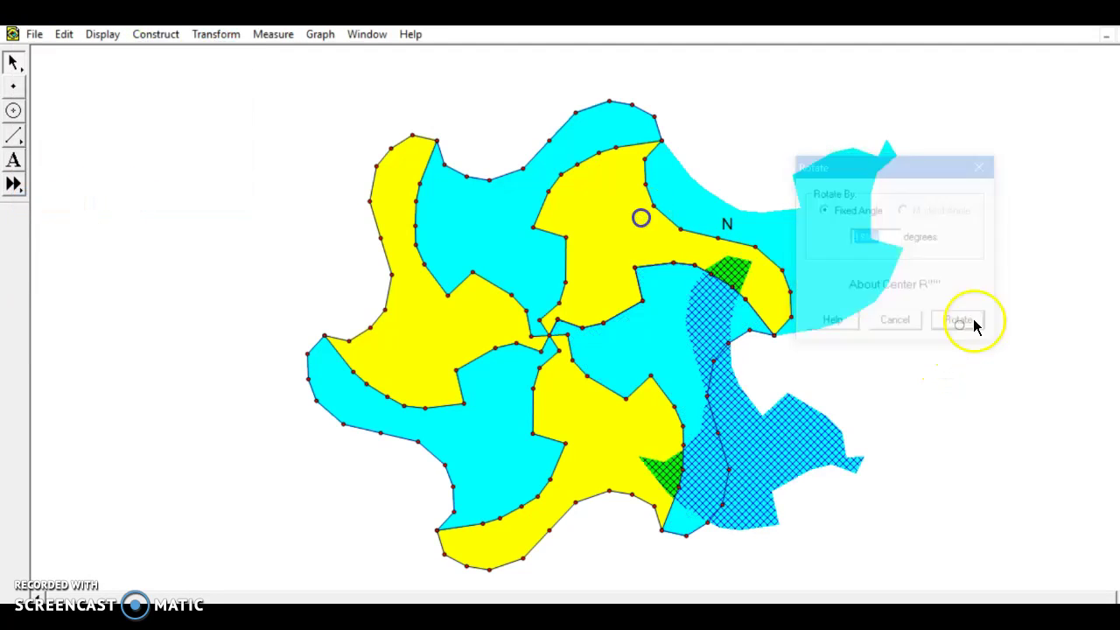
click(792, 428)
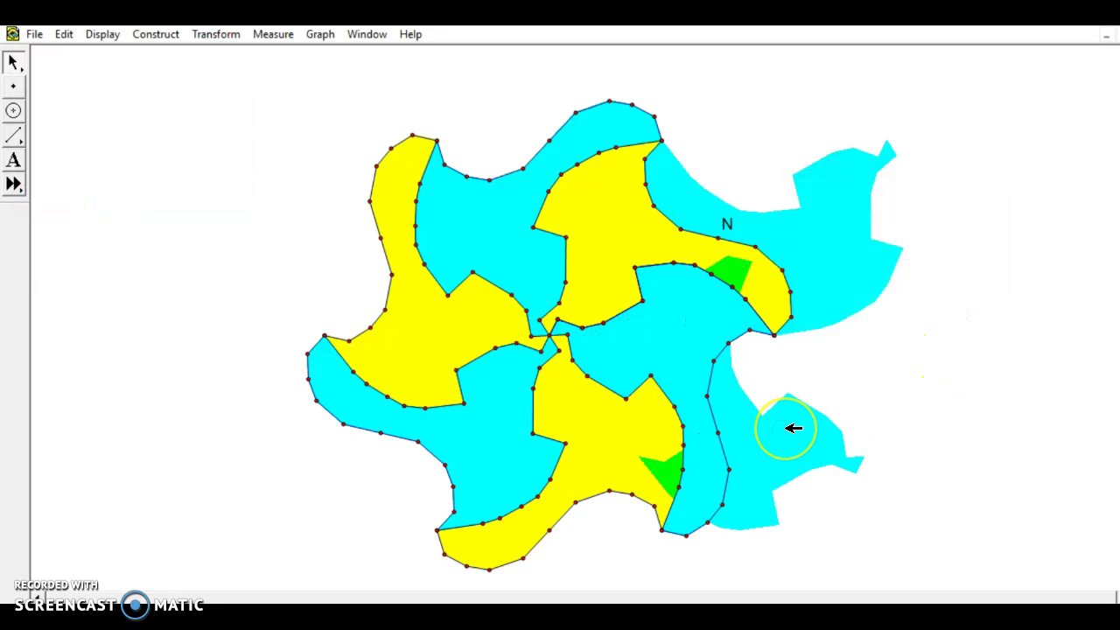
click(784, 431)
key(Delete)
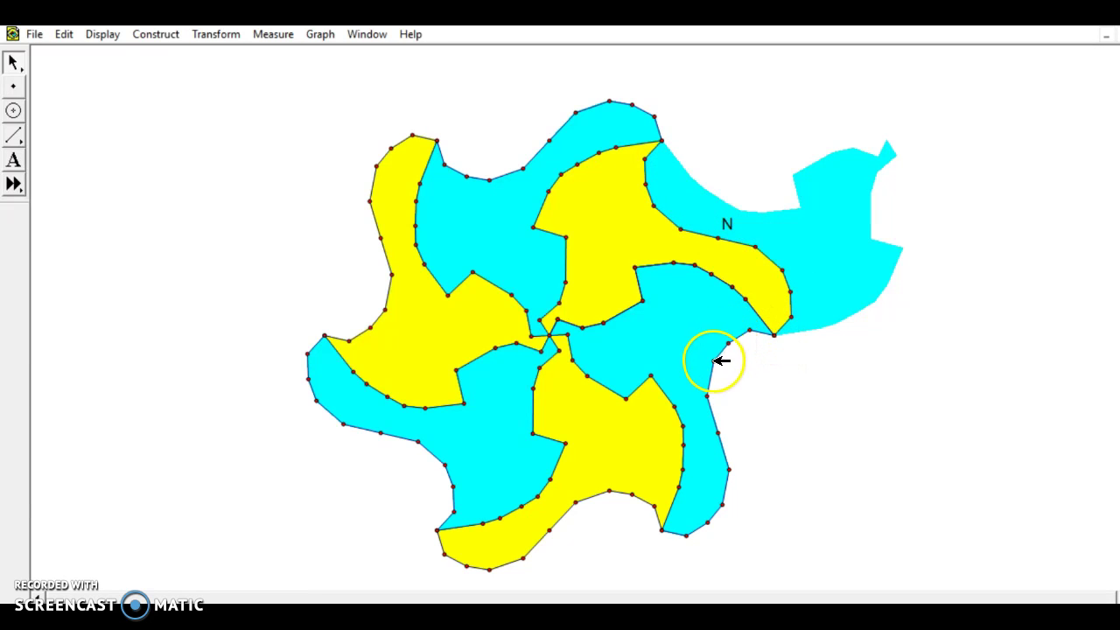
Step: Try to rotate the right cyan tile's interior and its outer side's midpoint 180 degrees about the previously marked centre, and delete the copies
click(705, 337)
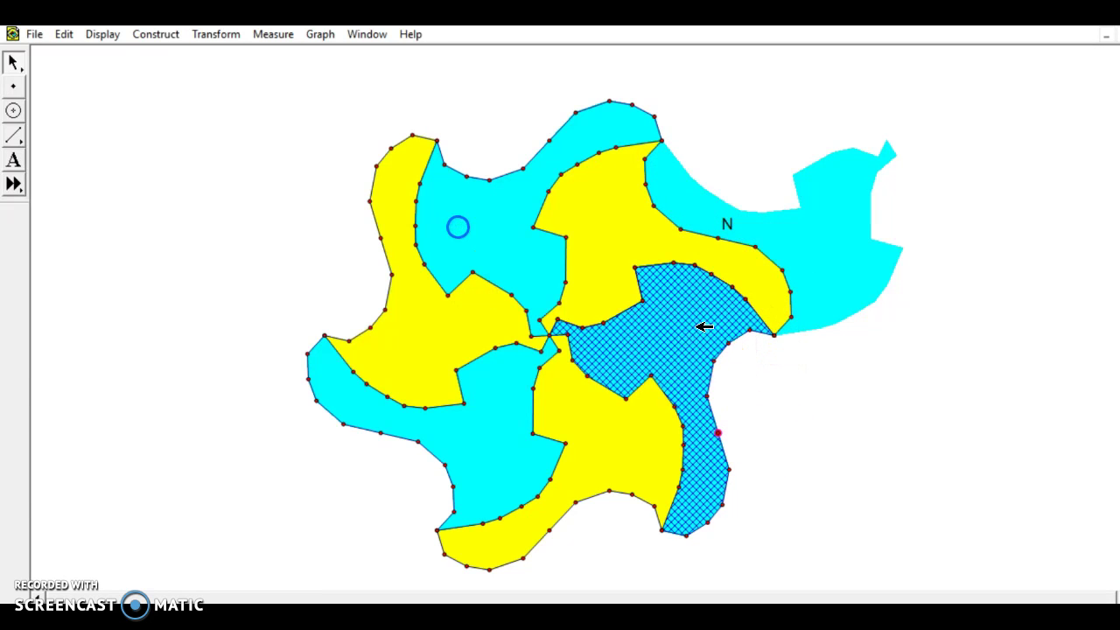
click(203, 39)
click(92, 197)
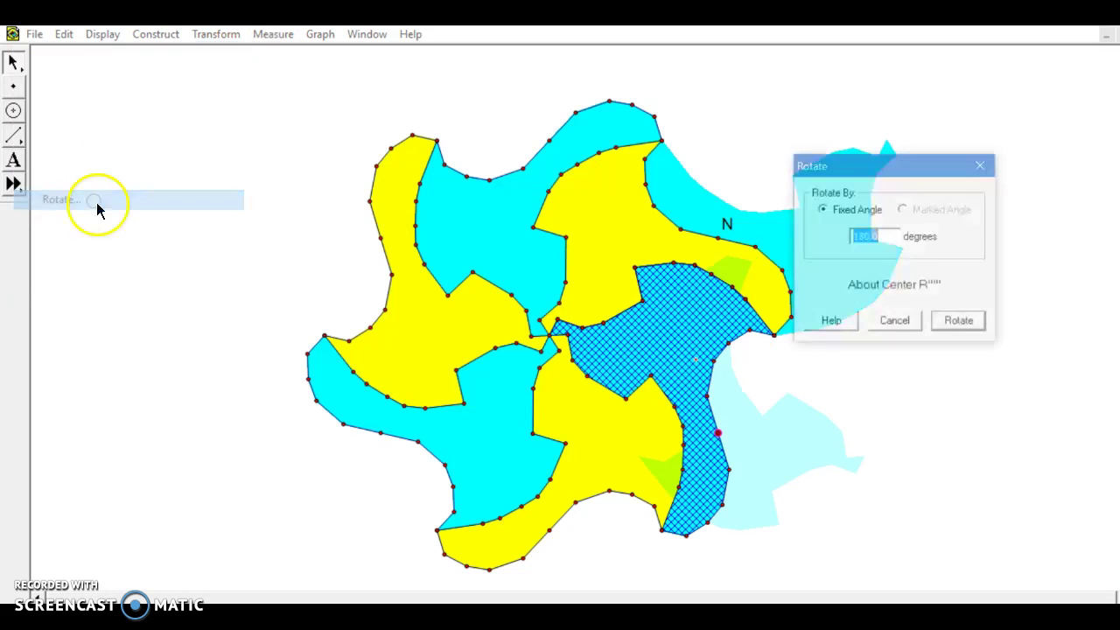
click(960, 323)
key(Escape)
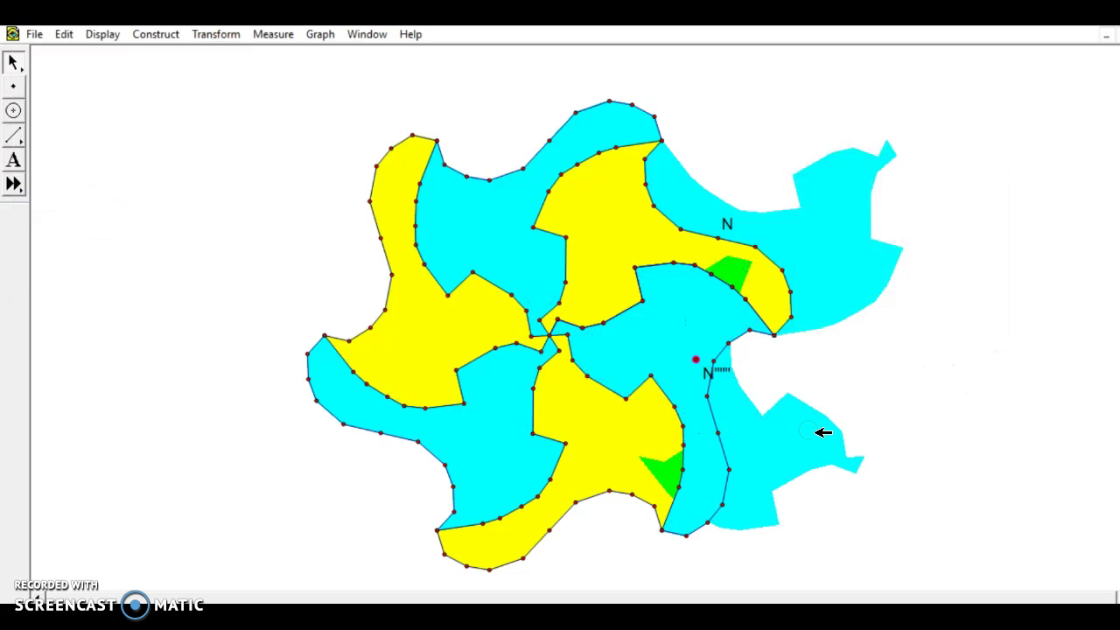
click(814, 443)
key(Delete)
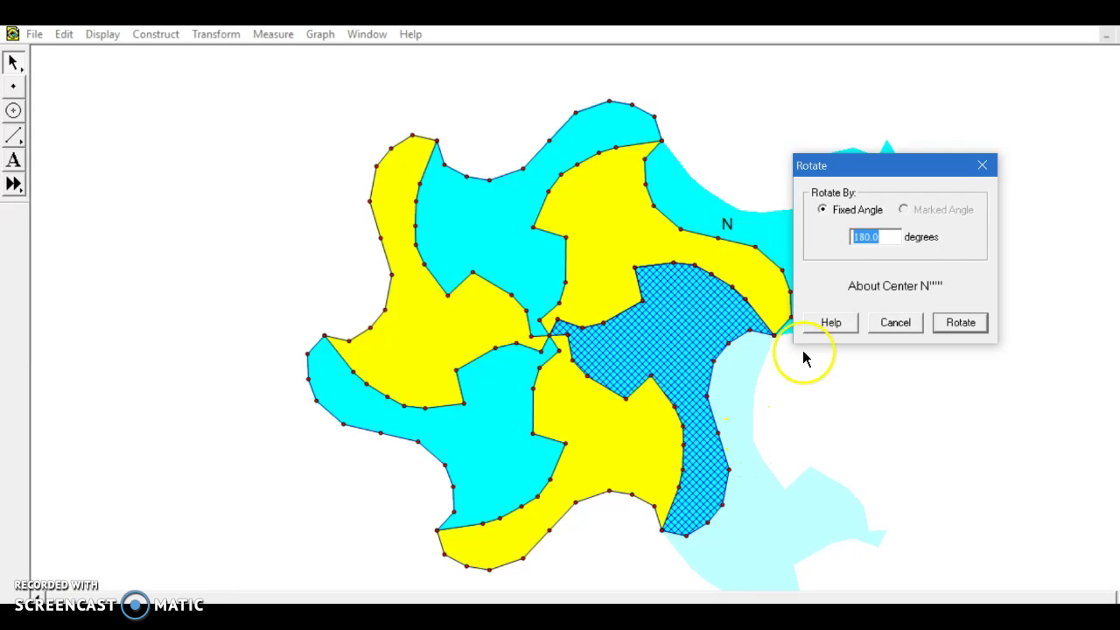
Step: Rotate the right cyan tile's interior 180 degrees about the midpoint of its outer side
key(Return)
click(788, 489)
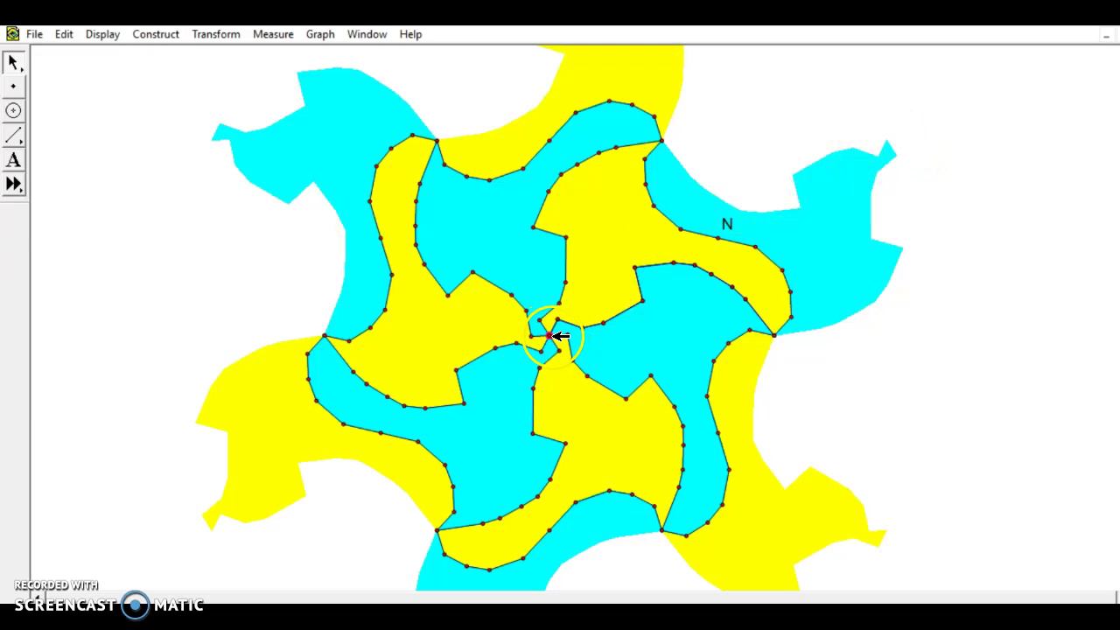
Step: Mark N as the centre and rotate the tessellation's central vertex 180 degrees about it
click(725, 236)
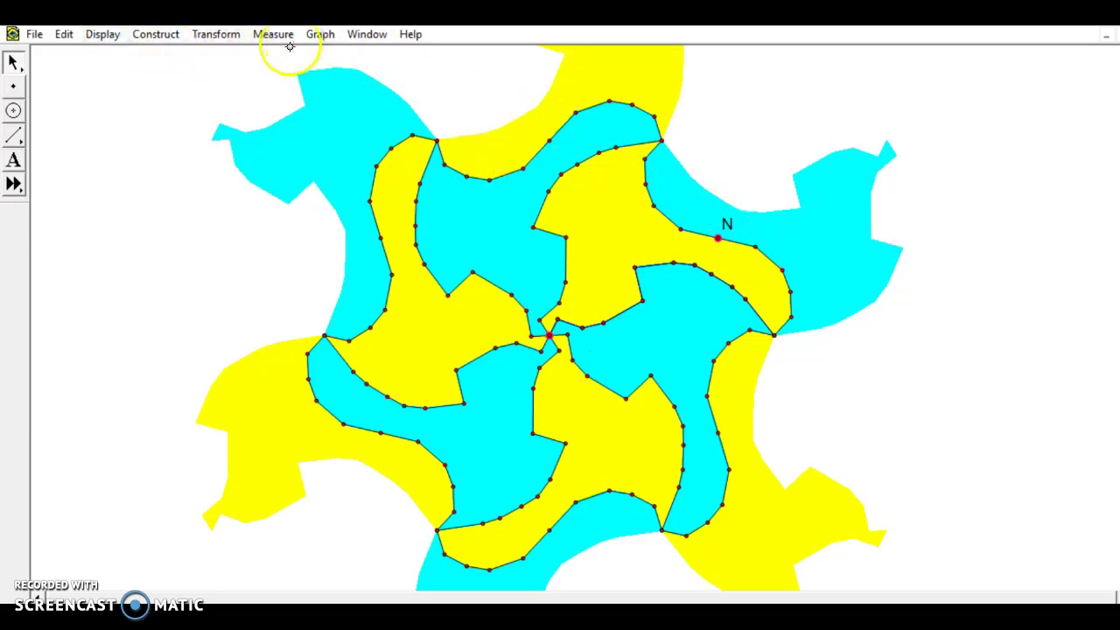
click(219, 38)
click(184, 55)
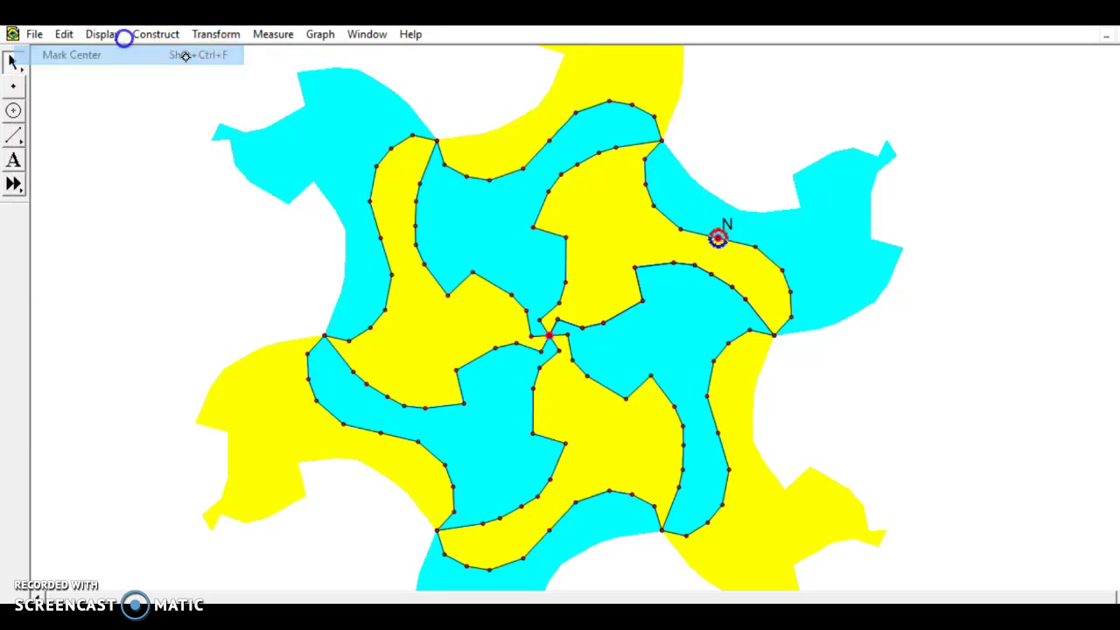
click(208, 36)
click(113, 201)
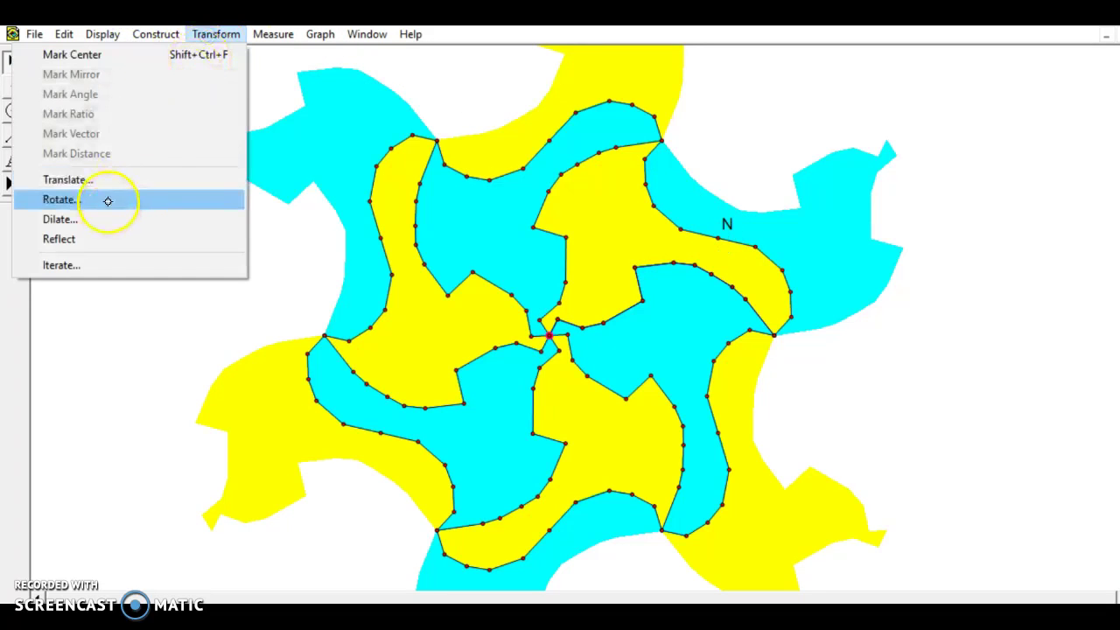
click(960, 322)
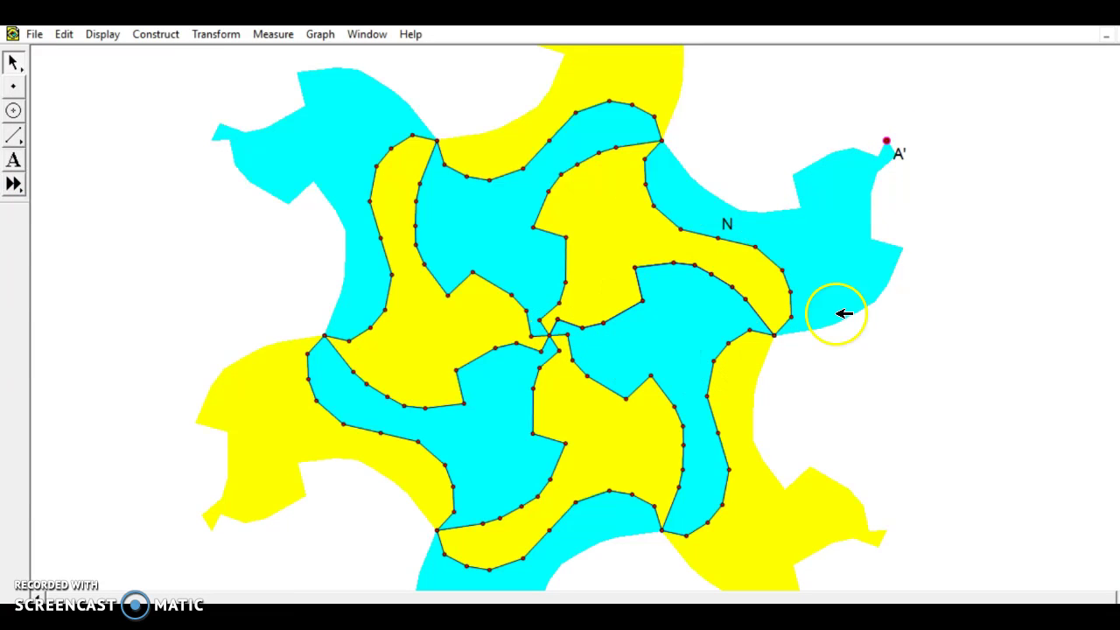
Step: Mark A' as the centre and rotate the cyan outer tile beside N by 60 degrees about it
click(850, 222)
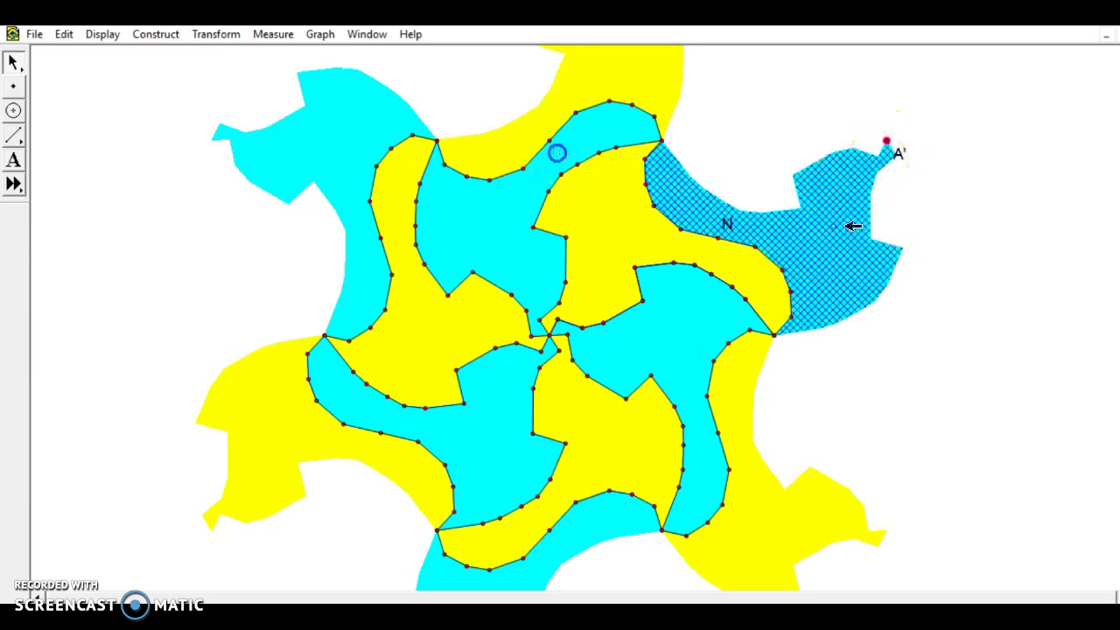
click(215, 34)
click(180, 55)
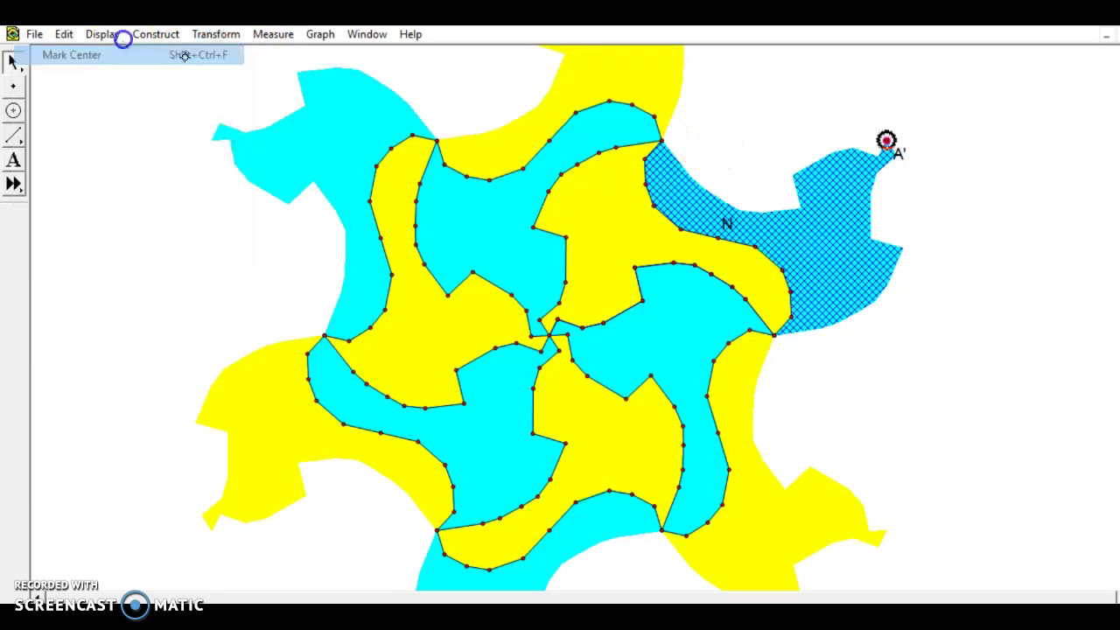
click(215, 34)
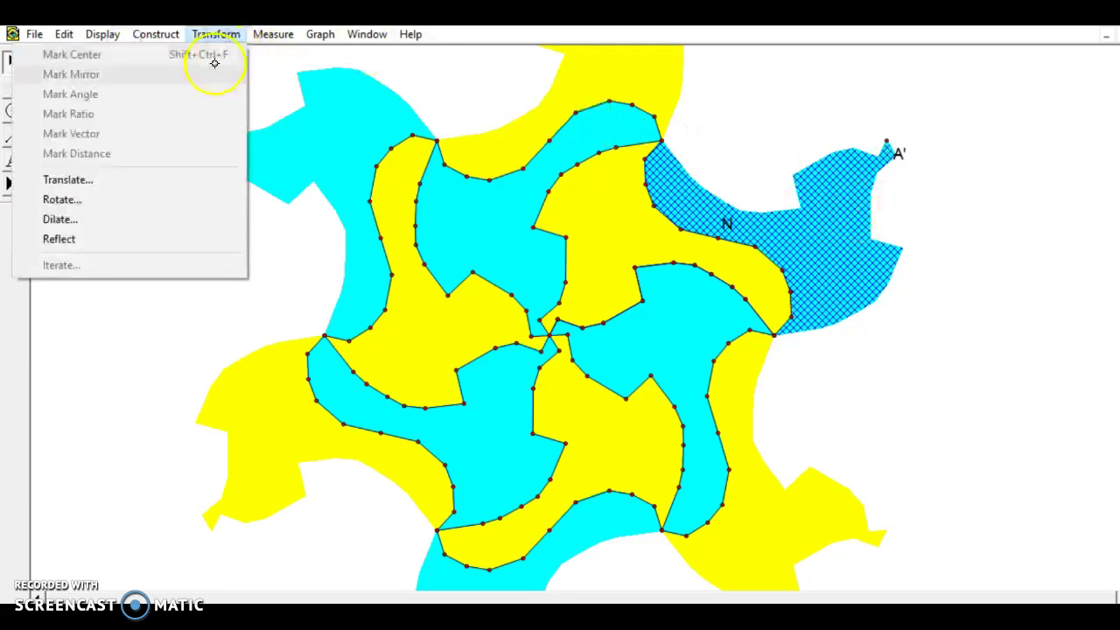
click(146, 198)
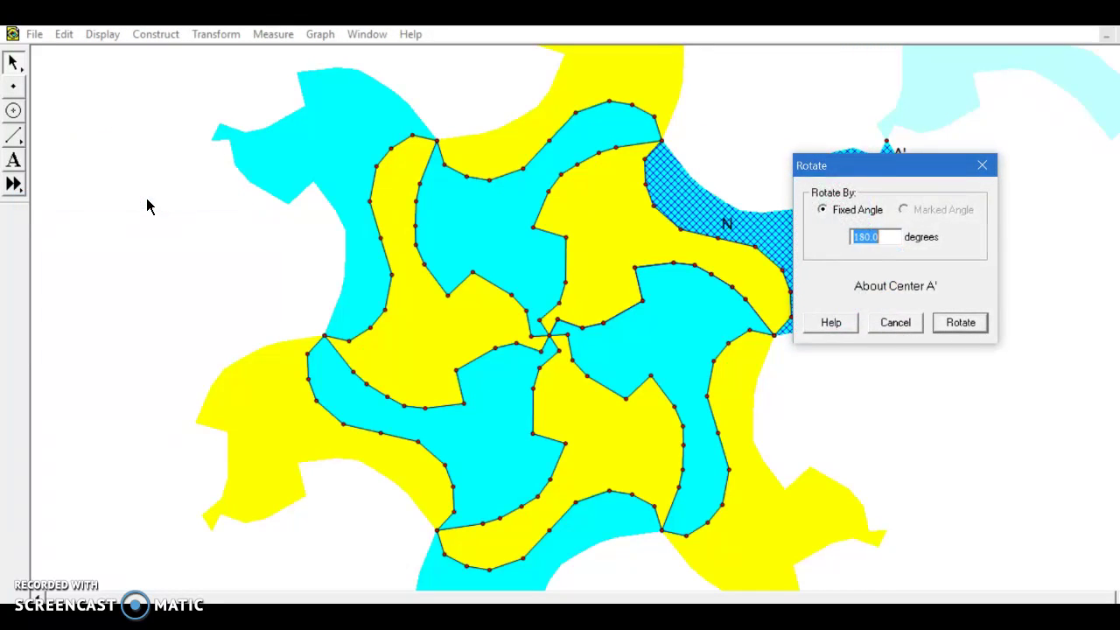
text(60)
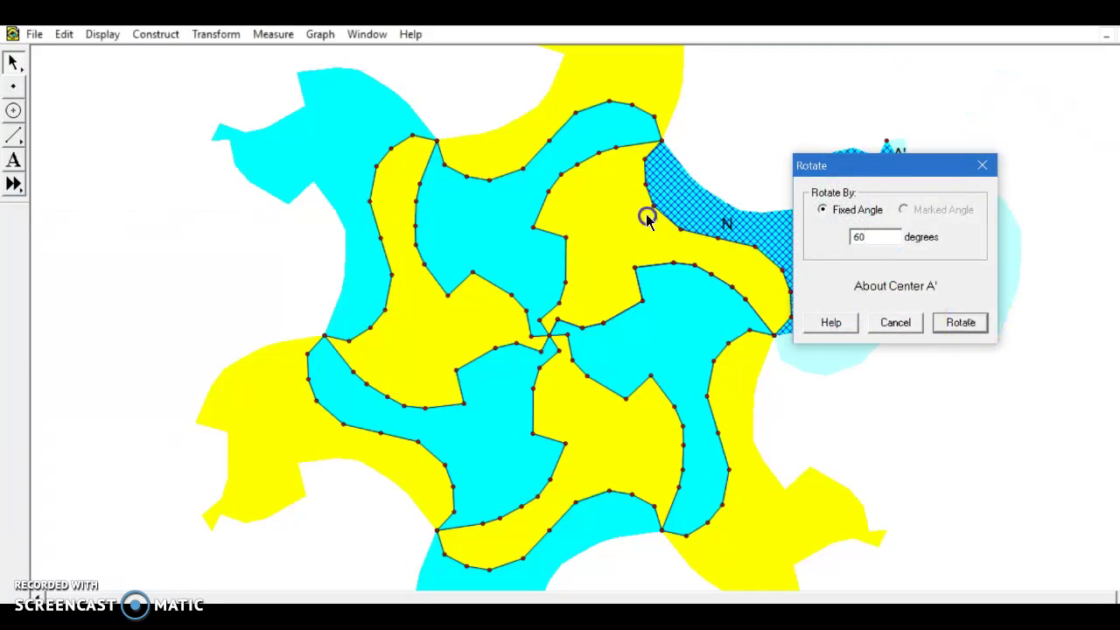
click(961, 322)
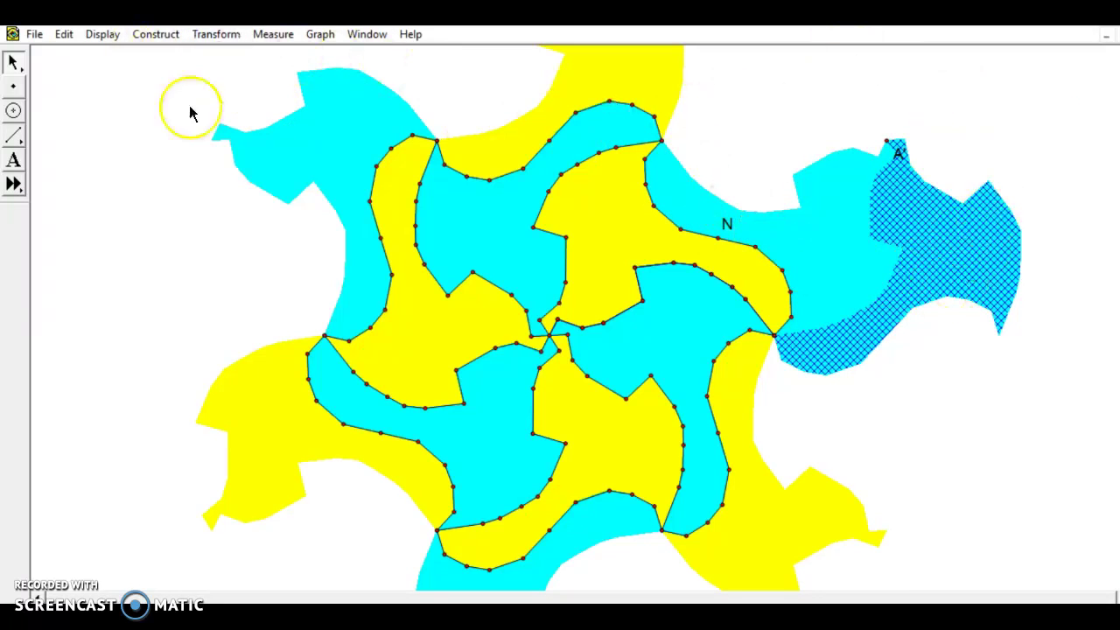
click(953, 241)
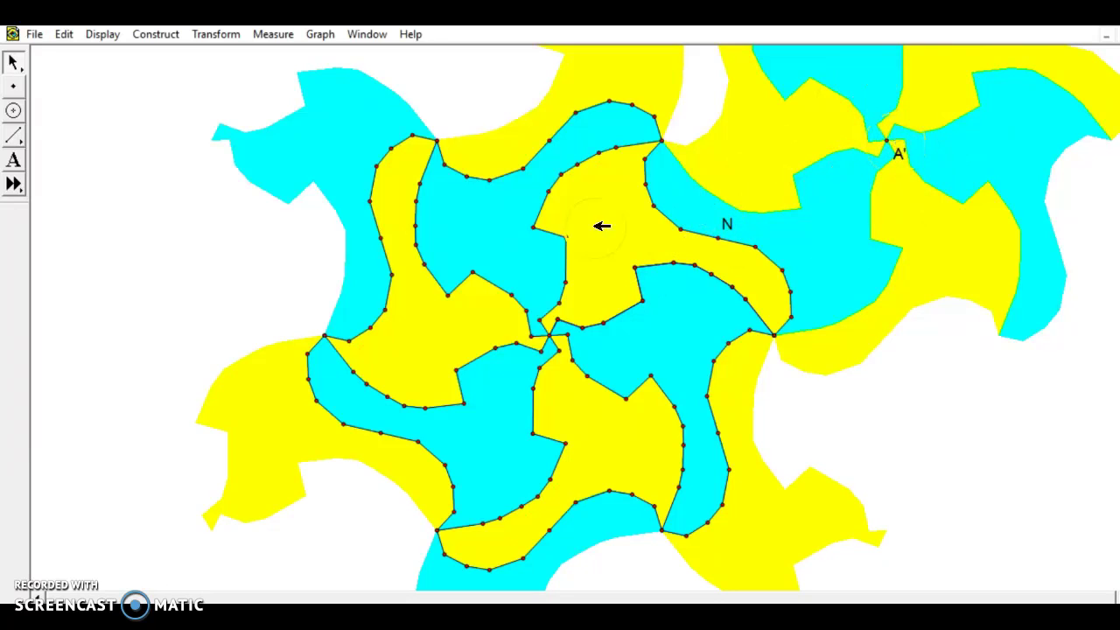
Step: Rotate the central vertex 180 degrees about the outer-side midpoint of the upper-left yellow tile
drag(630, 280, 540, 381)
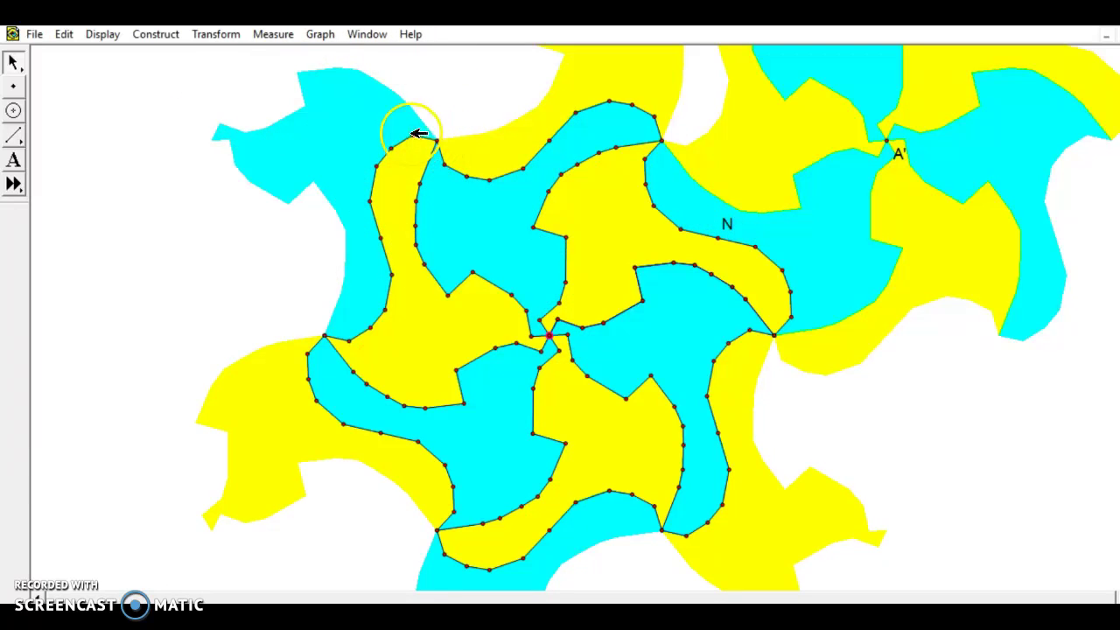
click(381, 237)
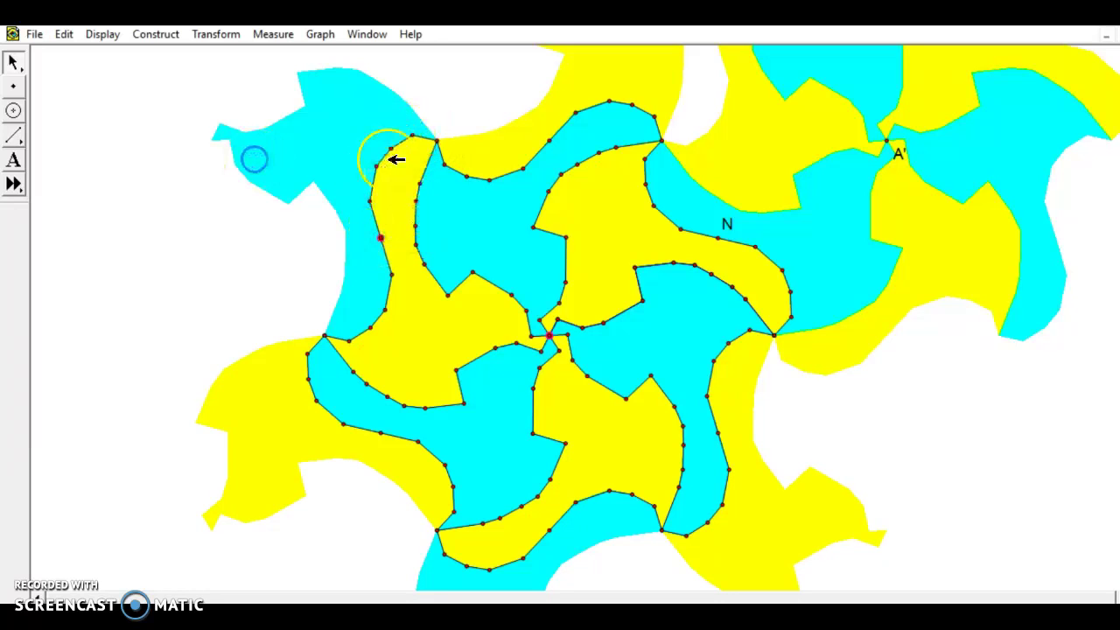
click(215, 34)
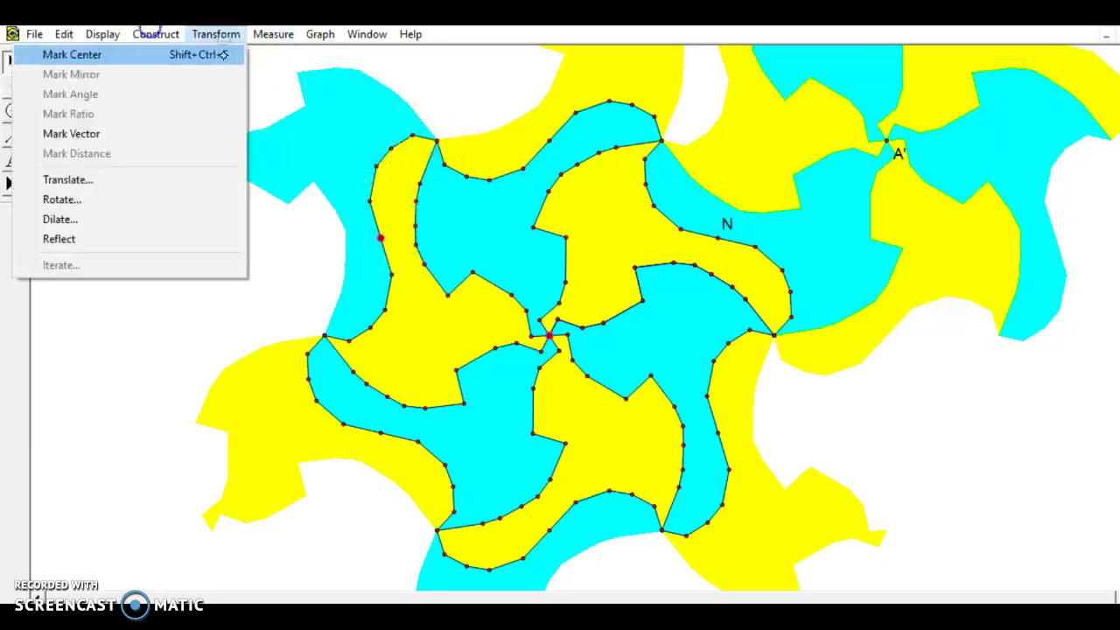
click(151, 54)
click(215, 35)
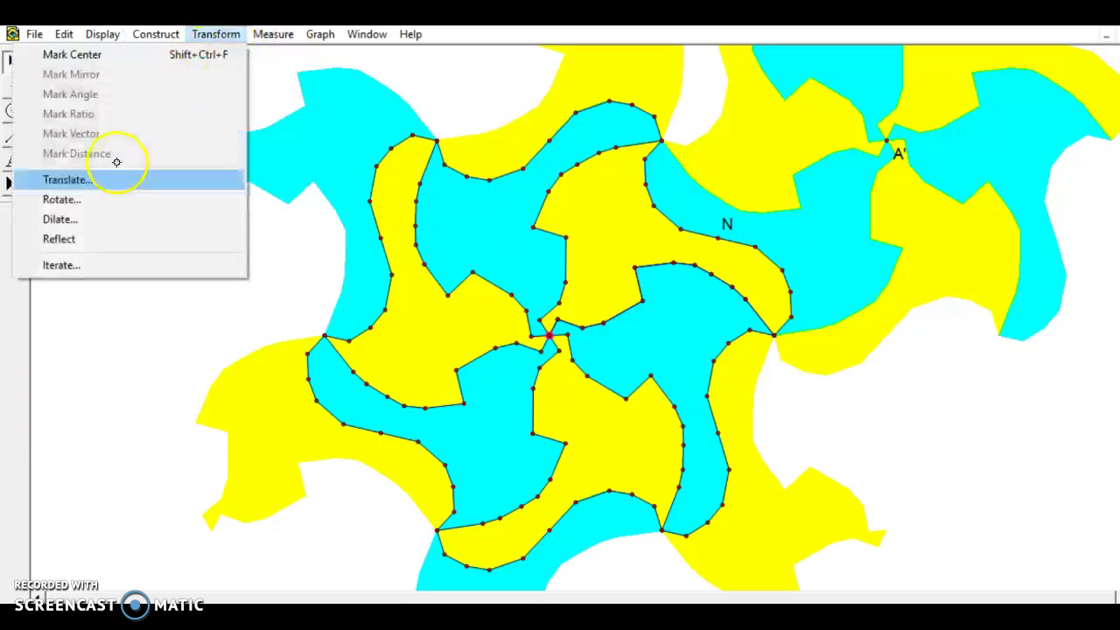
click(91, 201)
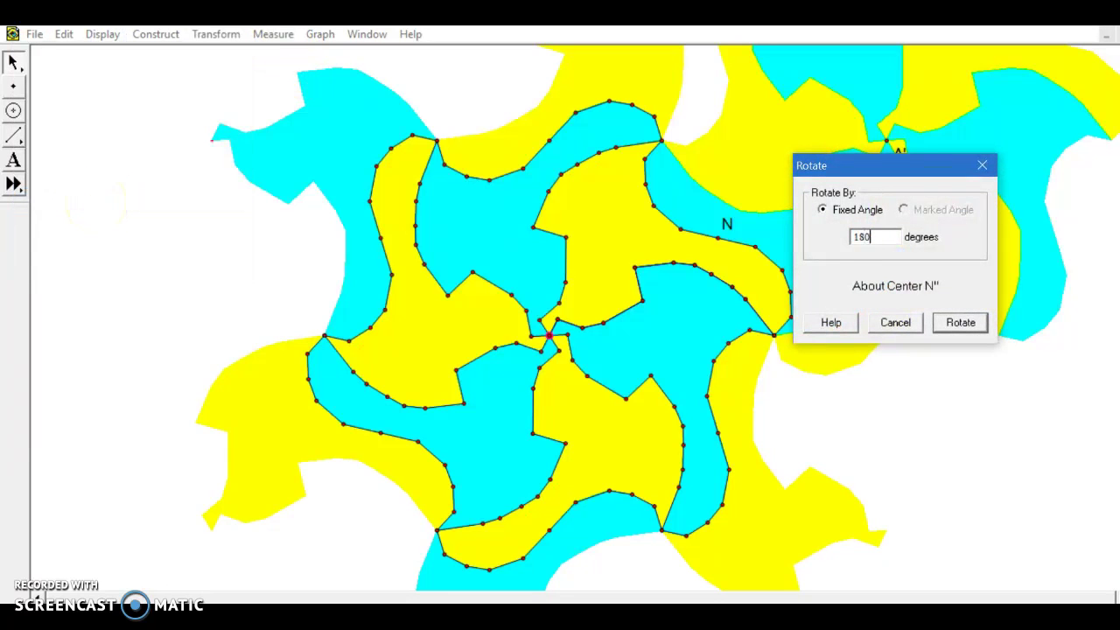
click(954, 322)
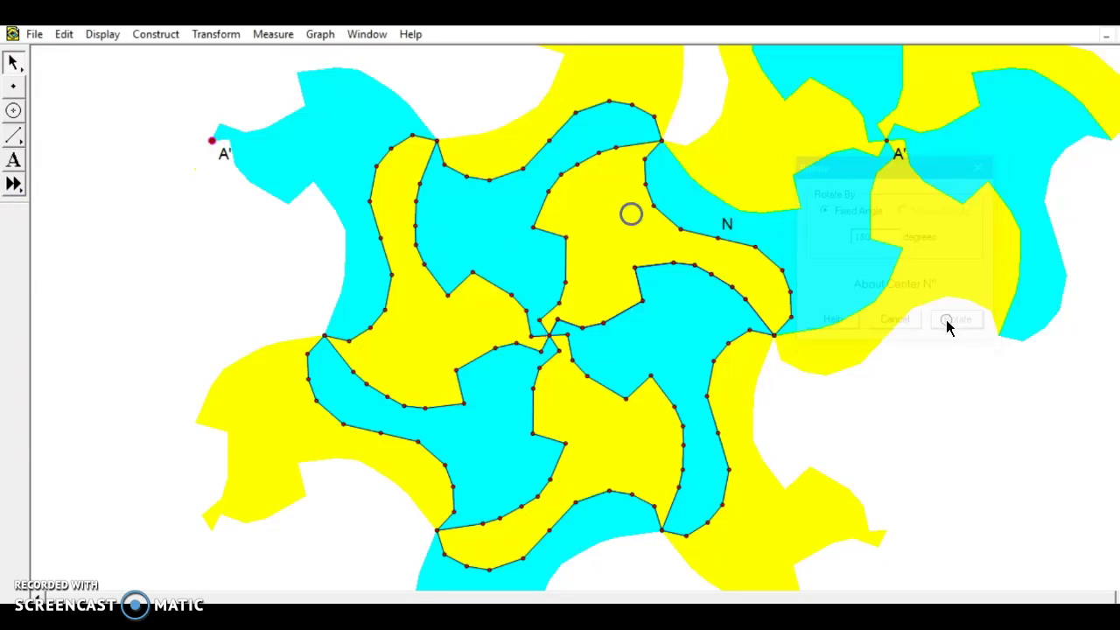
Step: Mark the new upper-left A' as the centre and rotate the adjoining cyan outer tile 60 degrees about it
click(343, 142)
click(219, 37)
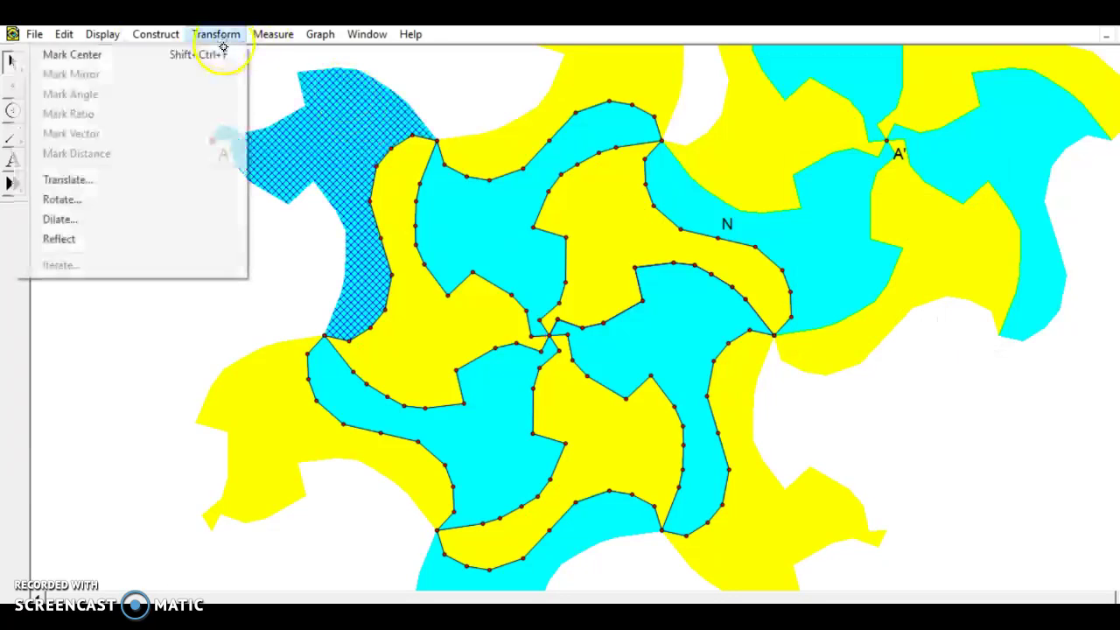
click(153, 56)
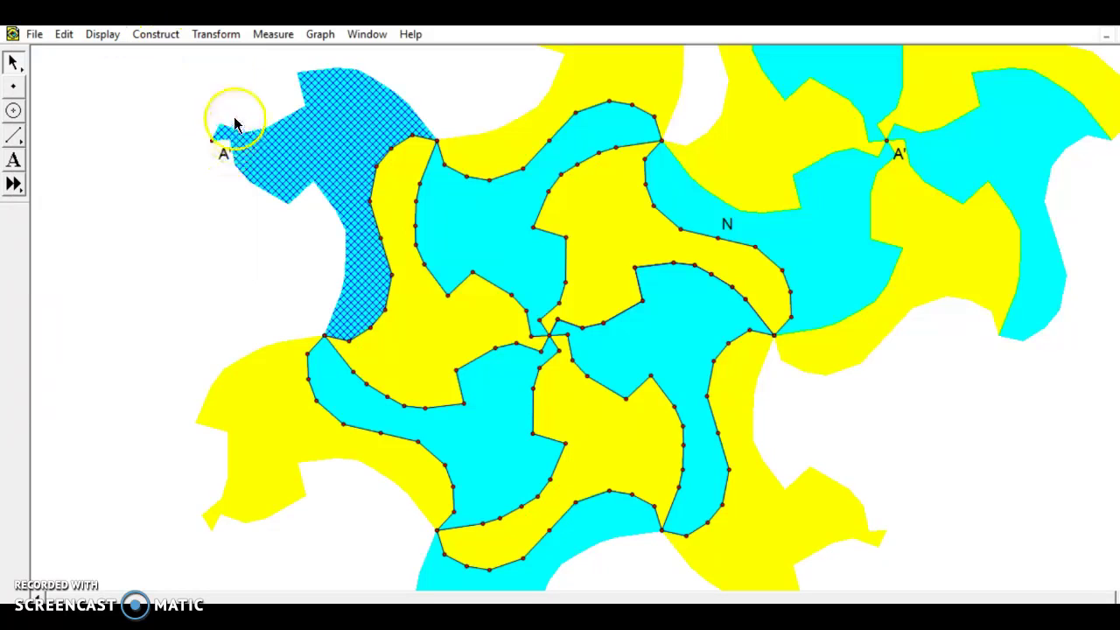
click(217, 34)
click(133, 196)
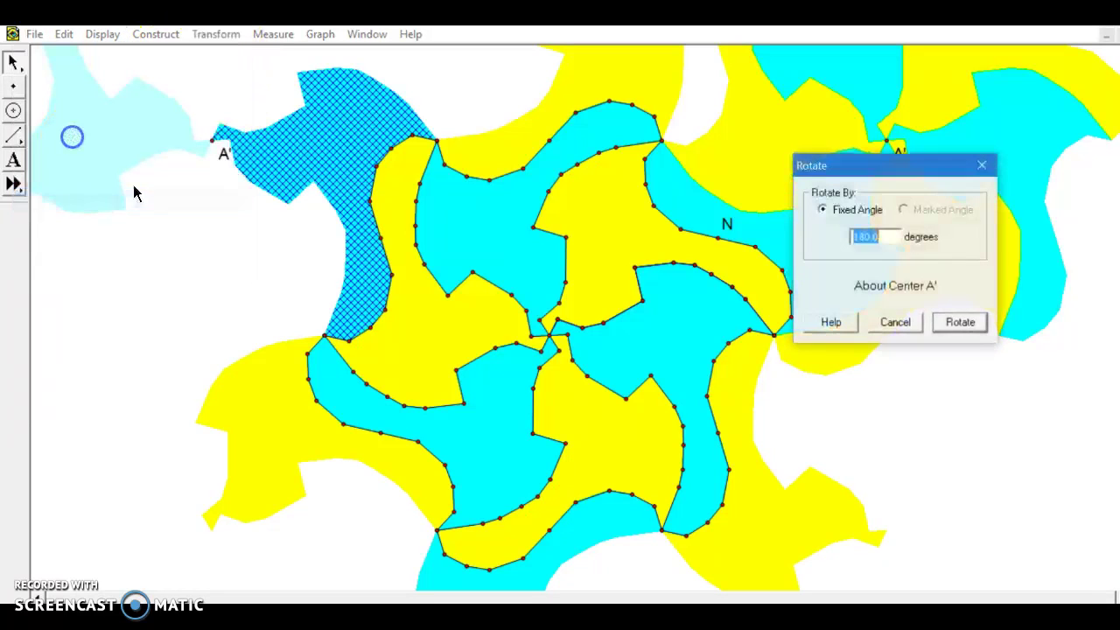
text(60)
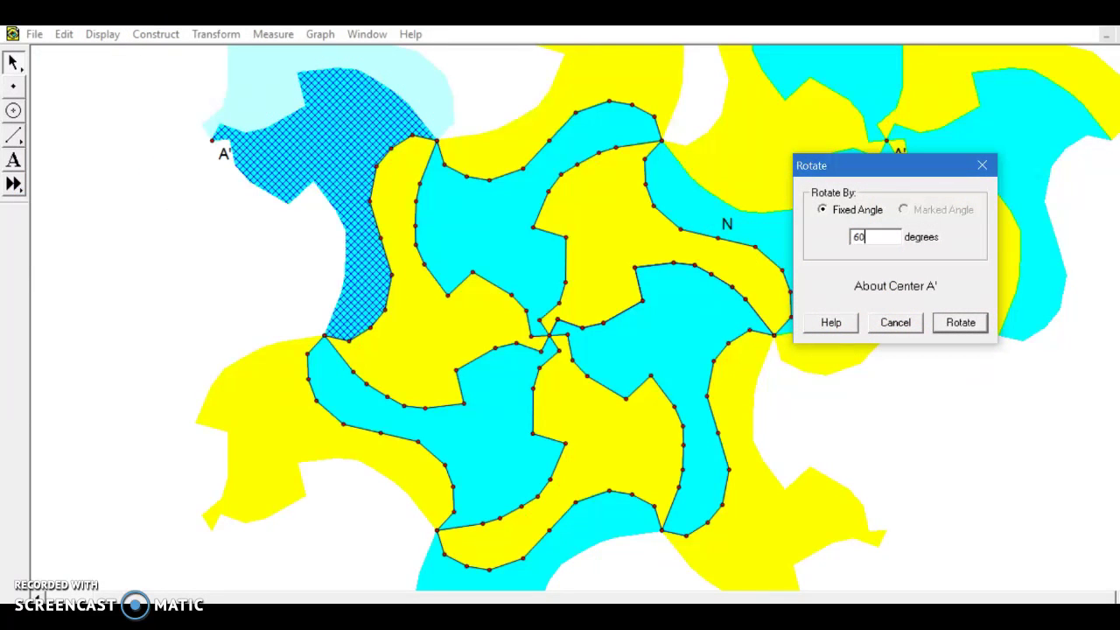
click(960, 322)
Step: Rotate each newest copy another 60 degrees about the upper-left A' until six tiles surround it, and clear the selection
click(216, 34)
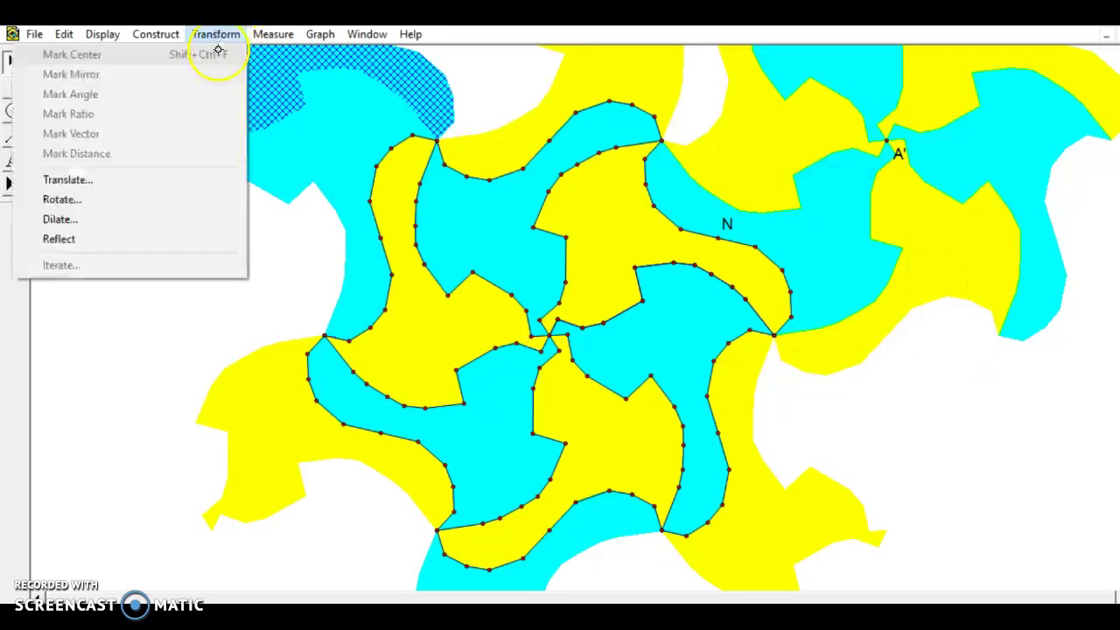
click(124, 202)
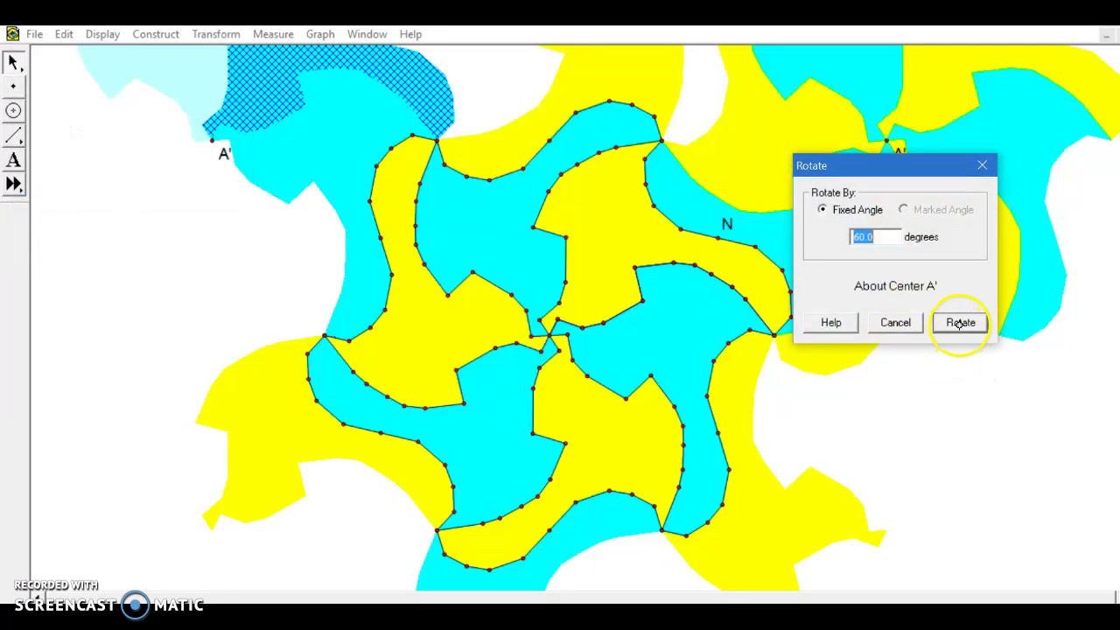
click(960, 321)
click(217, 35)
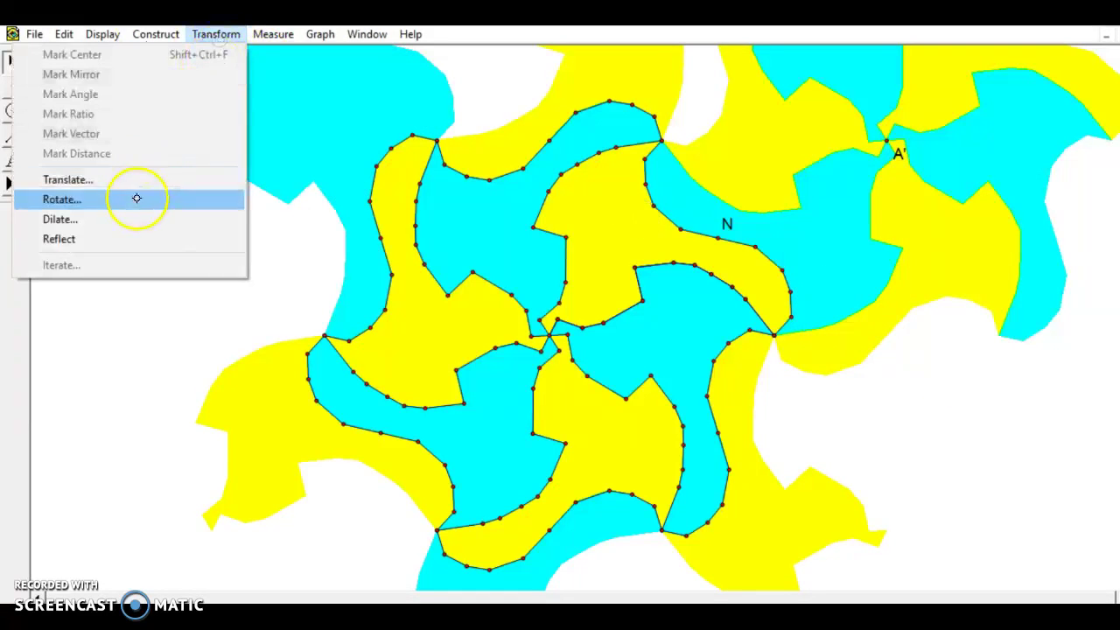
click(131, 201)
click(959, 320)
click(216, 35)
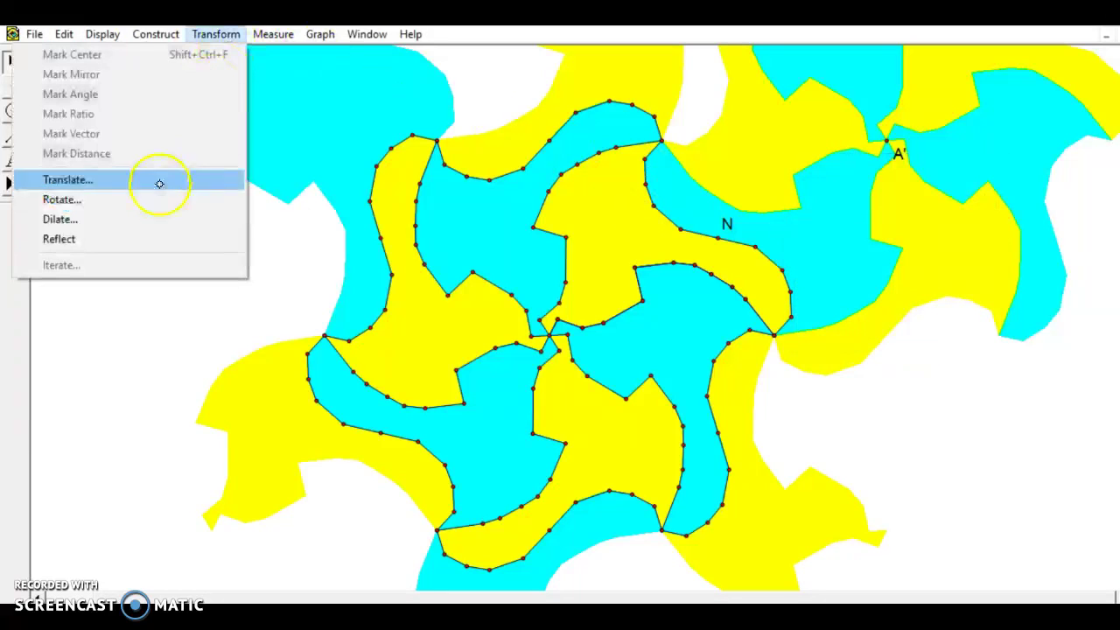
click(151, 199)
click(958, 320)
click(217, 34)
click(115, 200)
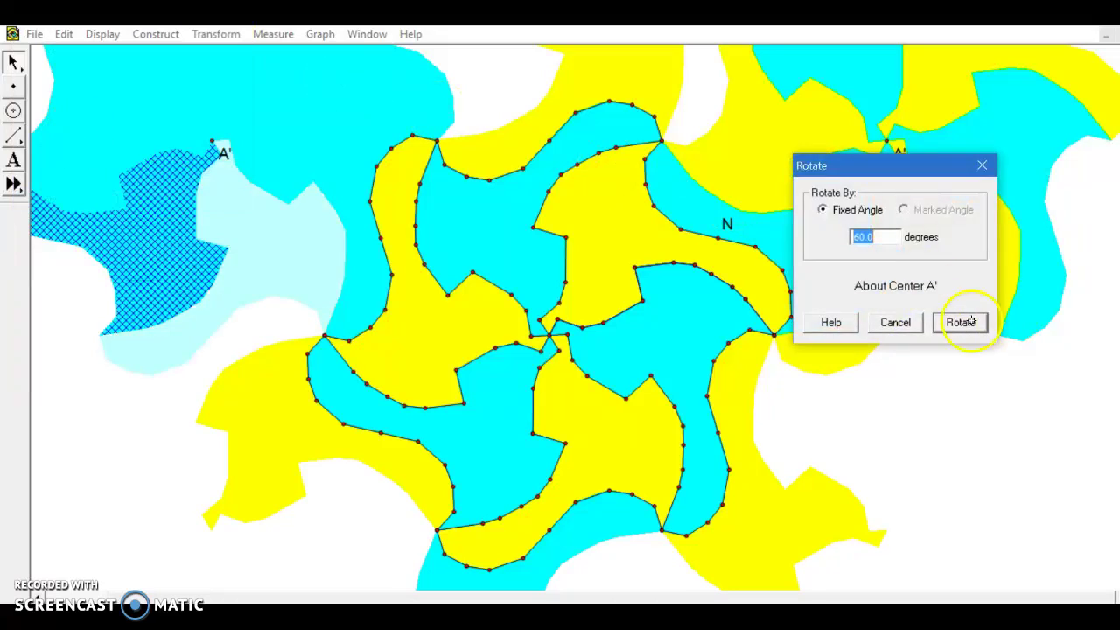
click(960, 320)
click(888, 413)
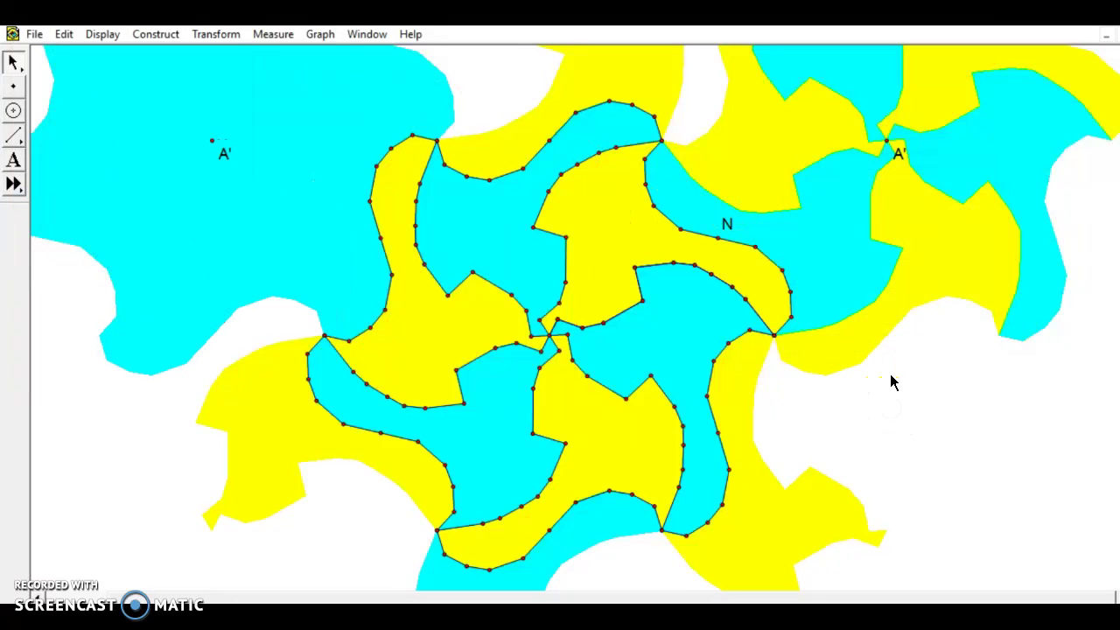
Step: Colour three alternate tiles around the upper-left A' yellow and clear the selection
click(274, 241)
click(130, 107)
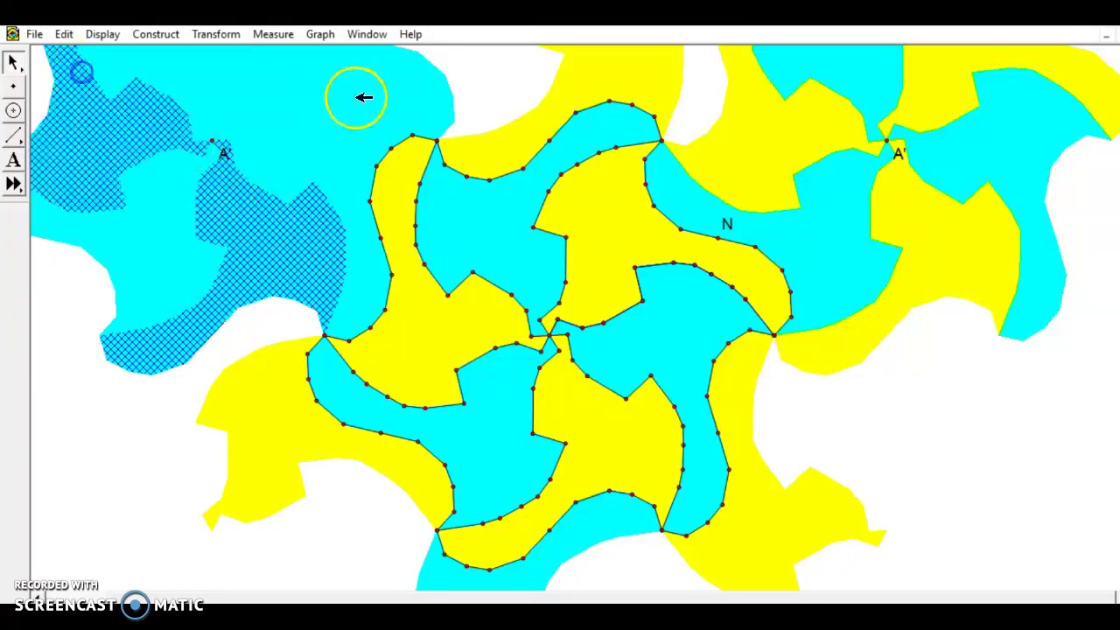
shift+click(322, 80)
shift+click(345, 95)
shift+click(192, 49)
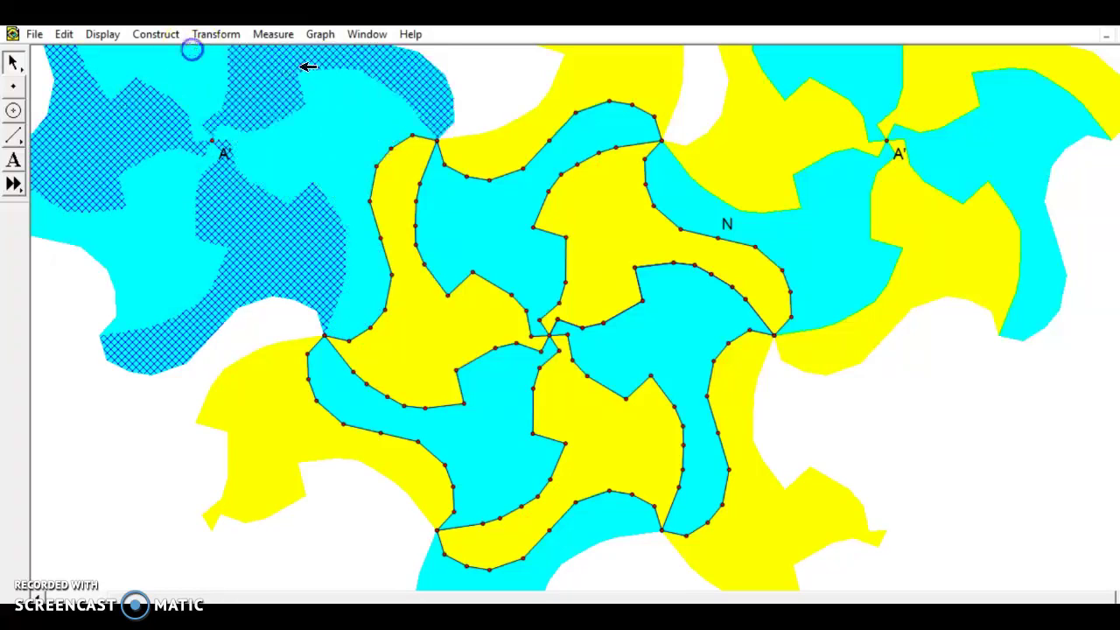
click(102, 34)
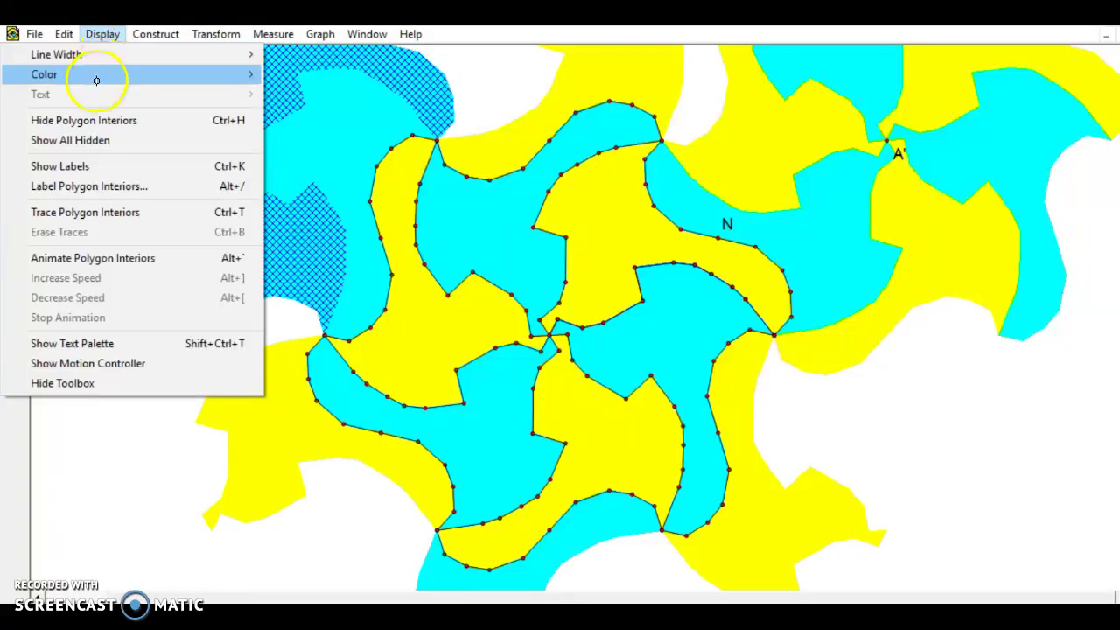
mouse_move(106, 72)
click(350, 113)
click(931, 417)
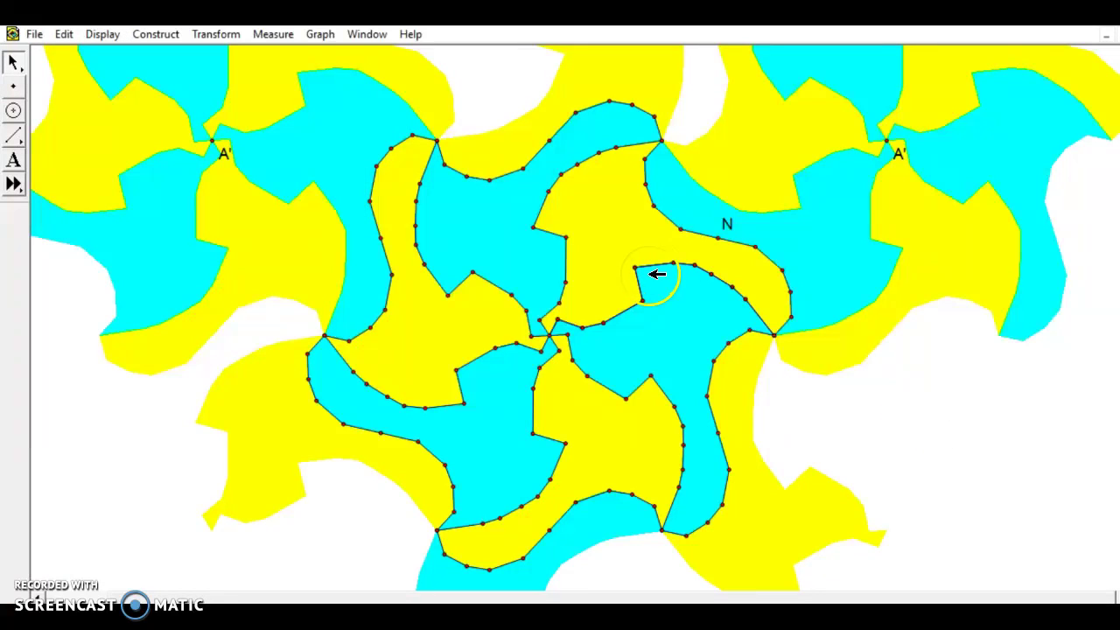
Step: Reshape the winding side between the central yellow and right cyan tiles into a more notched outline by moving its vertices
drag(645, 302, 671, 314)
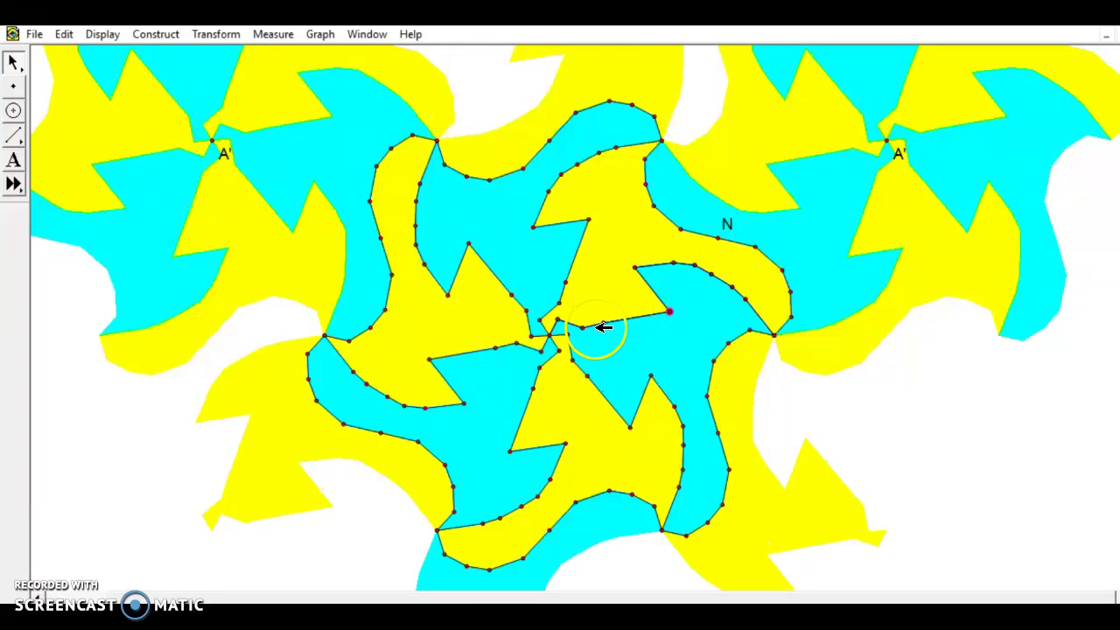
drag(587, 328, 656, 312)
drag(681, 264, 668, 253)
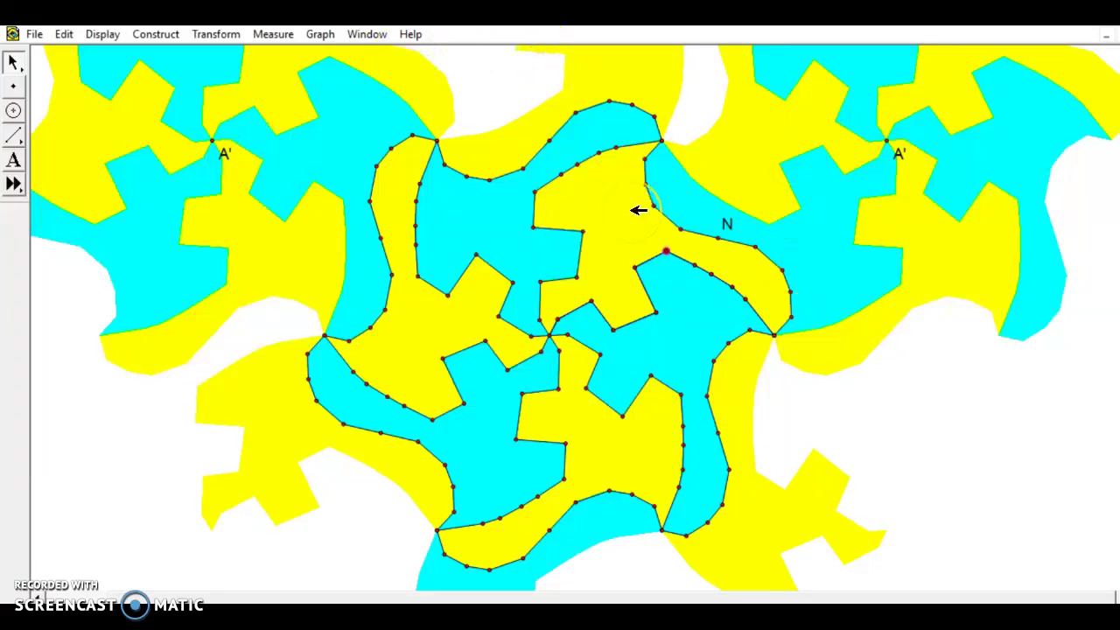
Step: Try to hide the construction points and outlines by selecting across the whole figure and hiding the selection
scroll(575, 324, down, 1)
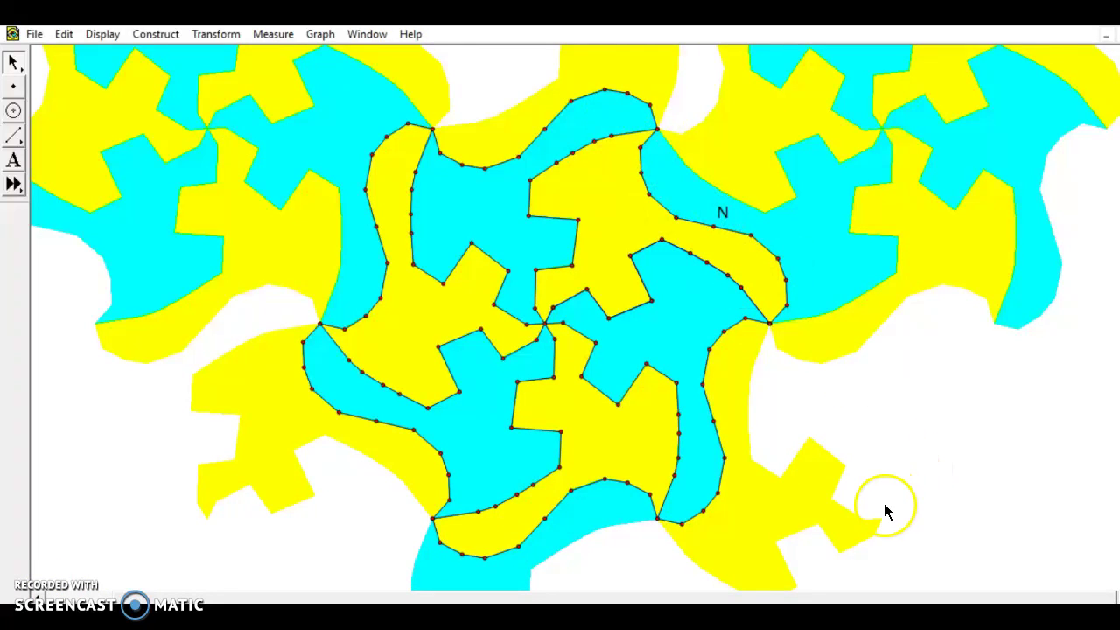
mouse_move(905, 555)
mouse_down()
mouse_move(813, 225)
mouse_move(414, 103)
mouse_move(242, 113)
mouse_move(239, 122)
mouse_move(242, 112)
mouse_up()
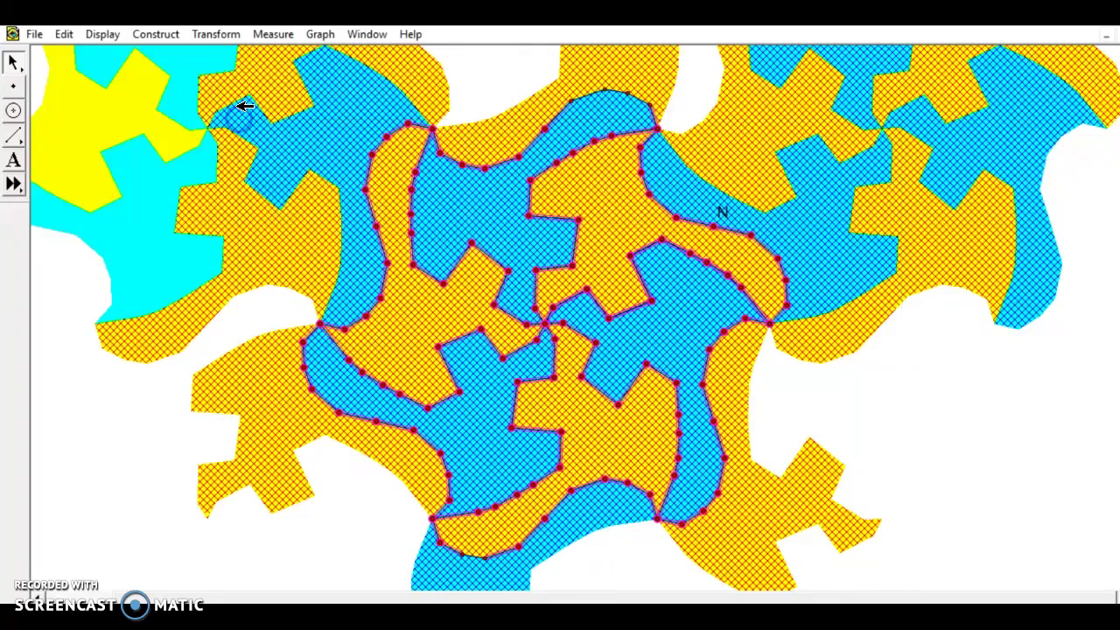
click(109, 37)
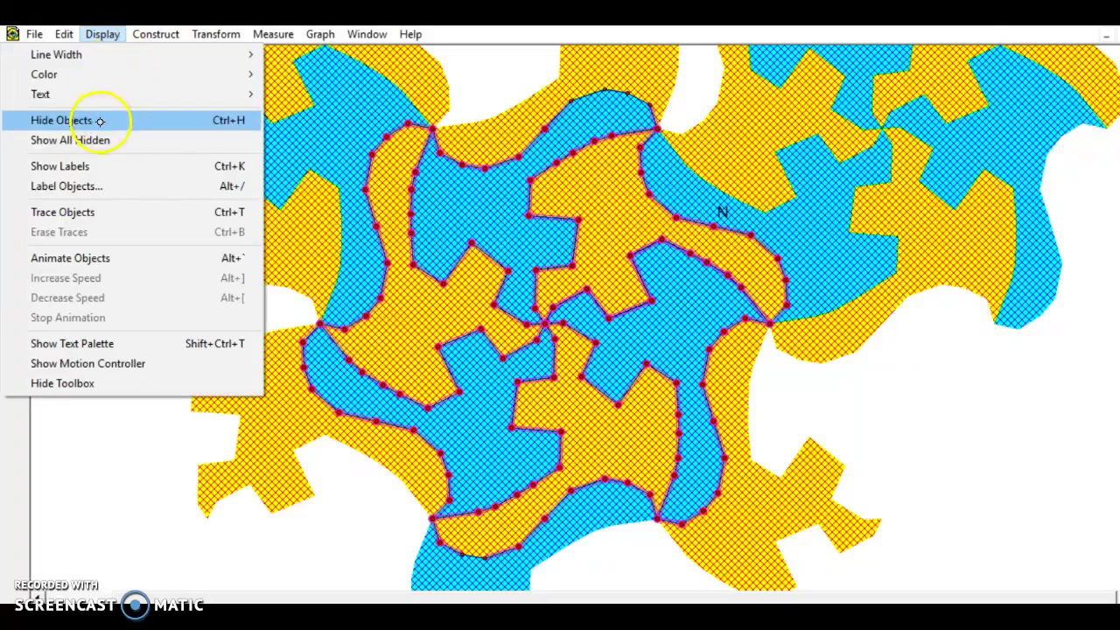
click(111, 117)
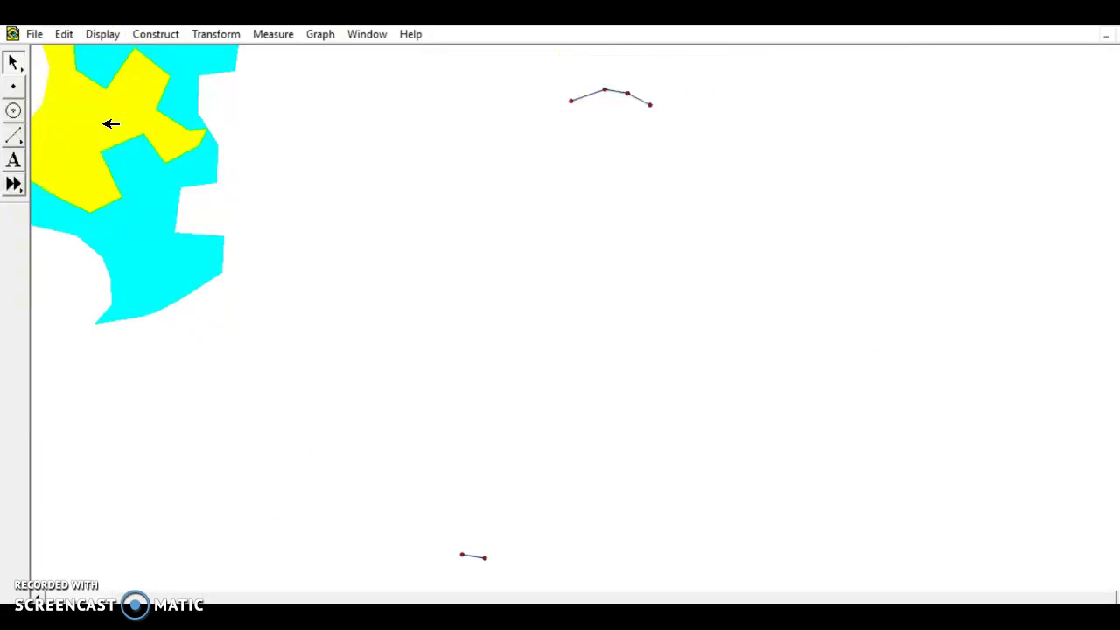
Step: Show all hidden objects and take the tiles around the upper-right A' out of the selection
click(102, 35)
click(70, 140)
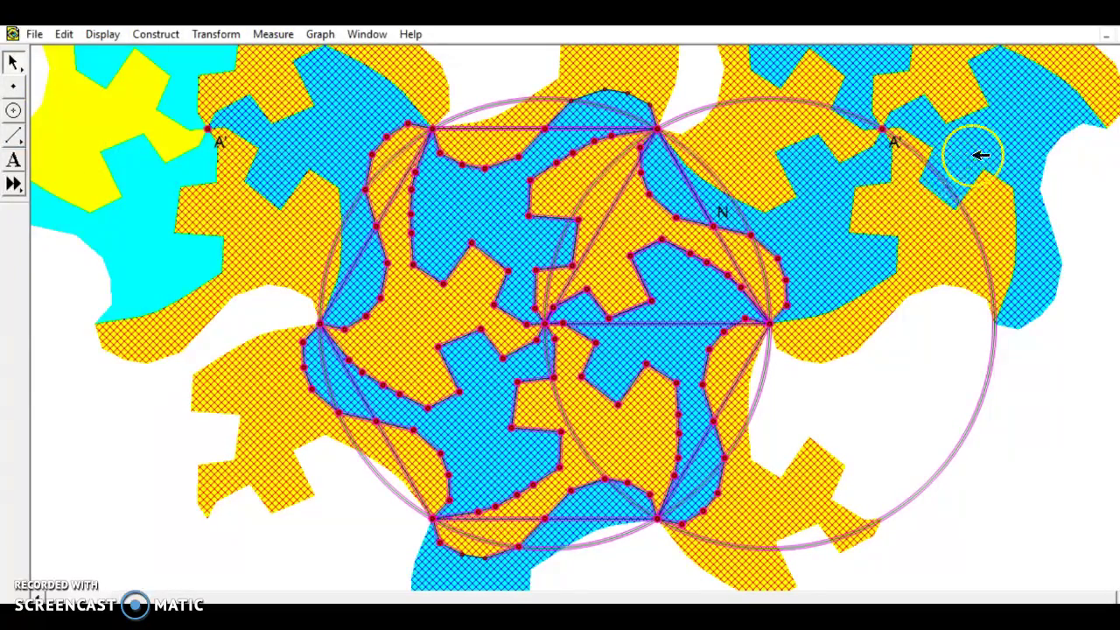
shift+click(1000, 82)
shift+click(880, 74)
shift+click(799, 93)
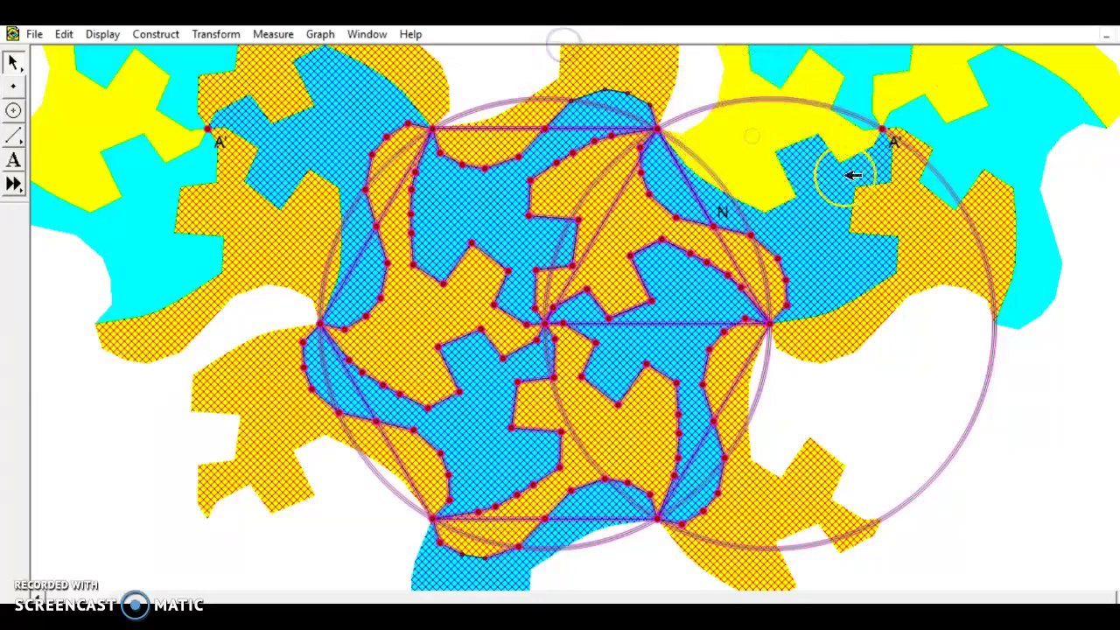
shift+click(853, 184)
shift+click(919, 214)
Step: Deselect the central tiles, the tiles around the upper-left A' and the outer tiles, keeping only points, segments and circles selected
shift+click(698, 281)
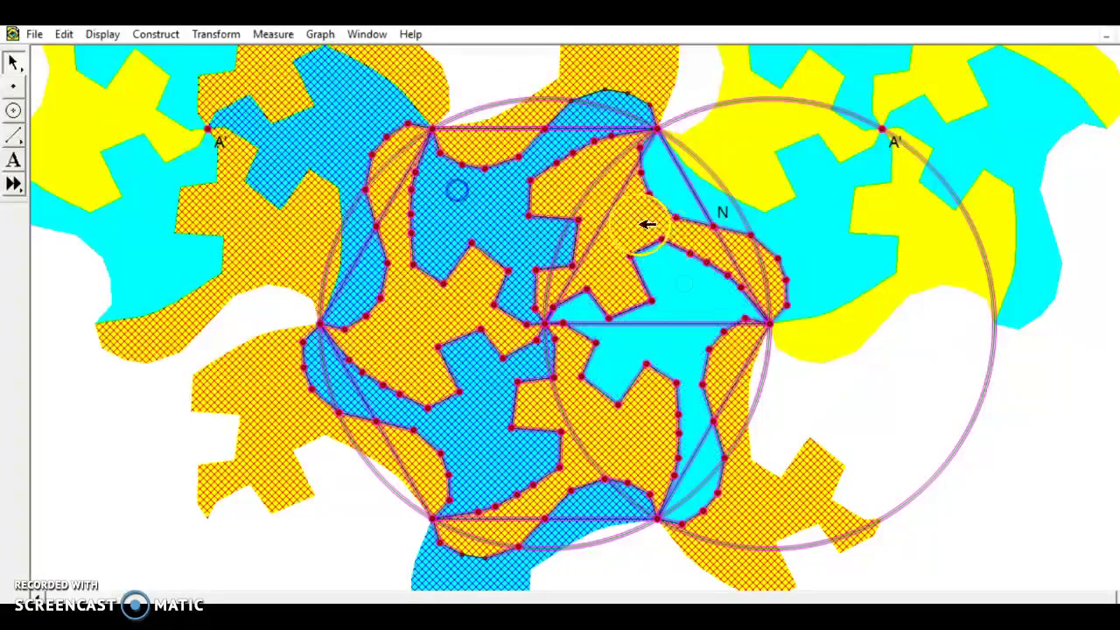
shift+click(645, 220)
shift+click(503, 168)
shift+click(477, 153)
shift+click(392, 280)
shift+click(268, 205)
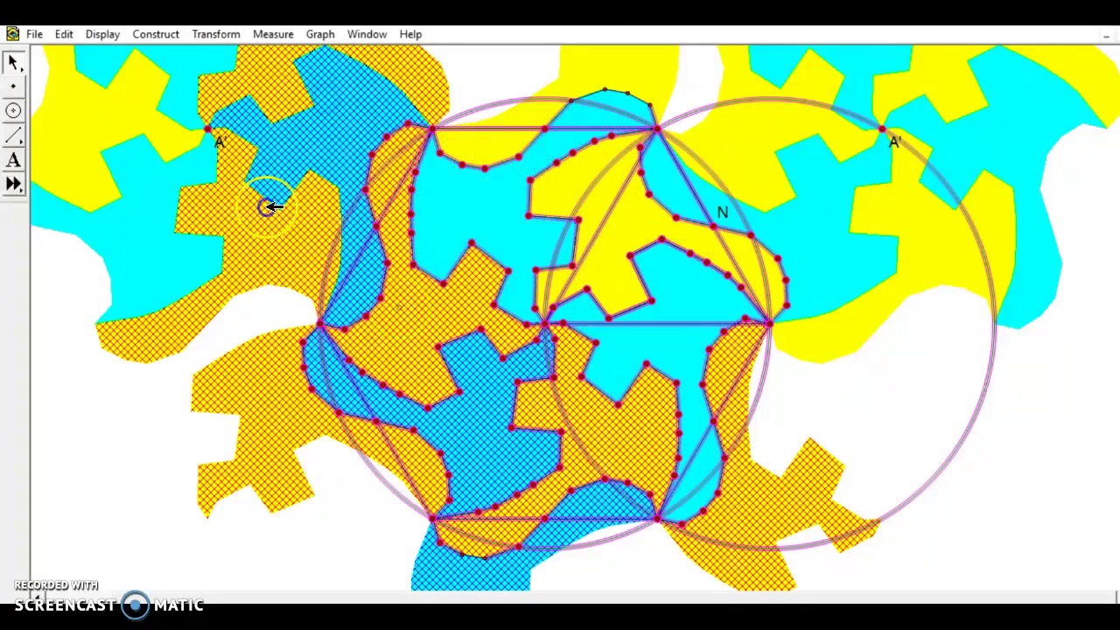
shift+click(230, 87)
shift+click(181, 158)
shift+click(279, 302)
shift+click(276, 389)
shift+click(475, 430)
shift+click(641, 435)
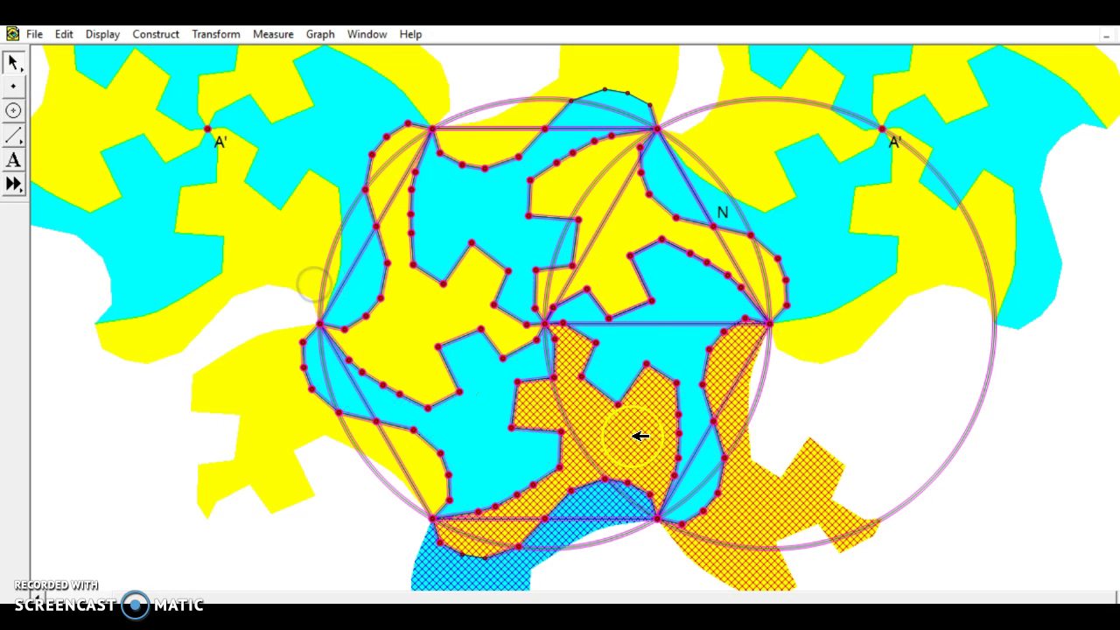
shift+click(490, 555)
shift+click(766, 483)
shift+click(713, 247)
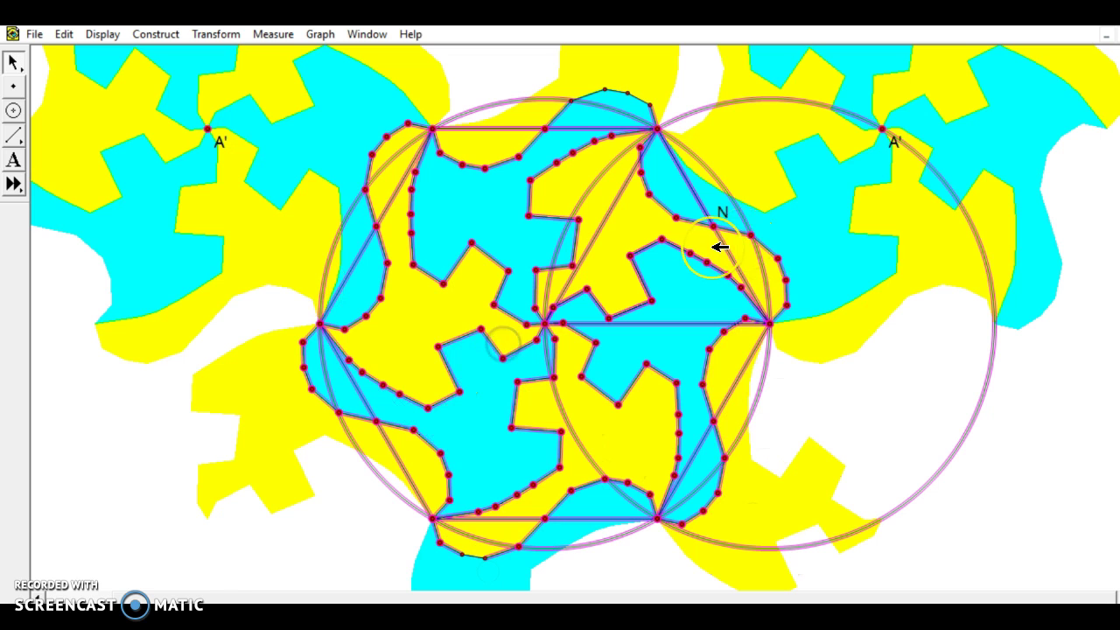
shift+click(495, 268)
shift+click(417, 203)
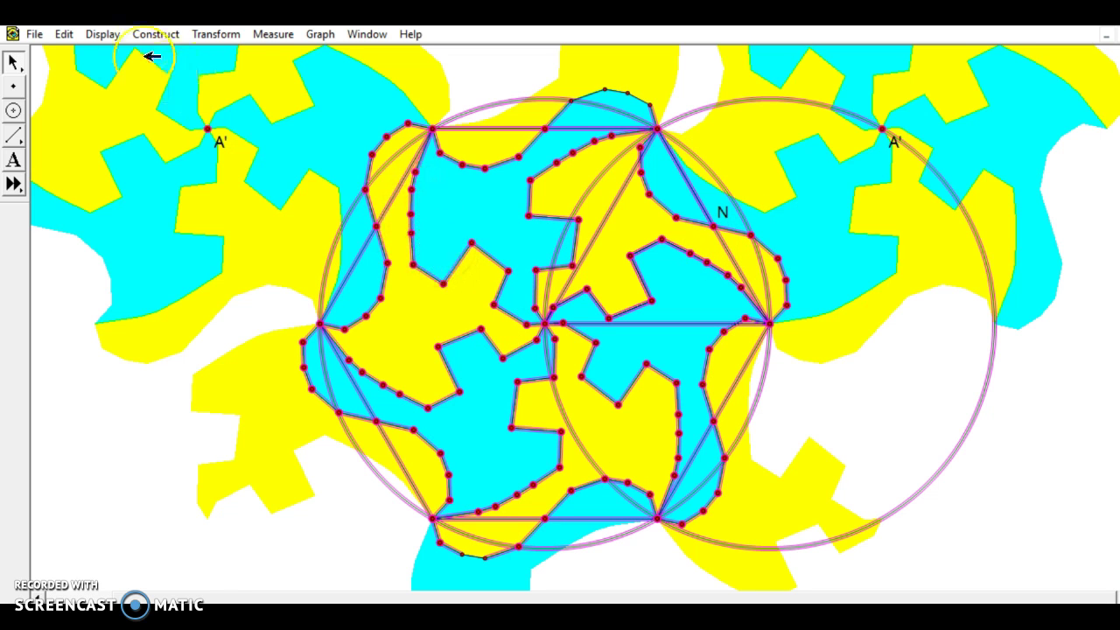
Step: Hide the selected construction objects and the leftover points and segments along the upper and lower winding sides
click(103, 35)
click(87, 118)
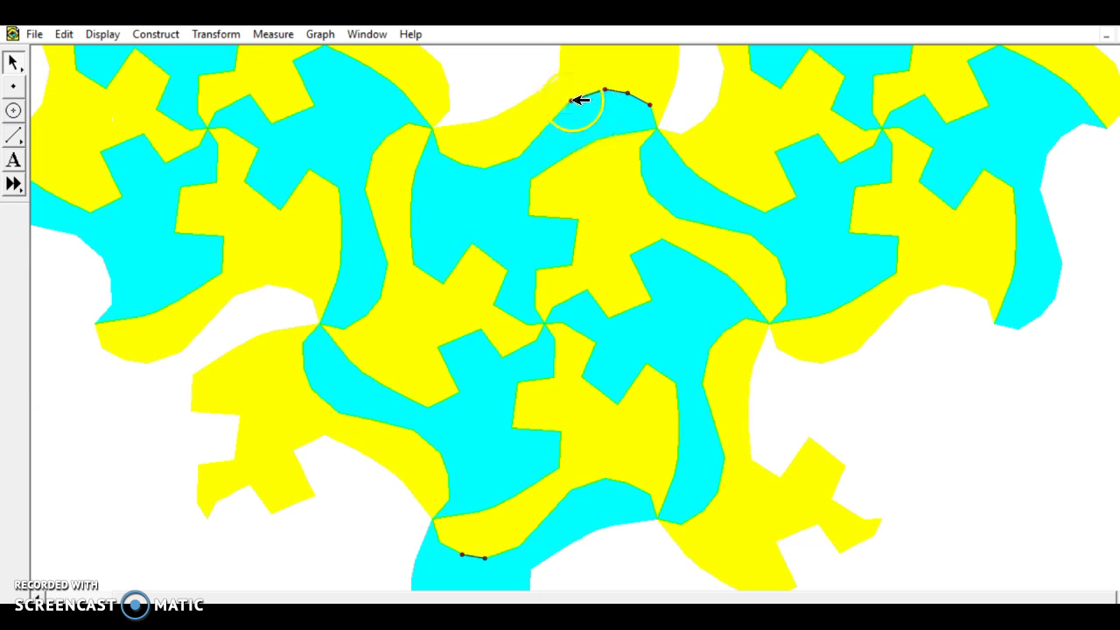
click(637, 98)
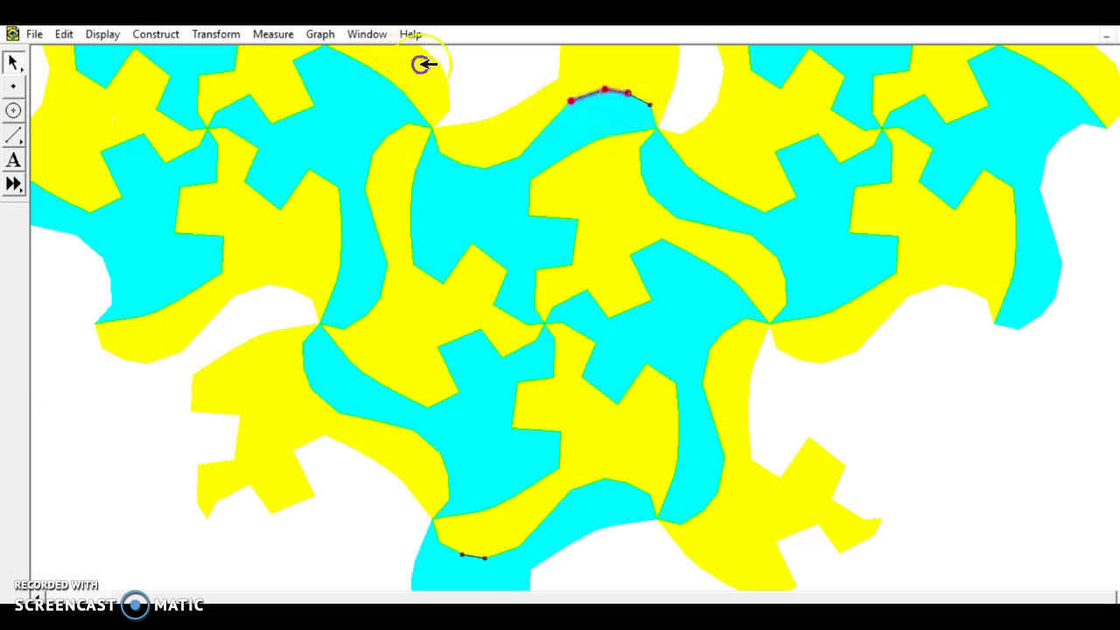
click(644, 103)
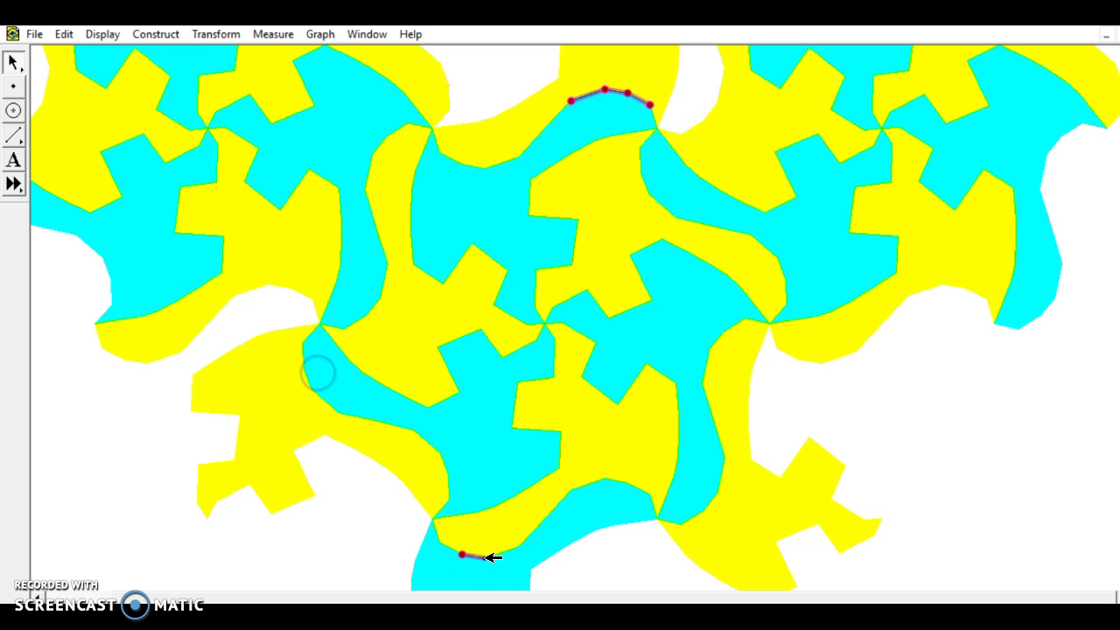
click(103, 34)
click(97, 122)
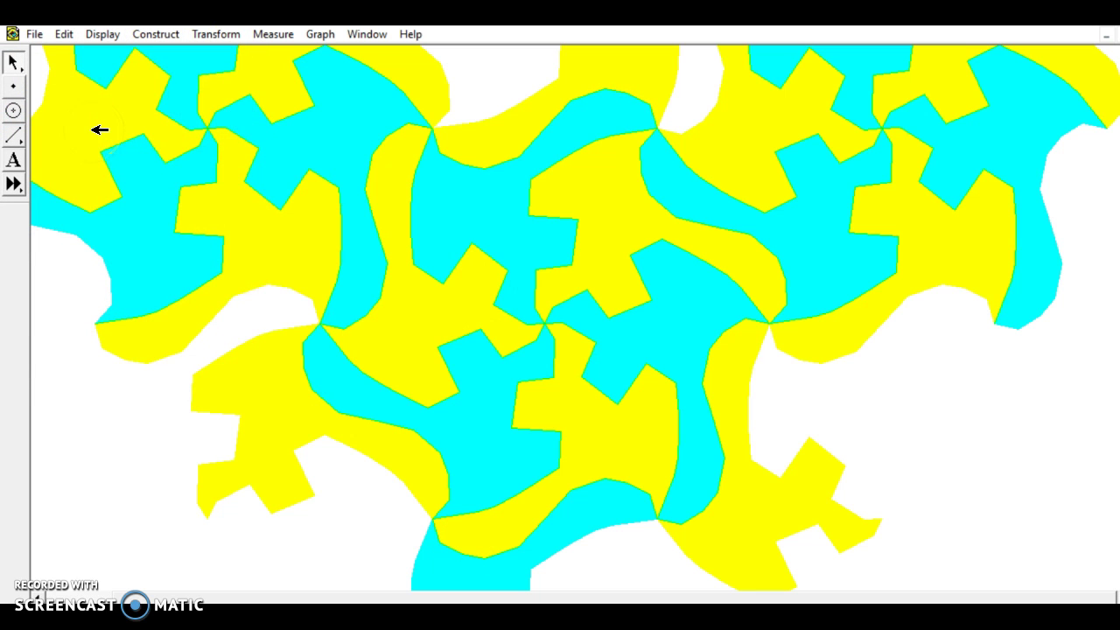
Step: Show all hidden objects again and hide them except the points and segments of the notched side between the central yellow and cyan tiles
drag(770, 278, 734, 291)
click(103, 34)
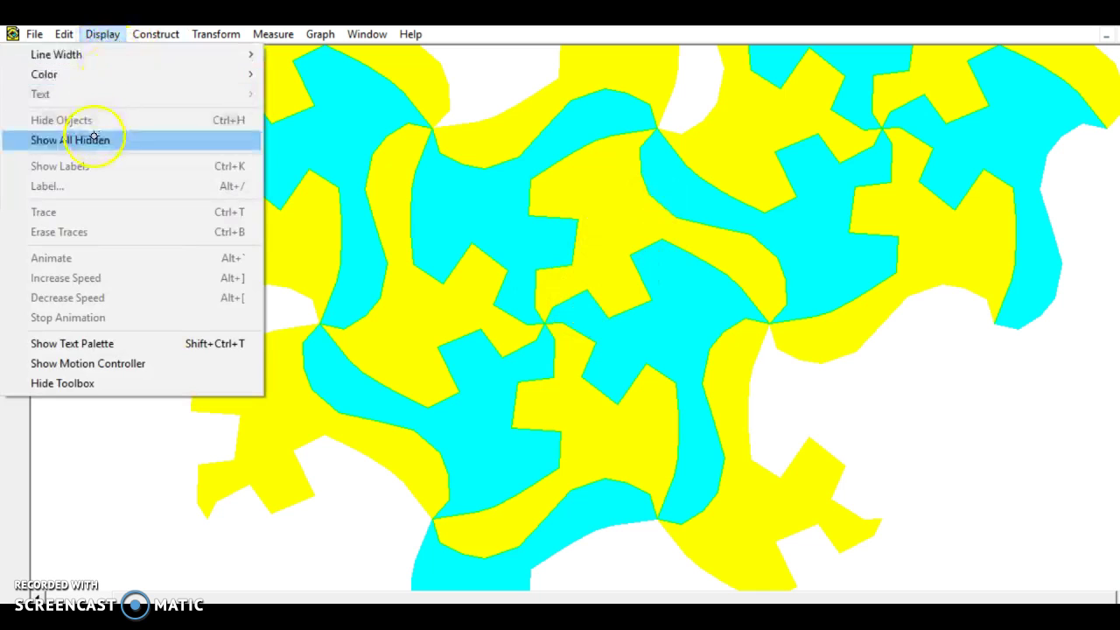
click(94, 140)
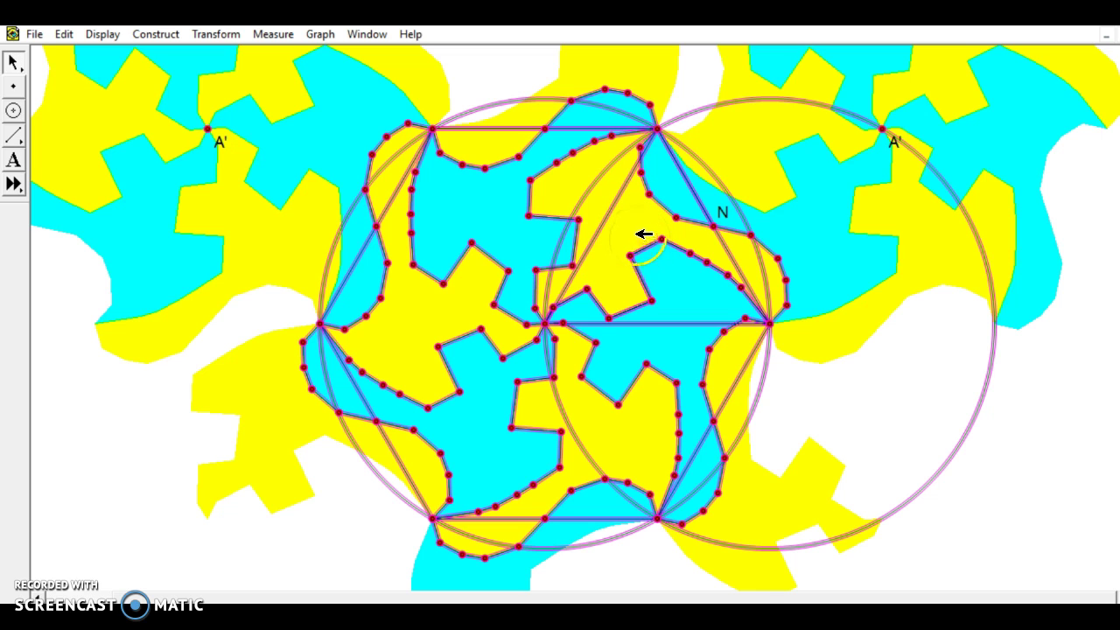
drag(637, 248, 548, 323)
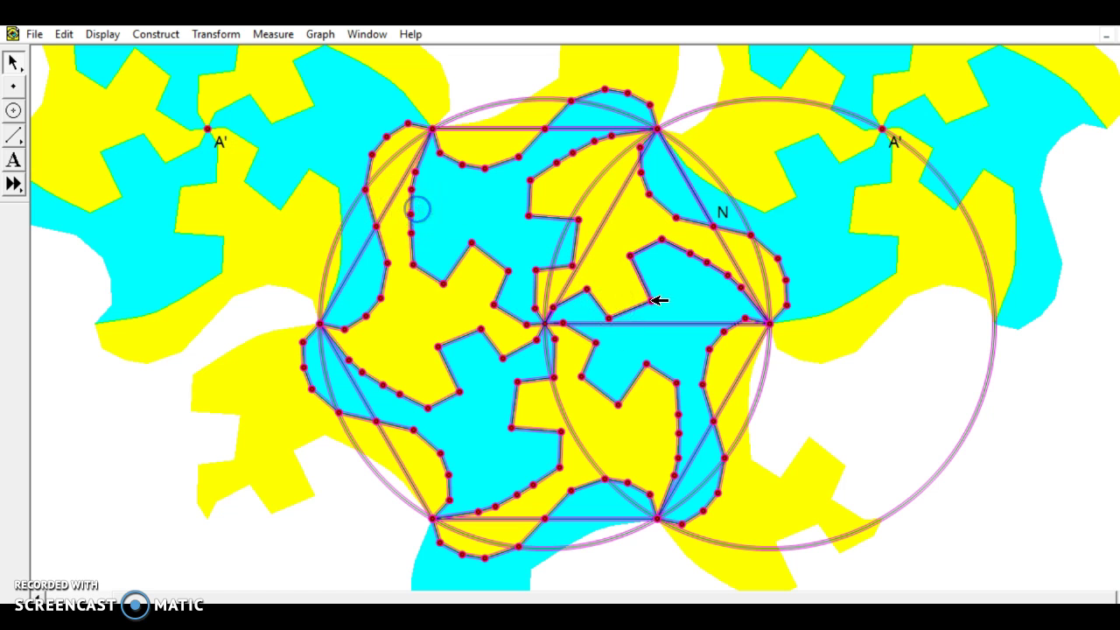
click(675, 237)
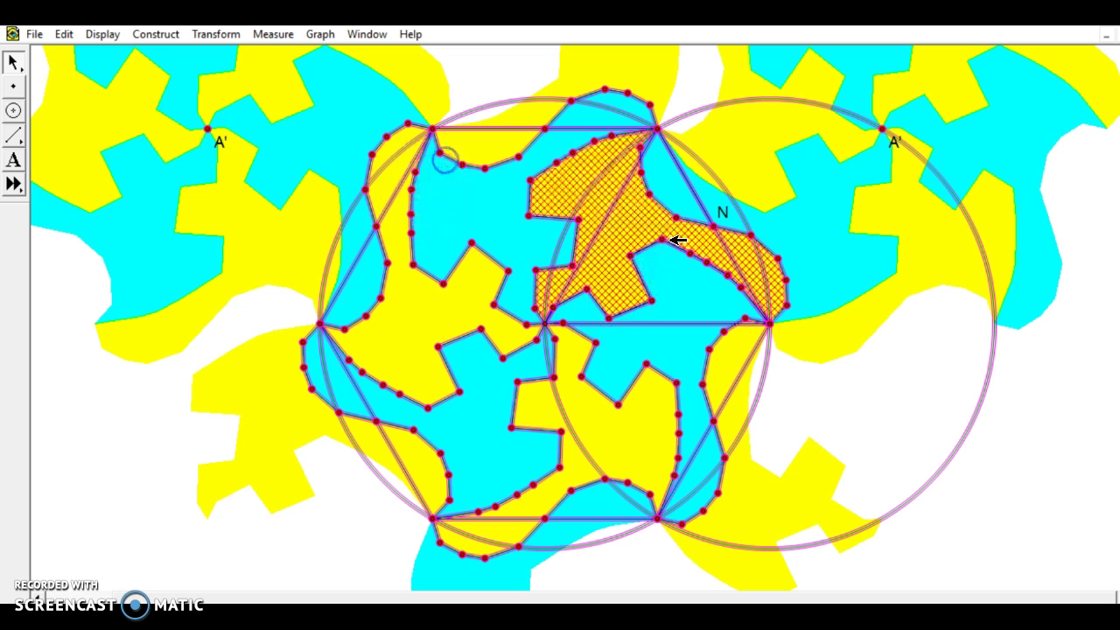
shift+click(674, 230)
click(103, 34)
click(89, 120)
Step: Move the lower outer corner vertex of the notched side further into the cyan tile to reshape all tiles
mouse_move(659, 292)
mouse_down()
mouse_move(639, 288)
mouse_move(659, 312)
mouse_move(667, 294)
mouse_up()
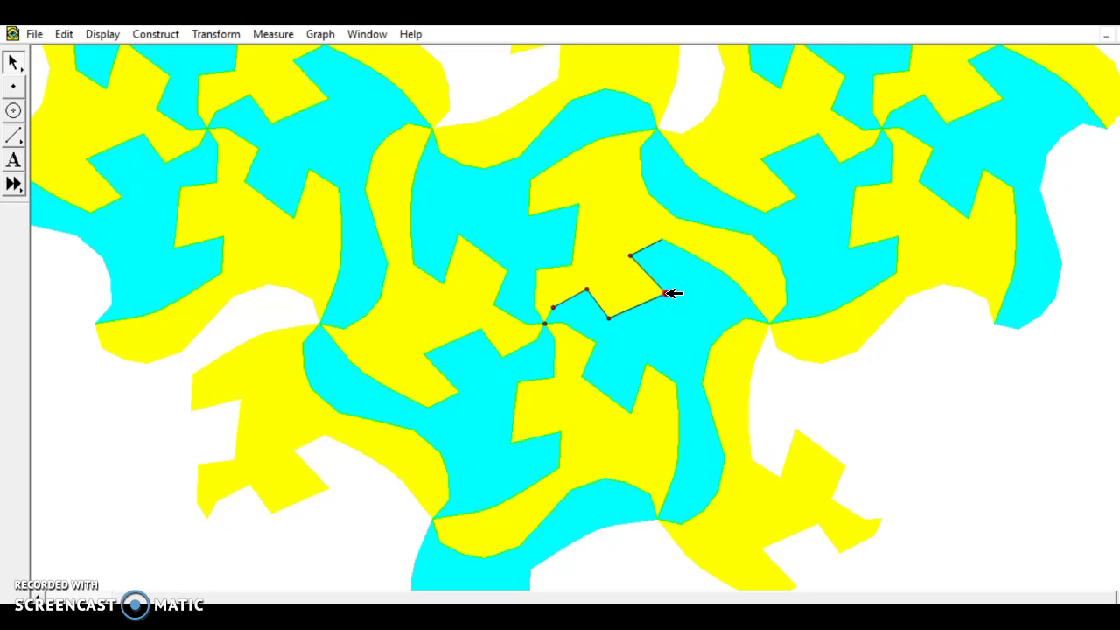